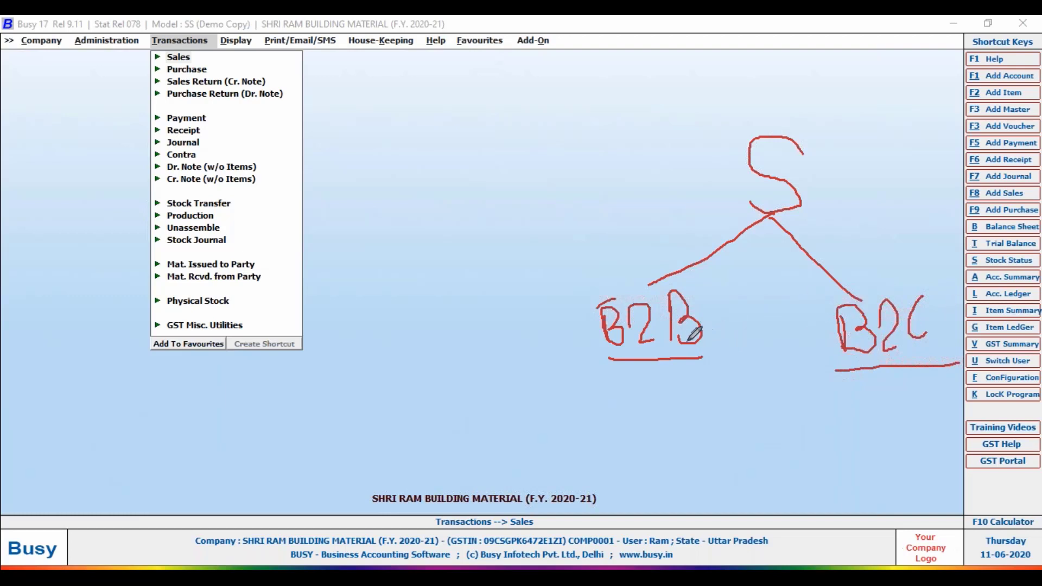
Circle the S and each letter of B2B in red, then start boxing the B2B and B2C labels.
{"action": "mouse_move", "coordinate": [615, 296]}
{"action": "left_mouse_down"}
{"action": "mouse_move", "coordinate": [595, 304]}
{"action": "mouse_move", "coordinate": [591, 320]}
{"action": "mouse_move", "coordinate": [617, 367]}
{"action": "mouse_move", "coordinate": [632, 323]}
{"action": "mouse_move", "coordinate": [612, 295]}
{"action": "left_mouse_up"}
{"action": "mouse_move", "coordinate": [656, 344]}
{"action": "left_mouse_down"}
{"action": "mouse_move", "coordinate": [657, 315]}
{"action": "mouse_move", "coordinate": [705, 282]}
{"action": "mouse_move", "coordinate": [719, 326]}
{"action": "mouse_move", "coordinate": [711, 347]}
{"action": "mouse_move", "coordinate": [664, 359]}
{"action": "left_mouse_up"}
{"action": "mouse_move", "coordinate": [817, 155]}
{"action": "left_mouse_down"}
{"action": "mouse_move", "coordinate": [785, 132]}
{"action": "mouse_move", "coordinate": [733, 155]}
{"action": "mouse_move", "coordinate": [766, 222]}
{"action": "mouse_move", "coordinate": [802, 220]}
{"action": "mouse_move", "coordinate": [817, 174]}
{"action": "mouse_move", "coordinate": [815, 189]}
{"action": "left_mouse_up"}
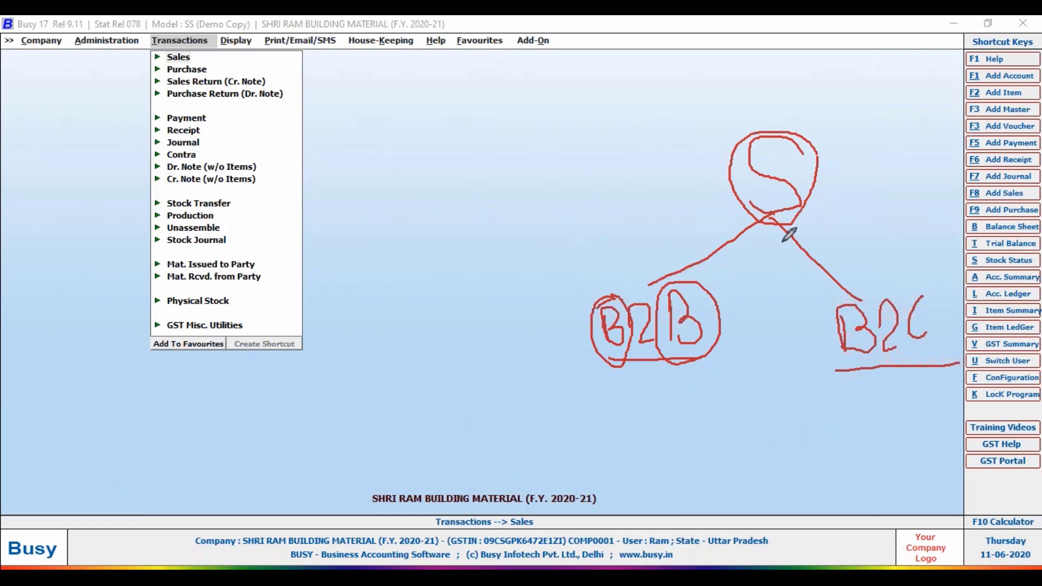
{"action": "mouse_move", "coordinate": [601, 404]}
{"action": "left_mouse_down"}
{"action": "mouse_move", "coordinate": [574, 306]}
{"action": "mouse_move", "coordinate": [605, 274]}
{"action": "mouse_move", "coordinate": [727, 273]}
{"action": "mouse_move", "coordinate": [731, 364]}
{"action": "mouse_move", "coordinate": [601, 367]}
{"action": "left_mouse_up"}
{"action": "mouse_move", "coordinate": [829, 389]}
{"action": "left_mouse_down"}
{"action": "mouse_move", "coordinate": [808, 331]}
{"action": "mouse_move", "coordinate": [866, 294]}
{"action": "mouse_move", "coordinate": [936, 277]}
{"action": "mouse_move", "coordinate": [936, 372]}
{"action": "mouse_move", "coordinate": [822, 388]}
{"action": "left_mouse_up"}
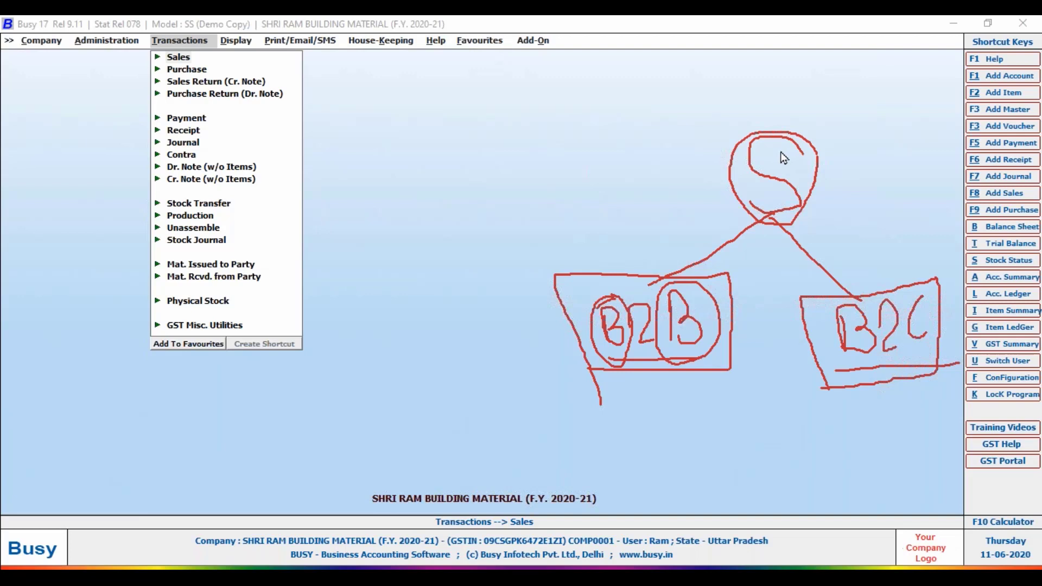
Draw red arrows down from the B2B and B2C boxes.
{"action": "left_click_drag", "start_coordinate": [634, 415], "coordinate": [636, 376]}
{"action": "mouse_move", "coordinate": [872, 373]}
{"action": "left_mouse_down"}
{"action": "mouse_move", "coordinate": [865, 412]}
{"action": "mouse_move", "coordinate": [872, 403]}
{"action": "left_mouse_up"}
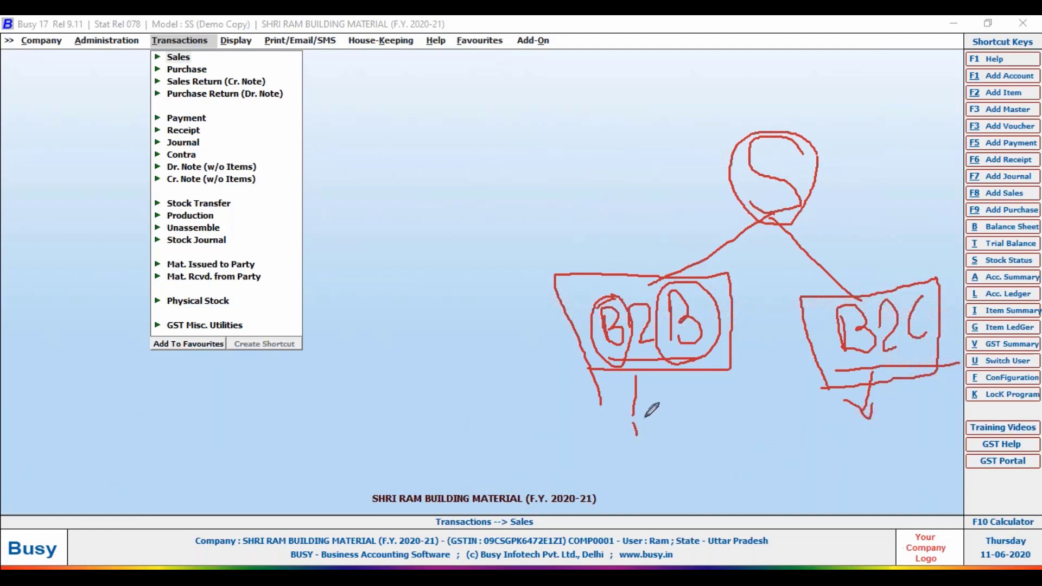
{"action": "mouse_move", "coordinate": [631, 417]}
{"action": "left_mouse_down"}
{"action": "mouse_move", "coordinate": [633, 433]}
{"action": "mouse_move", "coordinate": [636, 416]}
{"action": "left_mouse_up"}
{"action": "mouse_move", "coordinate": [869, 416]}
{"action": "left_mouse_down"}
{"action": "mouse_move", "coordinate": [846, 429]}
{"action": "mouse_move", "coordinate": [875, 450]}
{"action": "mouse_move", "coordinate": [893, 427]}
{"action": "mouse_move", "coordinate": [855, 415]}
{"action": "left_mouse_up"}
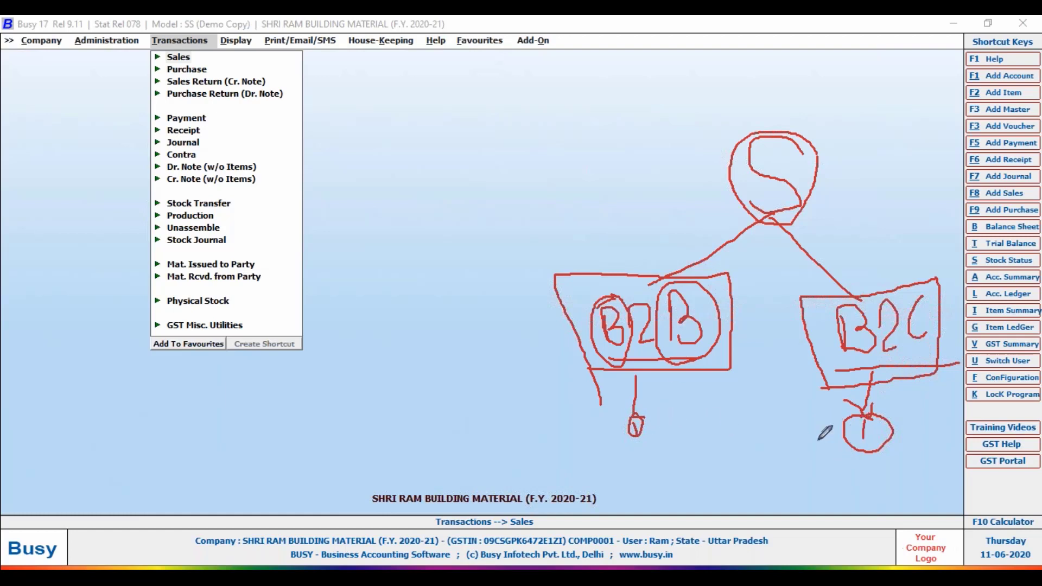
Handwrite and circle B2B/B2C labels below the boxes, then erase all annotations.
{"action": "mouse_move", "coordinate": [536, 472]}
{"action": "left_mouse_down"}
{"action": "mouse_move", "coordinate": [541, 429]}
{"action": "mouse_move", "coordinate": [554, 439]}
{"action": "mouse_move", "coordinate": [553, 459]}
{"action": "mouse_move", "coordinate": [536, 471]}
{"action": "left_mouse_up"}
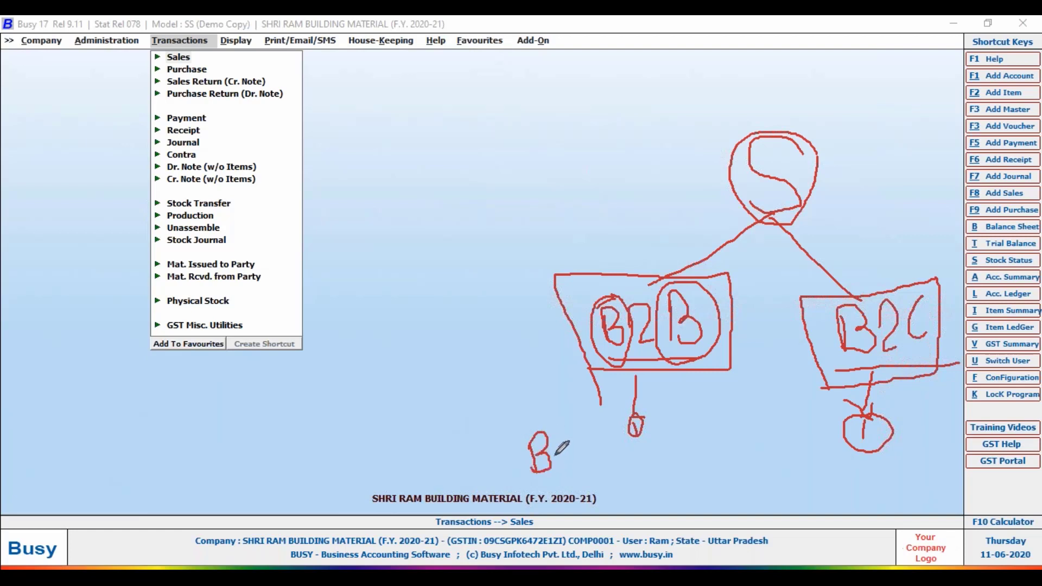
{"action": "mouse_move", "coordinate": [555, 437]}
{"action": "left_mouse_down"}
{"action": "mouse_move", "coordinate": [566, 435]}
{"action": "mouse_move", "coordinate": [578, 463]}
{"action": "mouse_move", "coordinate": [593, 430]}
{"action": "mouse_move", "coordinate": [587, 461]}
{"action": "left_mouse_up"}
{"action": "mouse_move", "coordinate": [607, 419]}
{"action": "left_mouse_down"}
{"action": "mouse_move", "coordinate": [614, 432]}
{"action": "mouse_move", "coordinate": [495, 435]}
{"action": "mouse_move", "coordinate": [570, 497]}
{"action": "mouse_move", "coordinate": [611, 419]}
{"action": "left_mouse_up"}
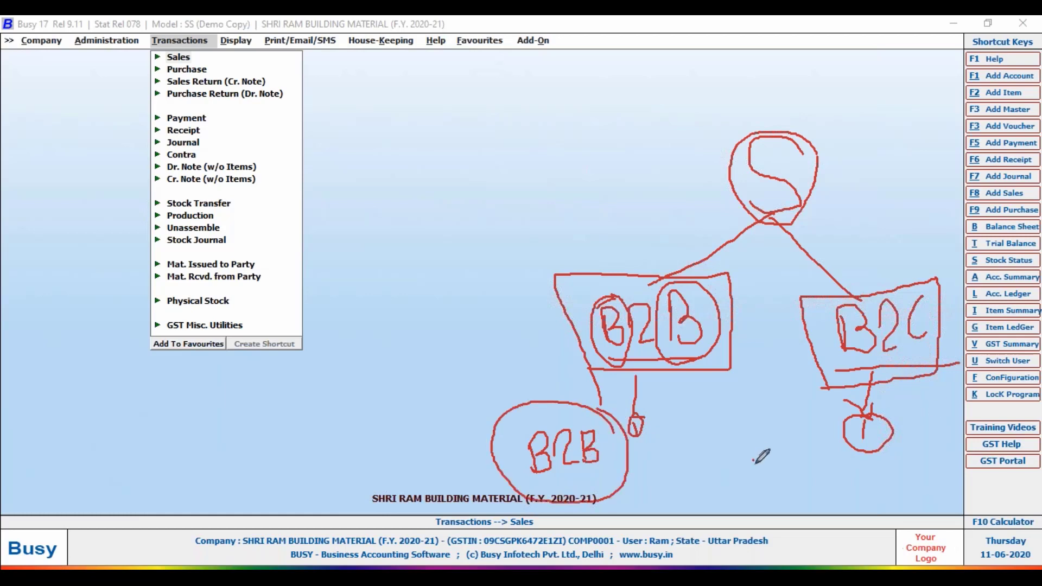
{"action": "mouse_move", "coordinate": [754, 461]}
{"action": "left_mouse_down"}
{"action": "mouse_move", "coordinate": [760, 493]}
{"action": "mouse_move", "coordinate": [788, 459]}
{"action": "mouse_move", "coordinate": [785, 486]}
{"action": "mouse_move", "coordinate": [819, 481]}
{"action": "left_mouse_up"}
{"action": "mouse_move", "coordinate": [610, 230]}
{"action": "left_mouse_down"}
{"action": "mouse_move", "coordinate": [651, 252]}
{"action": "mouse_move", "coordinate": [677, 207]}
{"action": "left_mouse_up"}
{"action": "mouse_move", "coordinate": [604, 451]}
{"action": "left_mouse_down"}
{"action": "mouse_move", "coordinate": [662, 449]}
{"action": "mouse_move", "coordinate": [658, 435]}
{"action": "mouse_move", "coordinate": [676, 452]}
{"action": "left_mouse_up"}
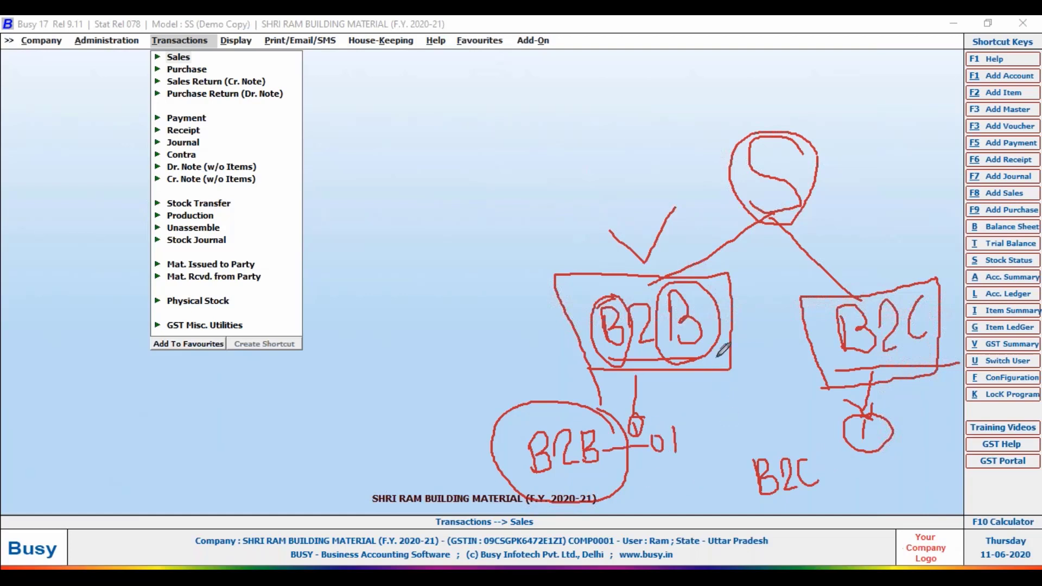
{"action": "mouse_move", "coordinate": [763, 267]}
{"action": "left_mouse_down"}
{"action": "mouse_move", "coordinate": [765, 375]}
{"action": "mouse_move", "coordinate": [740, 524]}
{"action": "left_mouse_up"}
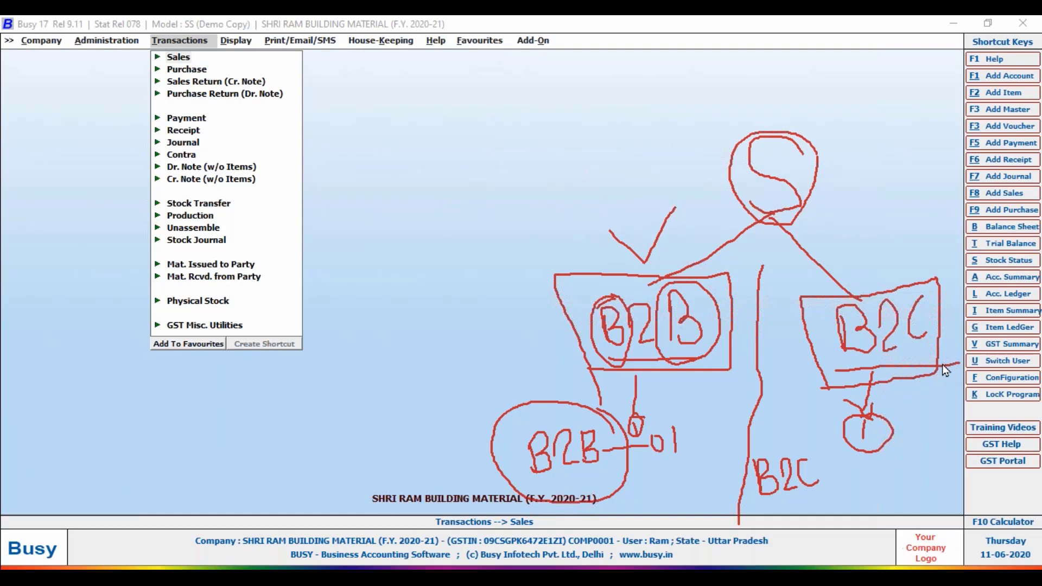
{"action": "key", "text": "e"}
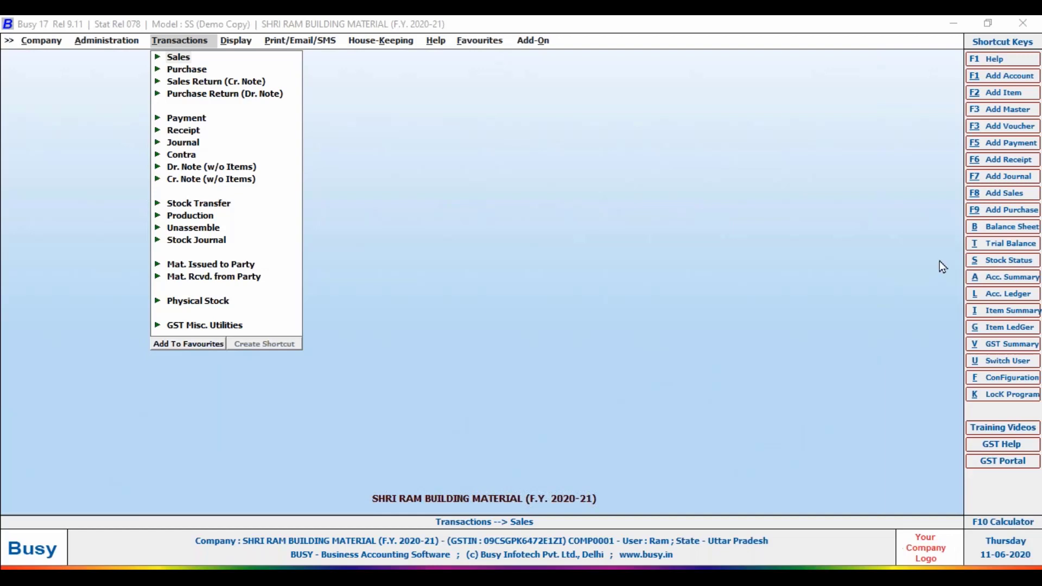
Open the Vouchers Configuration series window.
{"action": "key", "text": "f"}
{"action": "left_click", "coordinate": [76, 137]}
{"action": "double_click", "coordinate": [76, 140]}
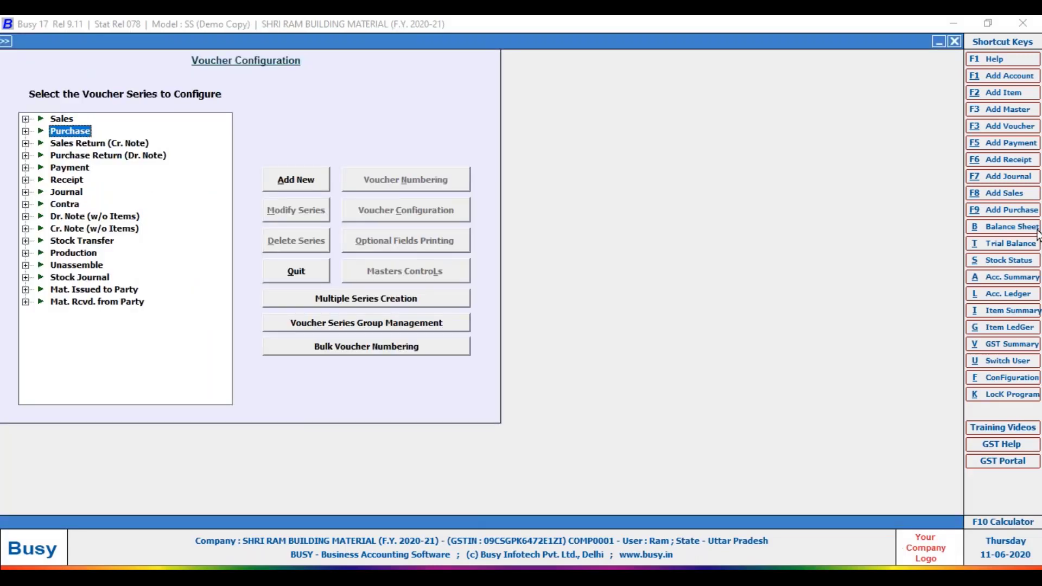
Expand Sales, circle its Main series in red, and start adding a new Sales series.
{"action": "left_click", "coordinate": [25, 119]}
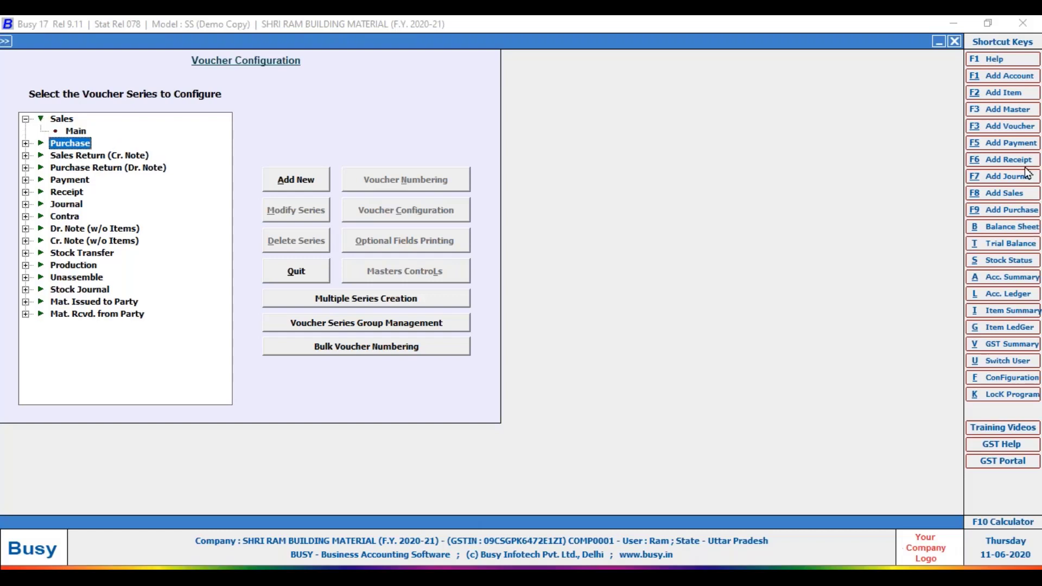
{"action": "left_click", "coordinate": [1019, 208]}
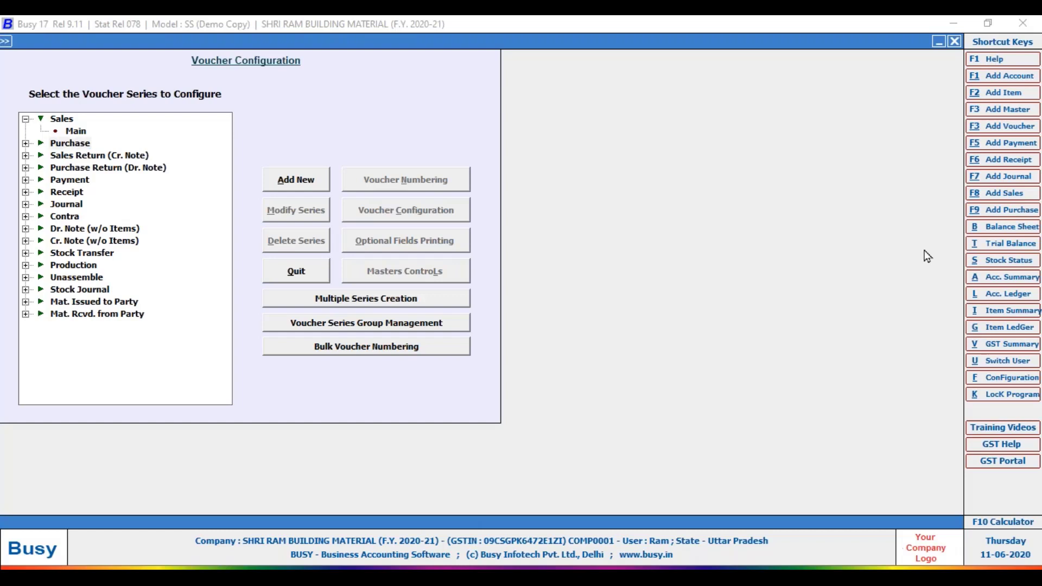
{"action": "mouse_move", "coordinate": [87, 105]}
{"action": "left_mouse_down"}
{"action": "mouse_move", "coordinate": [52, 111]}
{"action": "mouse_move", "coordinate": [105, 114]}
{"action": "mouse_move", "coordinate": [93, 105]}
{"action": "left_mouse_up"}
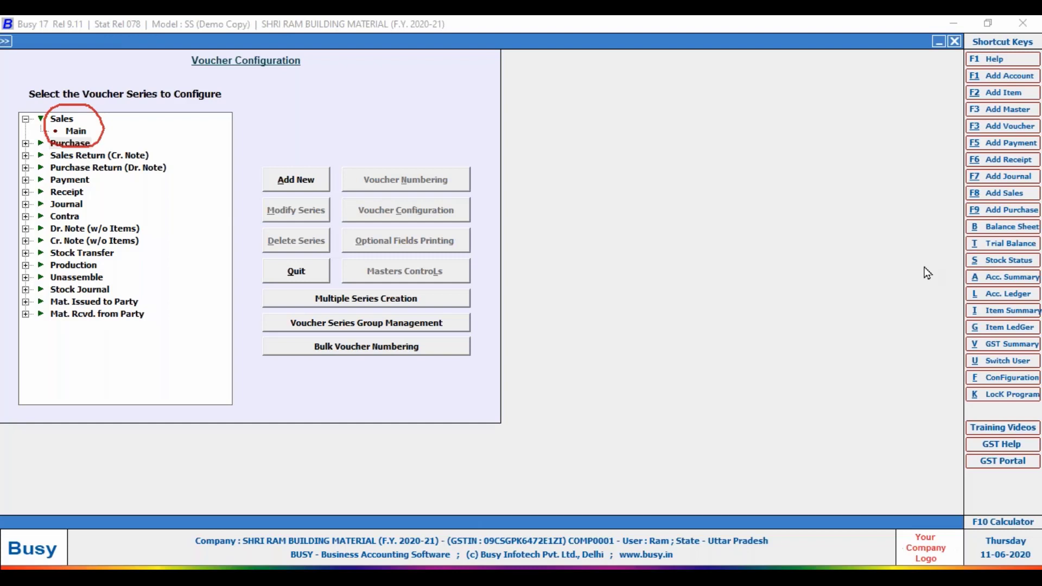
{"action": "left_click", "coordinate": [61, 118]}
{"action": "left_click", "coordinate": [304, 187]}
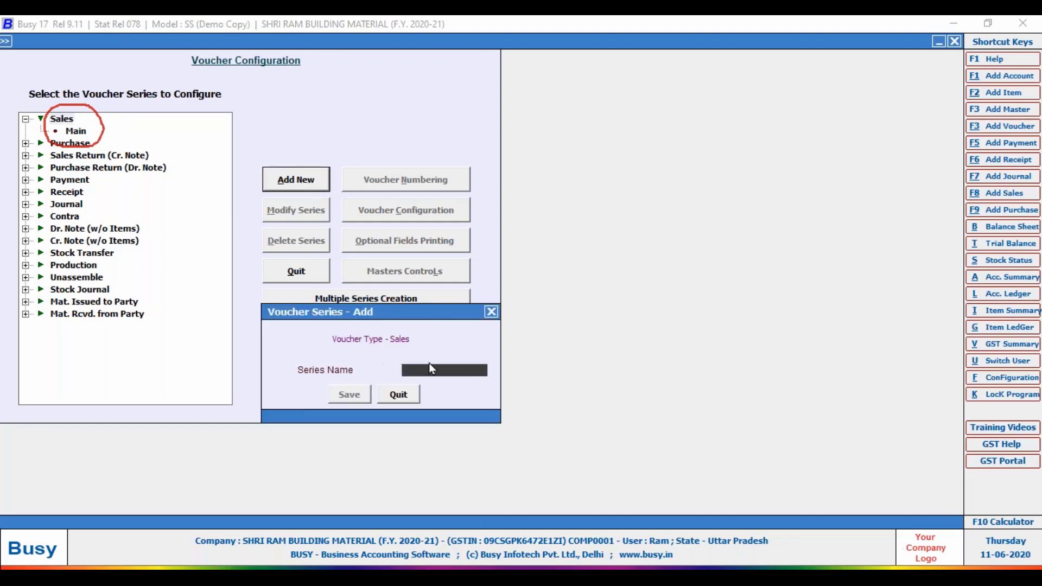
Add and save a new Sales series named B2B.
{"action": "left_click", "coordinate": [491, 312]}
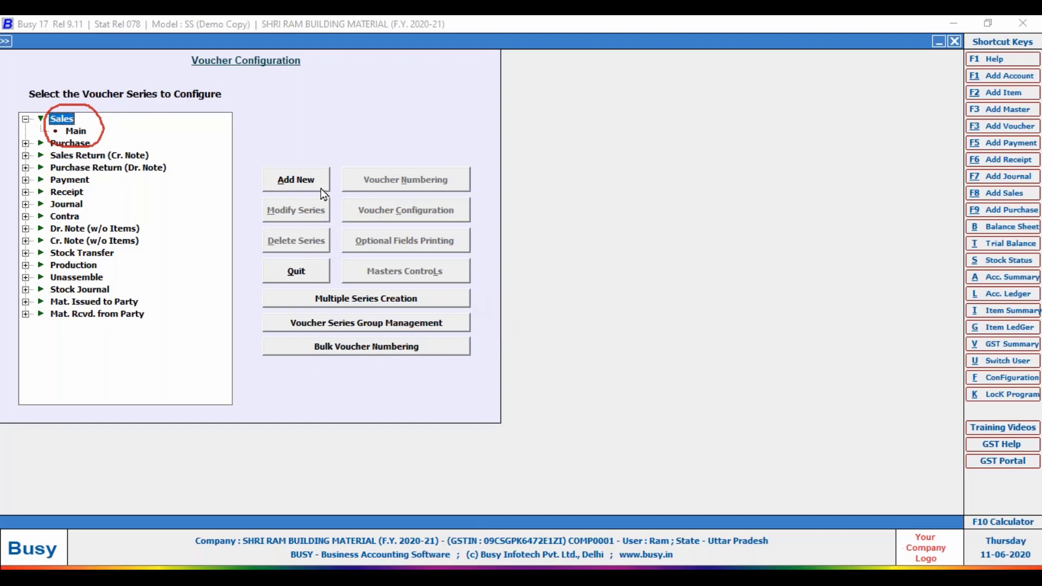
{"action": "left_click", "coordinate": [273, 187]}
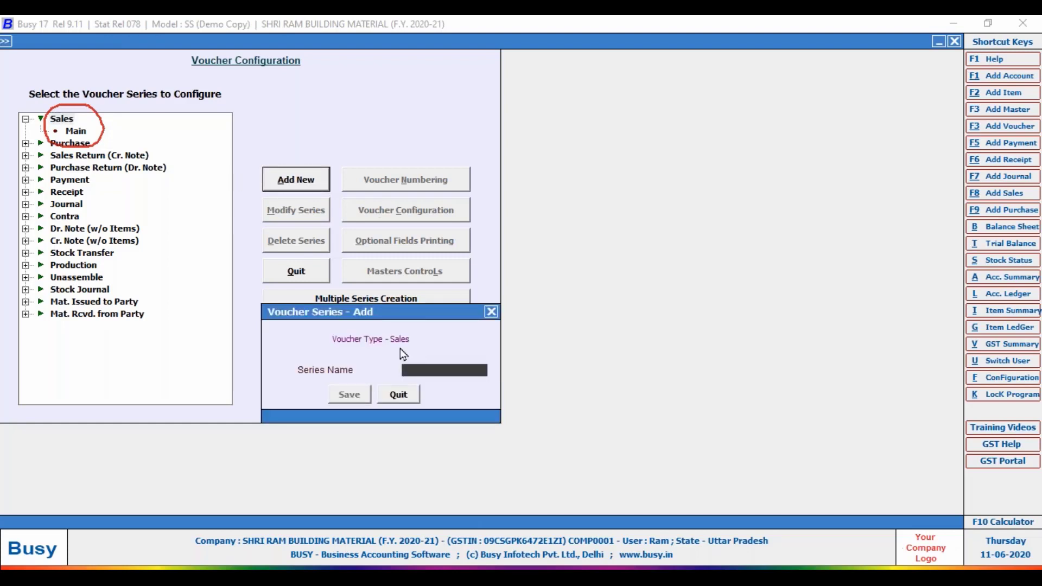
{"action": "type", "text": "BUS"}
{"action": "key", "text": "BackSpace"}
{"action": "key", "text": "BackSpace"}
{"action": "type", "text": "2B"}
{"action": "left_click", "coordinate": [350, 395]}
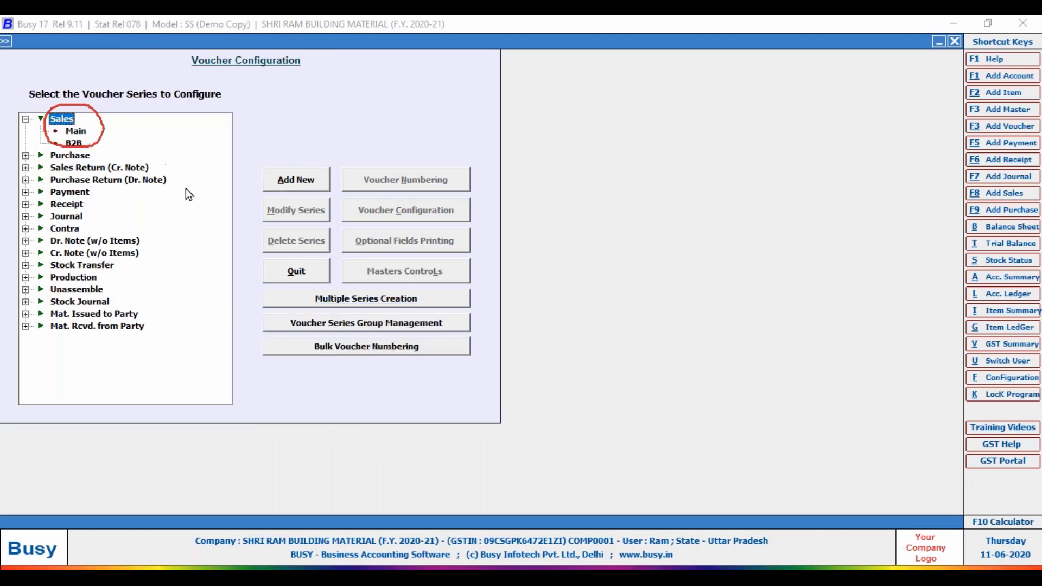
Rename the Main series to B2C and save it.
{"action": "left_click", "coordinate": [74, 145]}
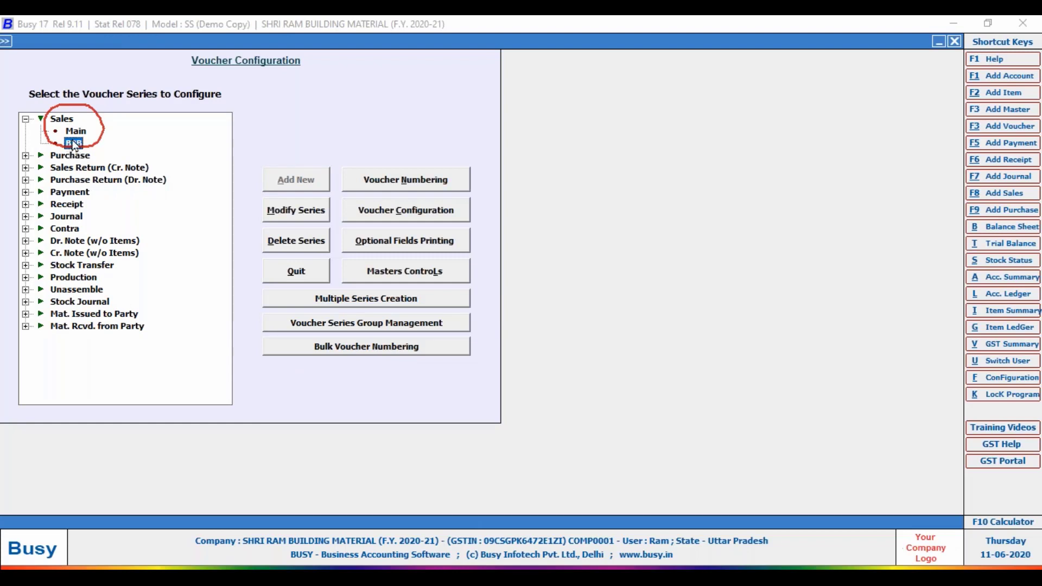
{"action": "key", "text": "Up"}
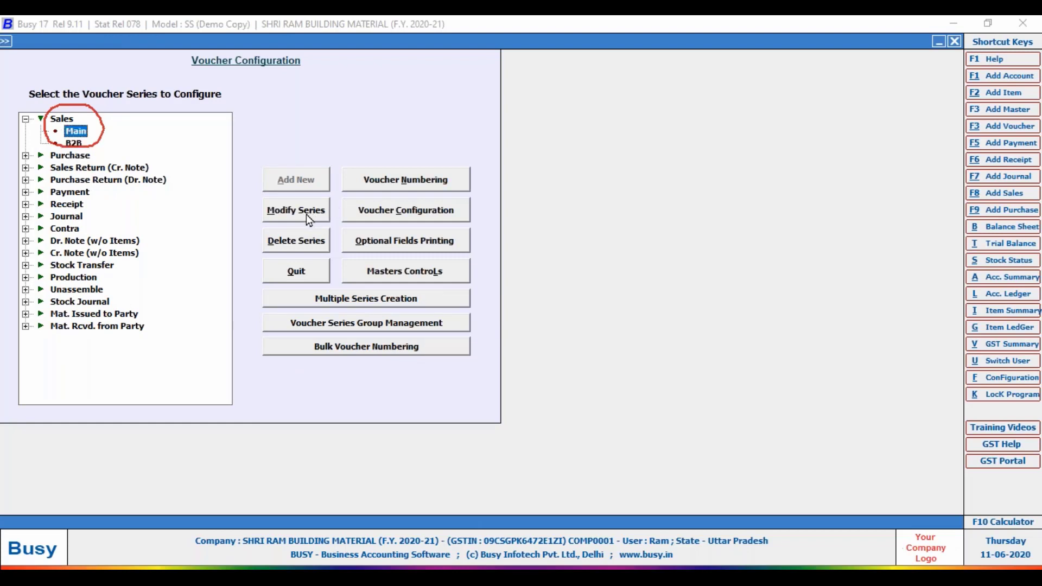
{"action": "left_click", "coordinate": [306, 214]}
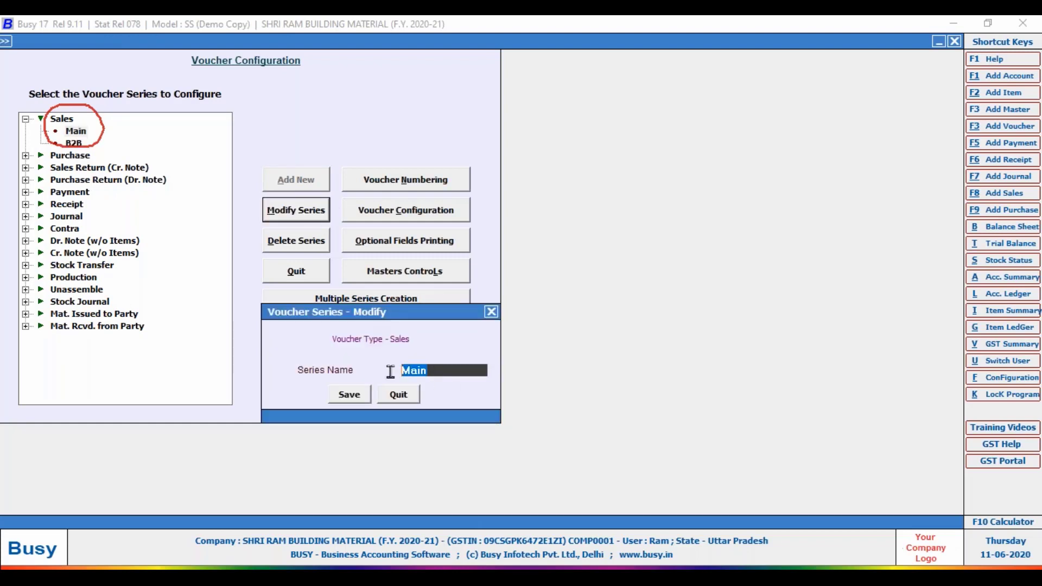
{"action": "type", "text": "B2c"}
{"action": "key", "text": "BackSpace"}
{"action": "type", "text": "C"}
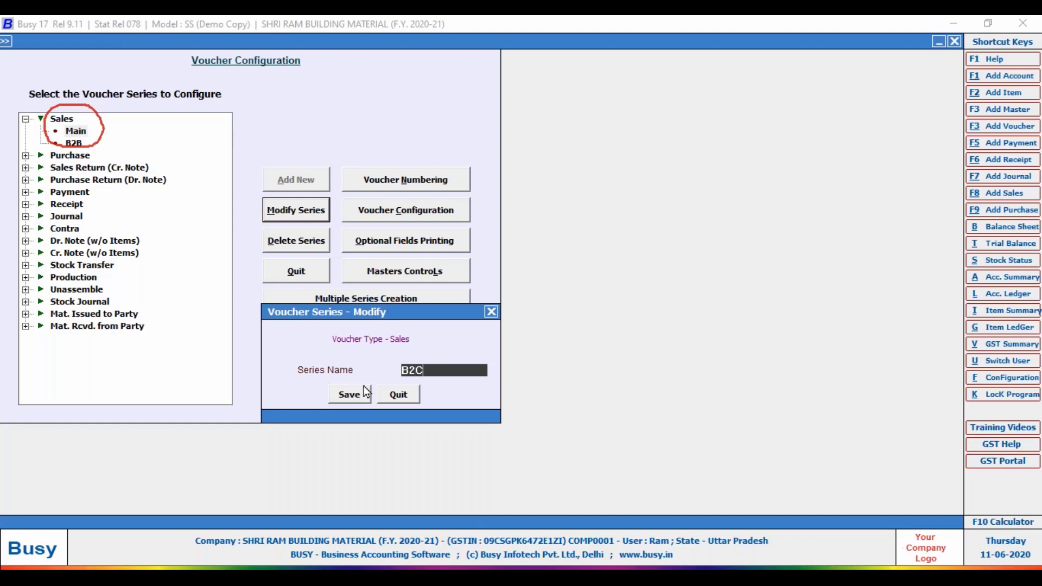
{"action": "left_click", "coordinate": [345, 395]}
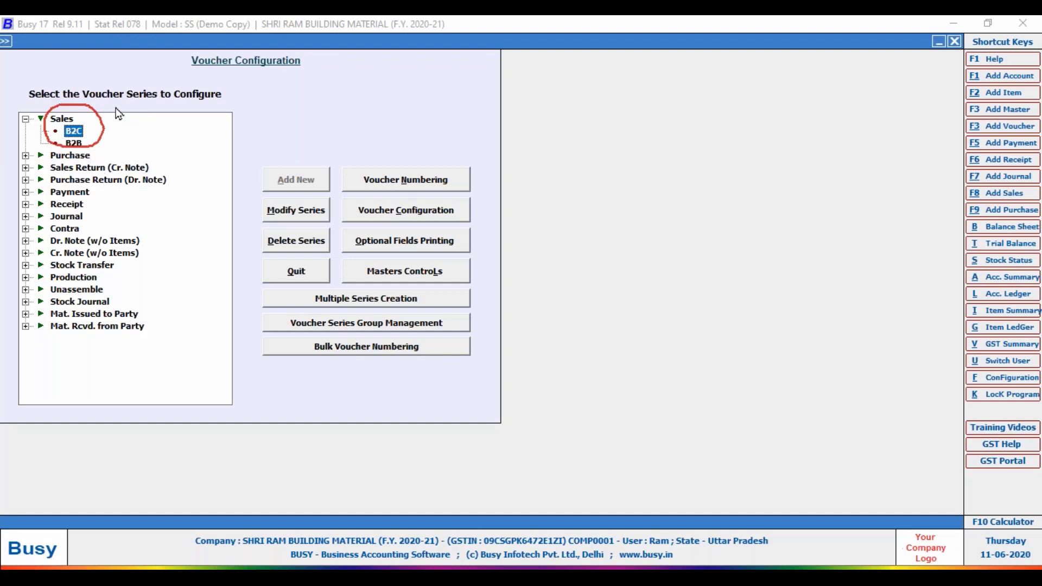
Open the voucher numbering settings of the Sales B2B series.
{"action": "left_click", "coordinate": [75, 145]}
{"action": "left_click", "coordinate": [389, 215]}
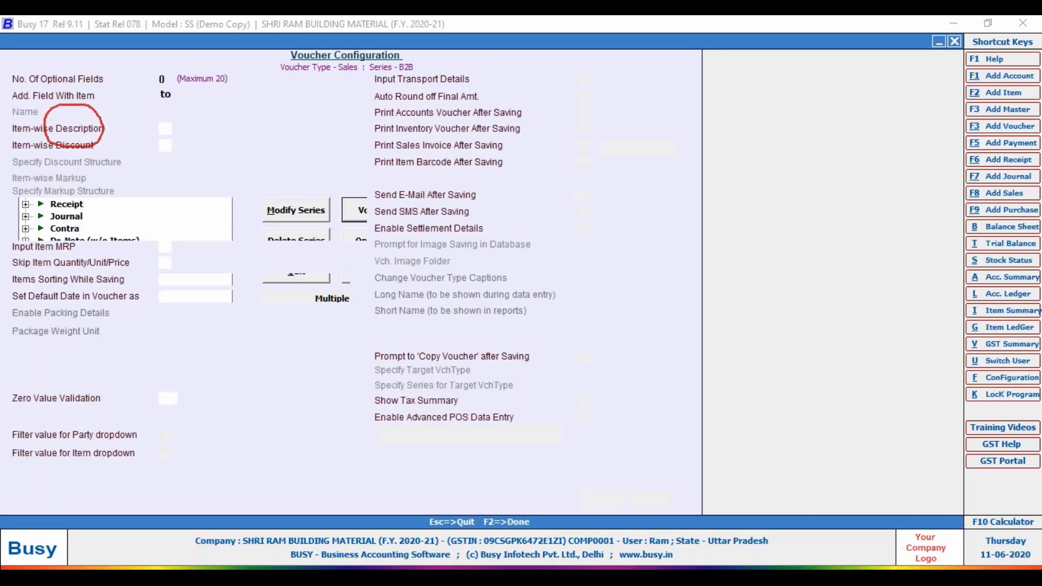
{"action": "key", "text": "Escape"}
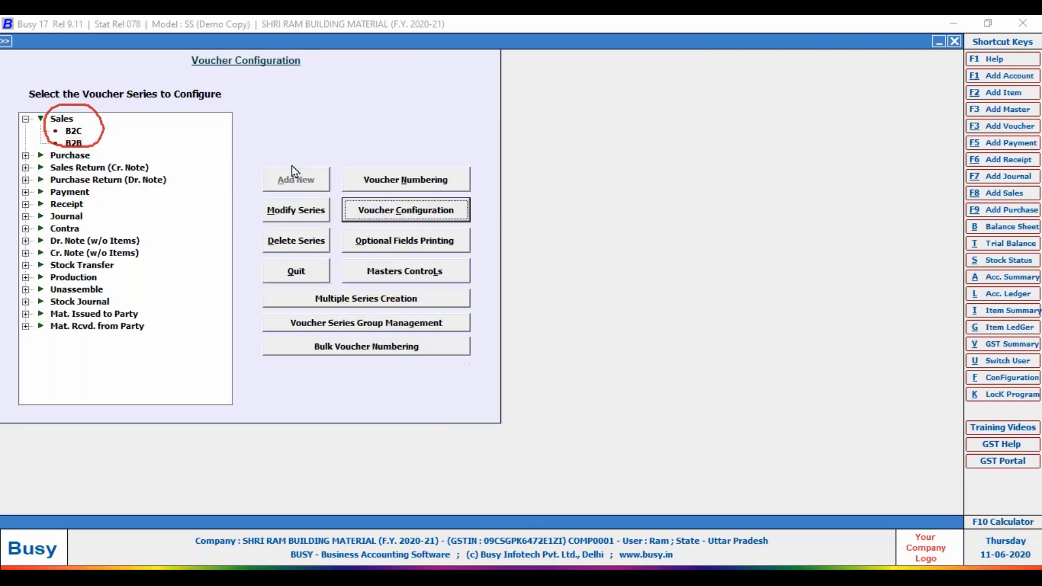
{"action": "left_click", "coordinate": [410, 183]}
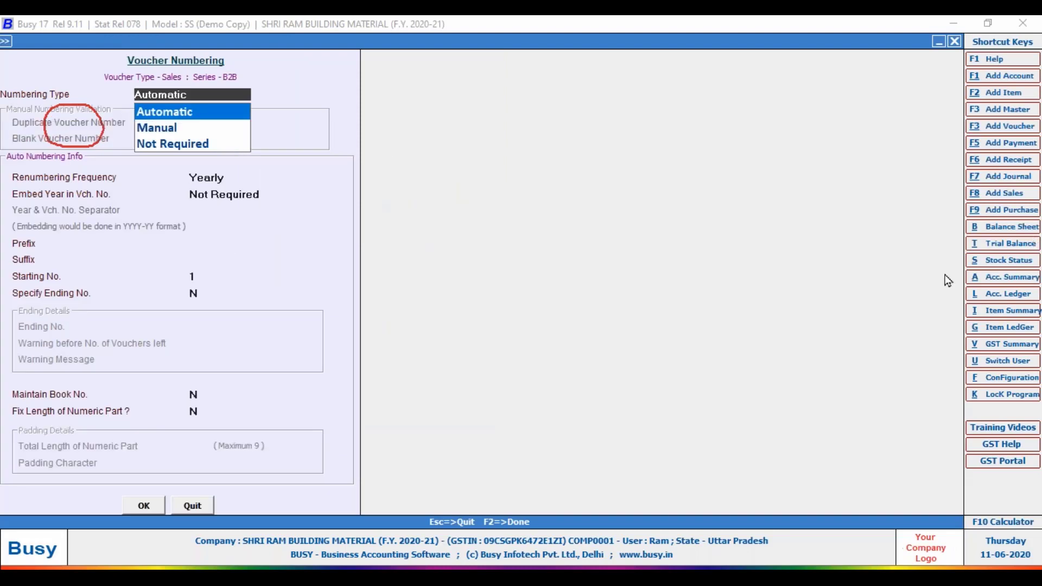
Keep Numbering Type as Automatic and handwrite 1, 2, 3 as sequential examples.
{"action": "mouse_move", "coordinate": [238, 81]}
{"action": "left_mouse_down"}
{"action": "mouse_move", "coordinate": [117, 101]}
{"action": "mouse_move", "coordinate": [157, 128]}
{"action": "mouse_move", "coordinate": [235, 83]}
{"action": "left_mouse_up"}
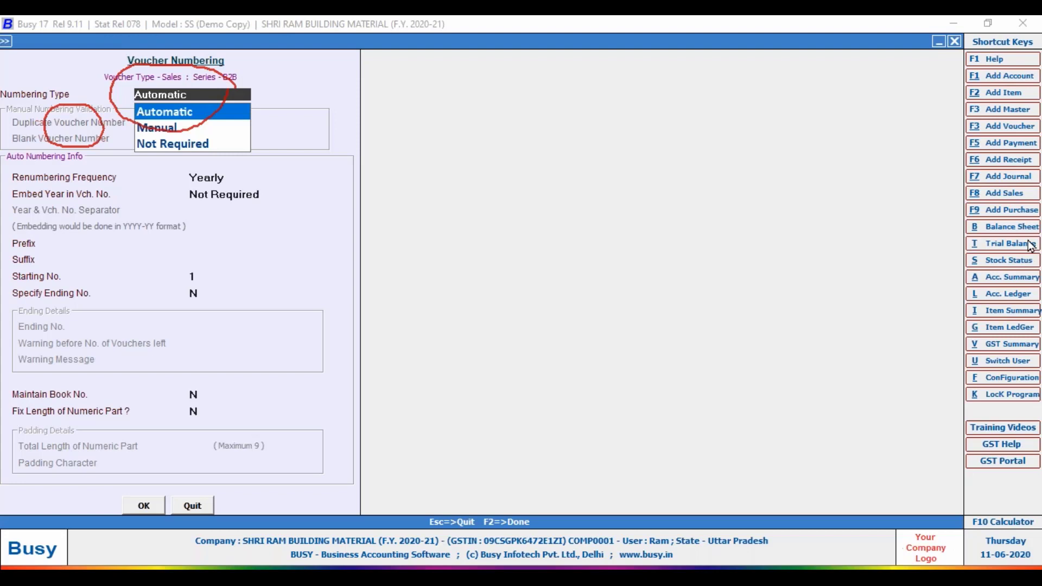
{"action": "left_click", "coordinate": [926, 345]}
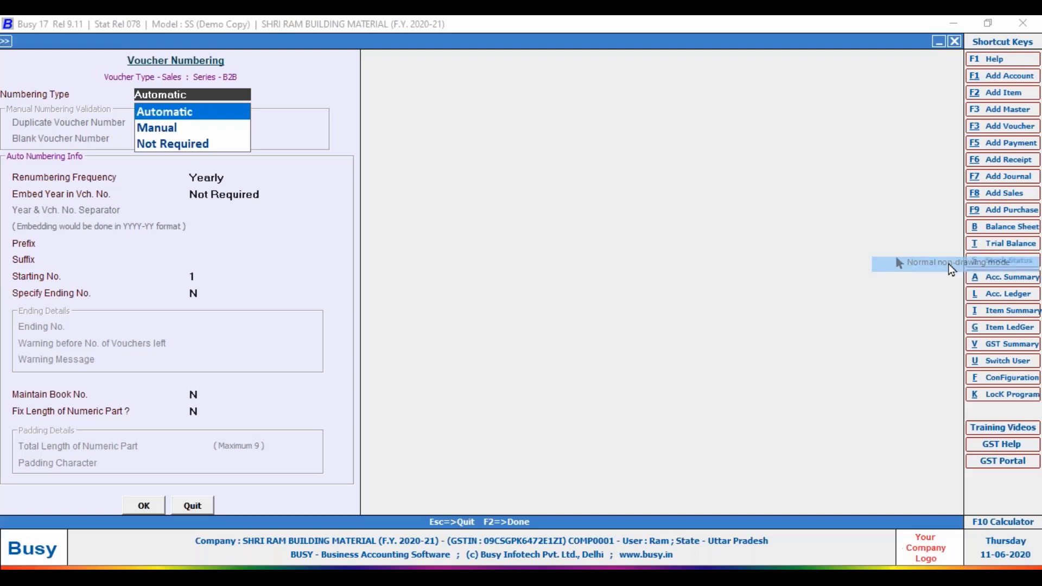
{"action": "left_click", "coordinate": [191, 112]}
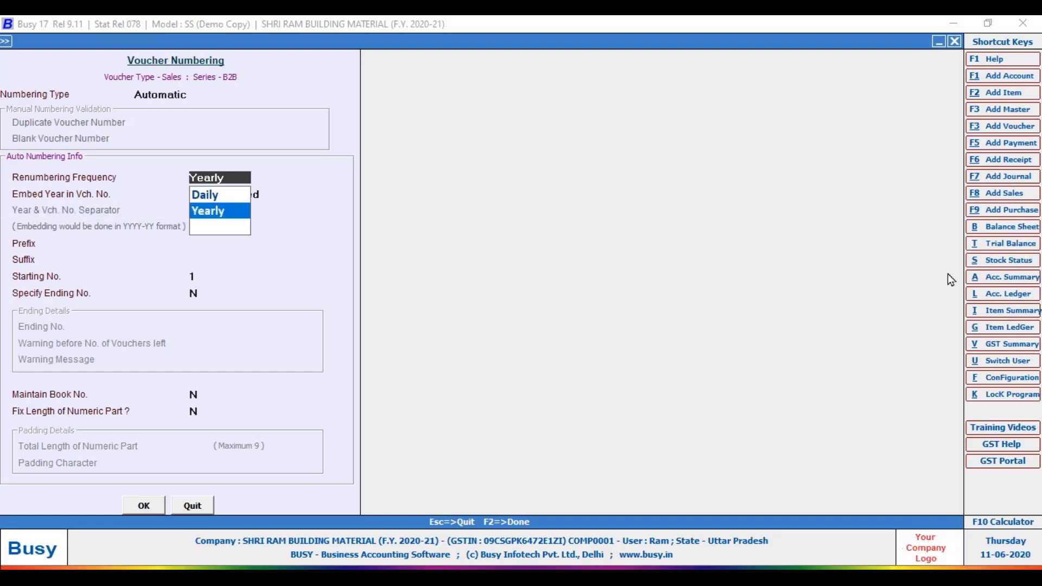
{"action": "mouse_move", "coordinate": [590, 146]}
{"action": "left_mouse_down"}
{"action": "mouse_move", "coordinate": [607, 223]}
{"action": "mouse_move", "coordinate": [588, 316]}
{"action": "left_mouse_up"}
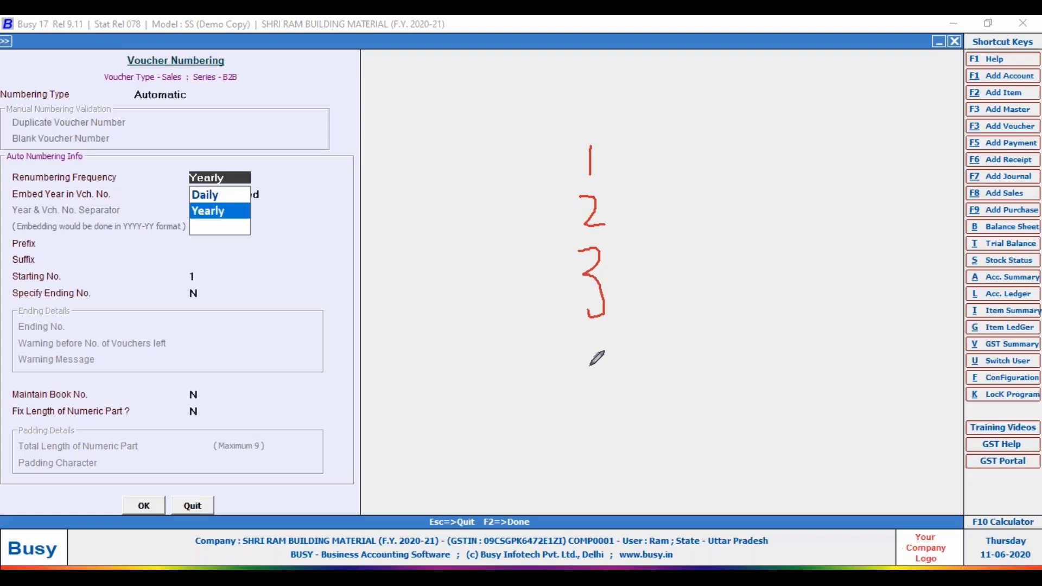
Handwrite a boxed 1000, then underlined 0001 and 0002 below it in red.
{"action": "left_click_drag", "start_coordinate": [786, 108], "coordinate": [788, 146]}
{"action": "mouse_move", "coordinate": [815, 132]}
{"action": "left_mouse_down"}
{"action": "mouse_move", "coordinate": [814, 113]}
{"action": "mouse_move", "coordinate": [802, 122]}
{"action": "mouse_move", "coordinate": [819, 117]}
{"action": "mouse_move", "coordinate": [844, 133]}
{"action": "mouse_move", "coordinate": [862, 108]}
{"action": "mouse_move", "coordinate": [870, 140]}
{"action": "mouse_move", "coordinate": [866, 111]}
{"action": "left_mouse_up"}
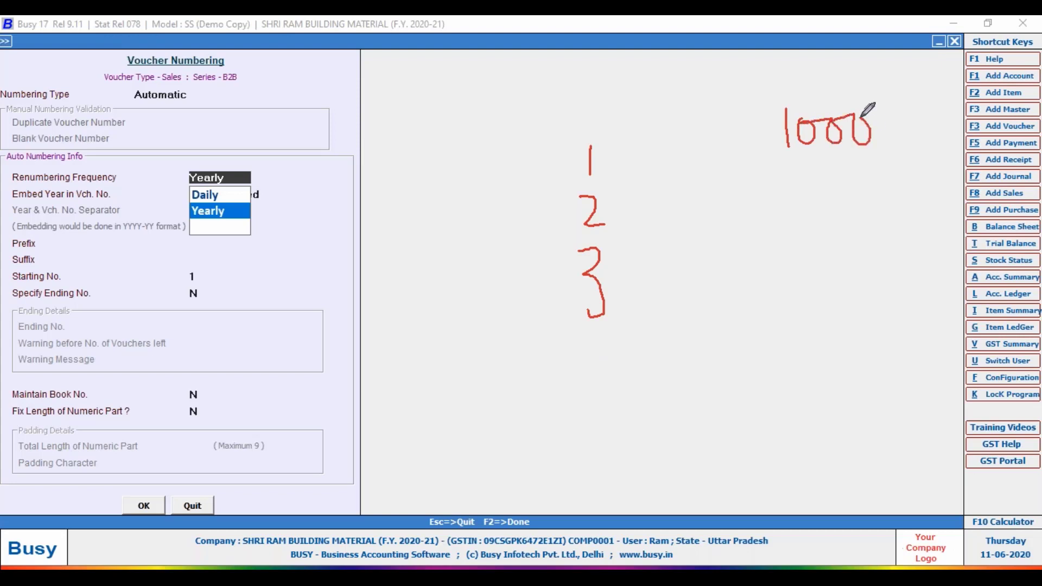
{"action": "left_click_drag", "start_coordinate": [771, 164], "coordinate": [927, 160]}
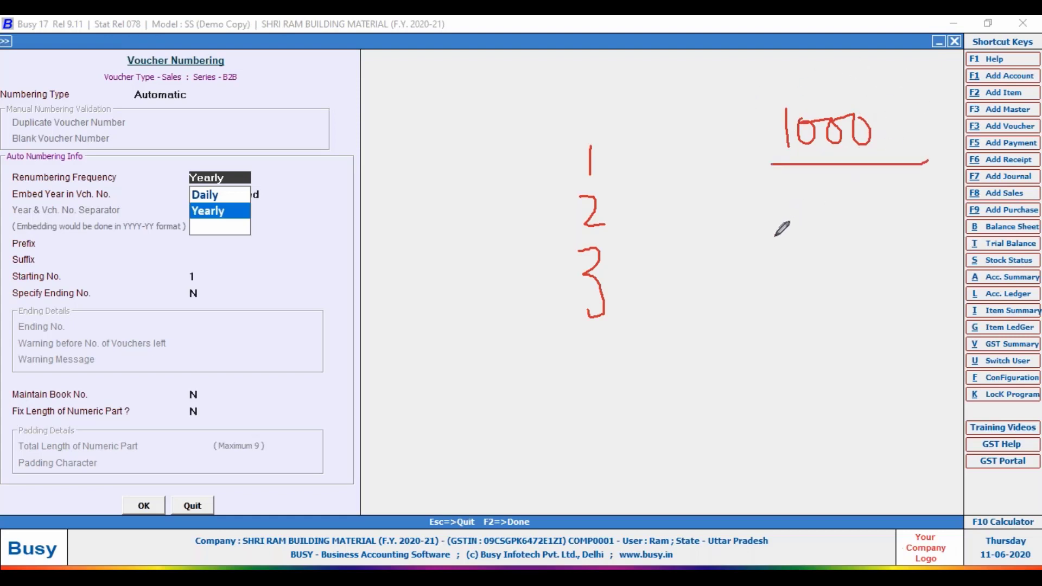
{"action": "mouse_move", "coordinate": [786, 225]}
{"action": "left_mouse_down"}
{"action": "mouse_move", "coordinate": [804, 244]}
{"action": "mouse_move", "coordinate": [815, 222]}
{"action": "left_mouse_up"}
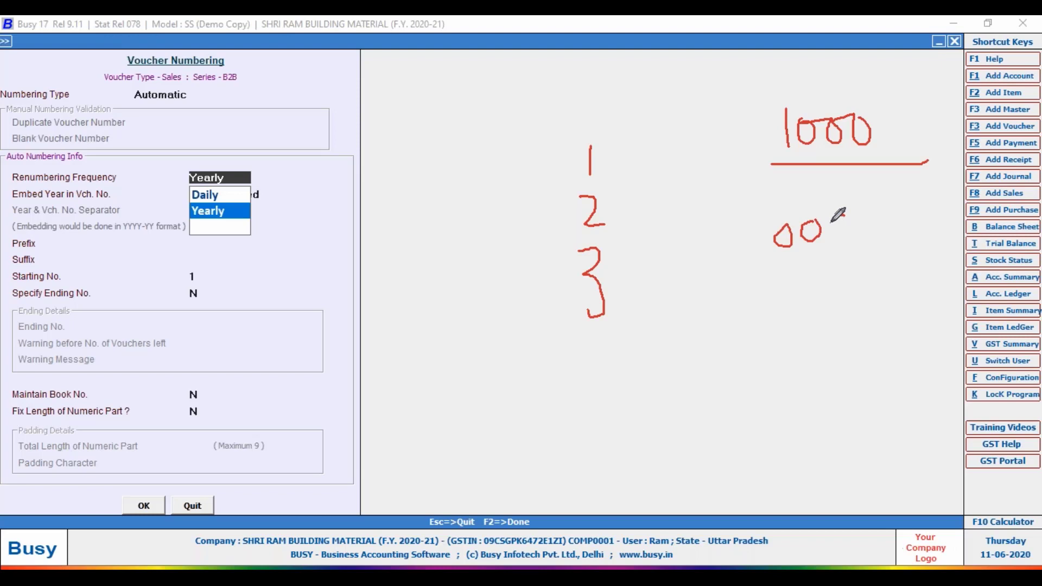
{"action": "mouse_move", "coordinate": [843, 216]}
{"action": "left_mouse_down"}
{"action": "mouse_move", "coordinate": [833, 234]}
{"action": "mouse_move", "coordinate": [843, 217]}
{"action": "mouse_move", "coordinate": [864, 242]}
{"action": "left_mouse_up"}
{"action": "mouse_move", "coordinate": [769, 167]}
{"action": "left_mouse_down"}
{"action": "mouse_move", "coordinate": [764, 92]}
{"action": "mouse_move", "coordinate": [891, 83]}
{"action": "mouse_move", "coordinate": [898, 163]}
{"action": "left_mouse_up"}
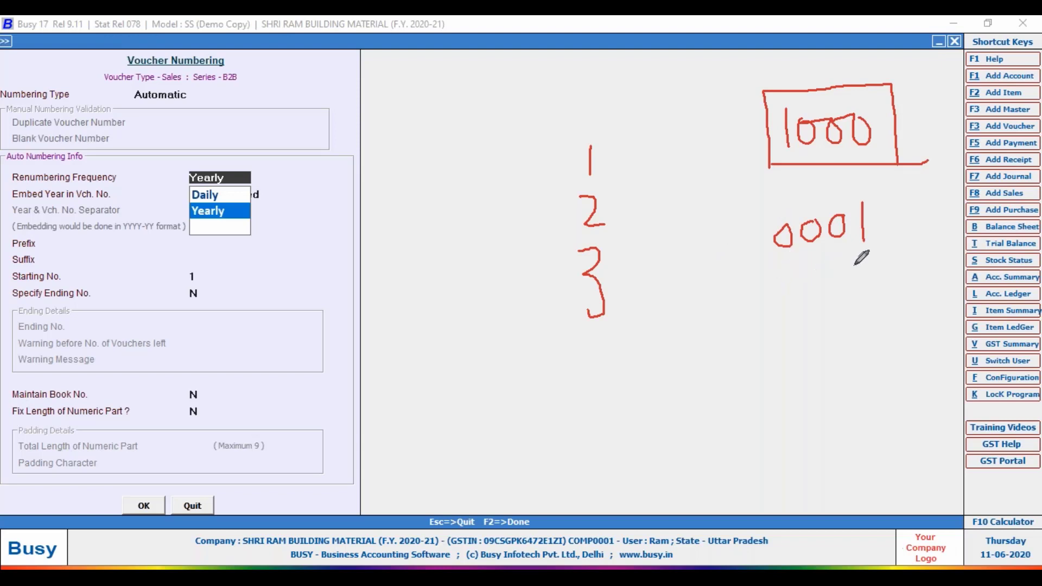
{"action": "left_click_drag", "start_coordinate": [764, 262], "coordinate": [883, 262]}
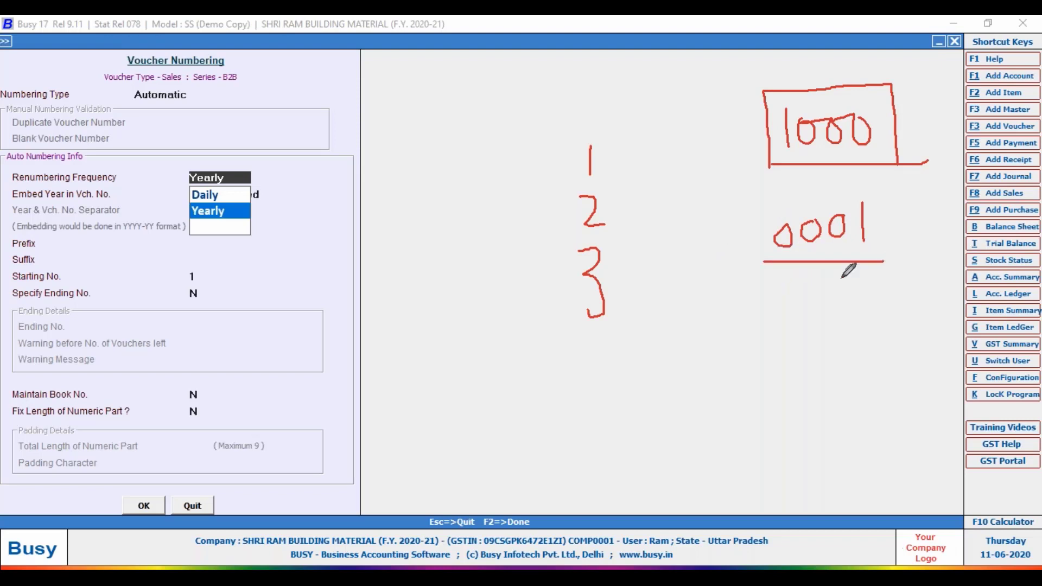
{"action": "mouse_move", "coordinate": [790, 288]}
{"action": "left_mouse_down"}
{"action": "mouse_move", "coordinate": [783, 314]}
{"action": "mouse_move", "coordinate": [792, 290]}
{"action": "mouse_move", "coordinate": [851, 303]}
{"action": "mouse_move", "coordinate": [847, 289]}
{"action": "mouse_move", "coordinate": [872, 271]}
{"action": "mouse_move", "coordinate": [876, 315]}
{"action": "left_mouse_up"}
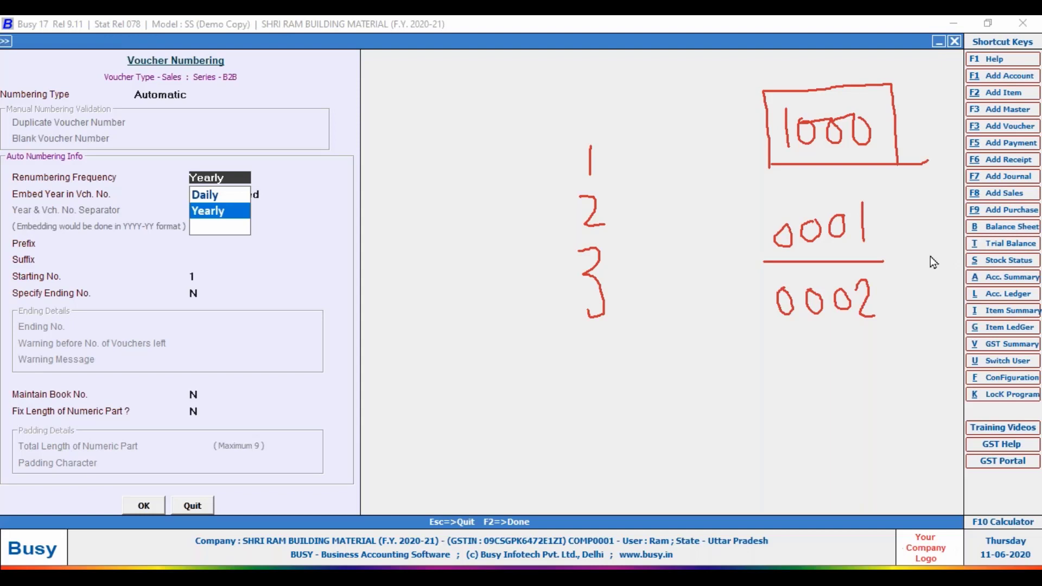
Keep Yearly renumbering and move Embed Year in Vch. No. down to As Suffix.
{"action": "left_click", "coordinate": [207, 212]}
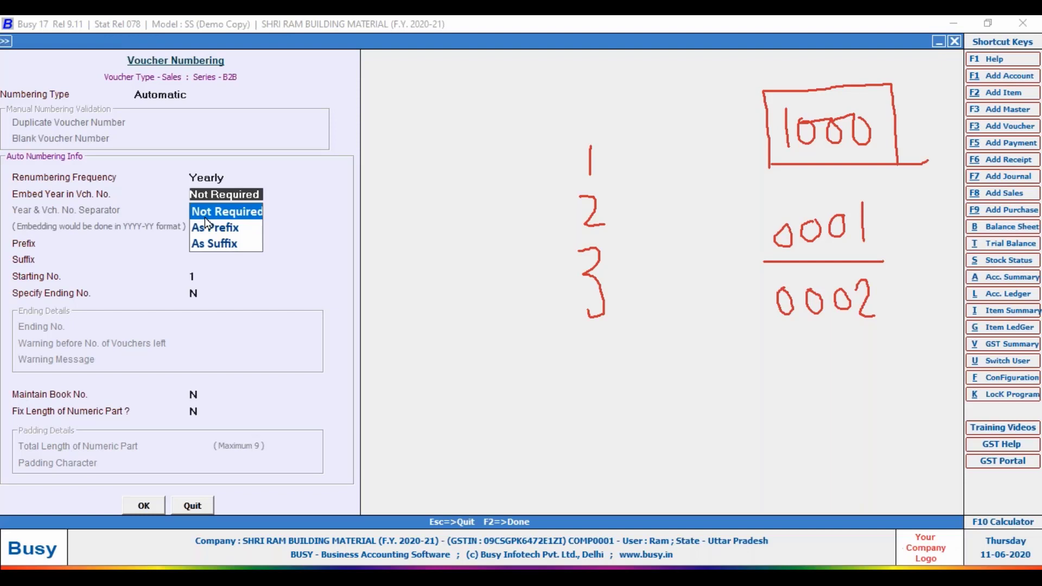
{"action": "key", "text": "Down"}
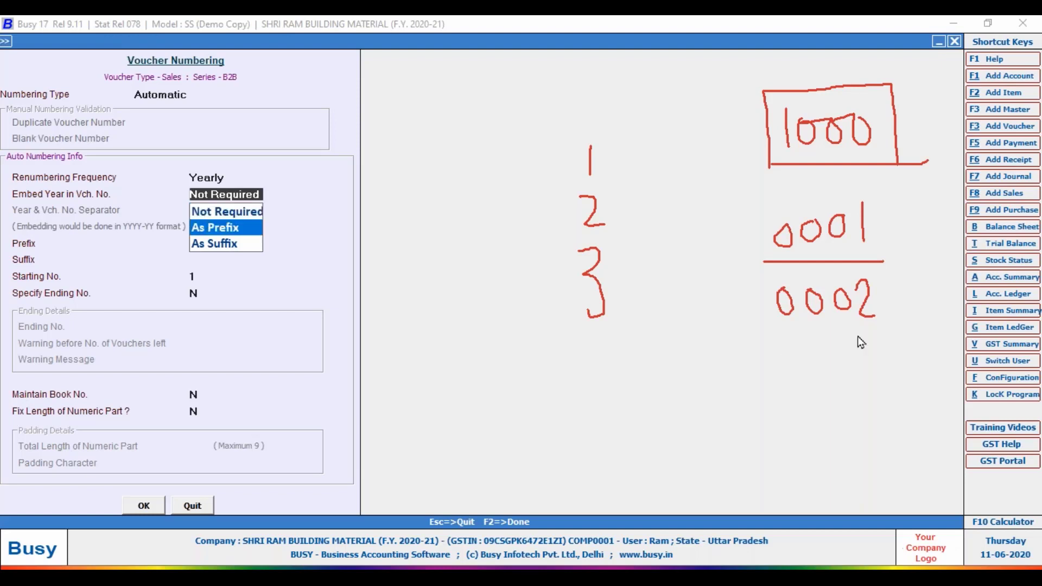
{"action": "key", "text": "Down"}
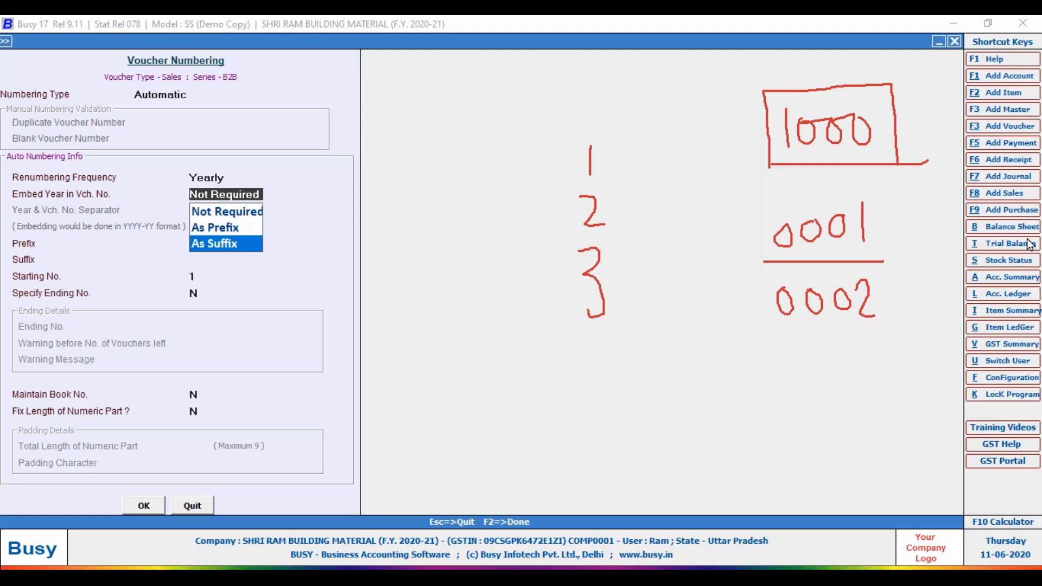
Handwrite the example voucher number B2B-0001-20-21 in red and box it.
{"action": "left_click_drag", "start_coordinate": [584, 379], "coordinate": [584, 412]}
{"action": "mouse_move", "coordinate": [580, 386]}
{"action": "left_mouse_down"}
{"action": "mouse_move", "coordinate": [604, 414]}
{"action": "mouse_move", "coordinate": [579, 410]}
{"action": "mouse_move", "coordinate": [642, 417]}
{"action": "left_mouse_up"}
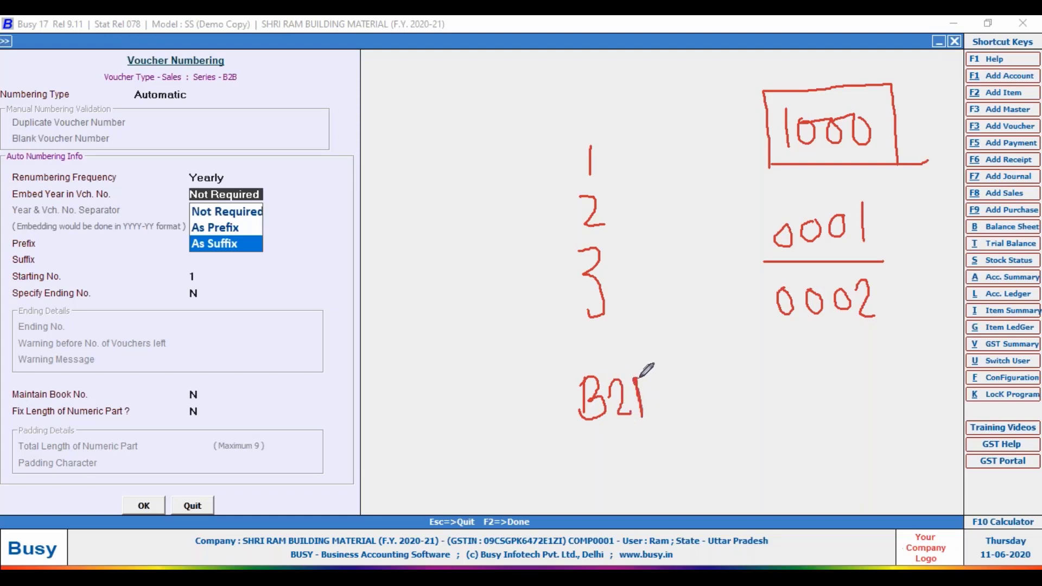
{"action": "mouse_move", "coordinate": [642, 380]}
{"action": "left_mouse_down"}
{"action": "mouse_move", "coordinate": [661, 411]}
{"action": "mouse_move", "coordinate": [643, 419]}
{"action": "mouse_move", "coordinate": [690, 401]}
{"action": "mouse_move", "coordinate": [717, 412]}
{"action": "mouse_move", "coordinate": [728, 389]}
{"action": "mouse_move", "coordinate": [733, 406]}
{"action": "mouse_move", "coordinate": [743, 389]}
{"action": "mouse_move", "coordinate": [768, 394]}
{"action": "mouse_move", "coordinate": [795, 417]}
{"action": "mouse_move", "coordinate": [823, 395]}
{"action": "left_mouse_up"}
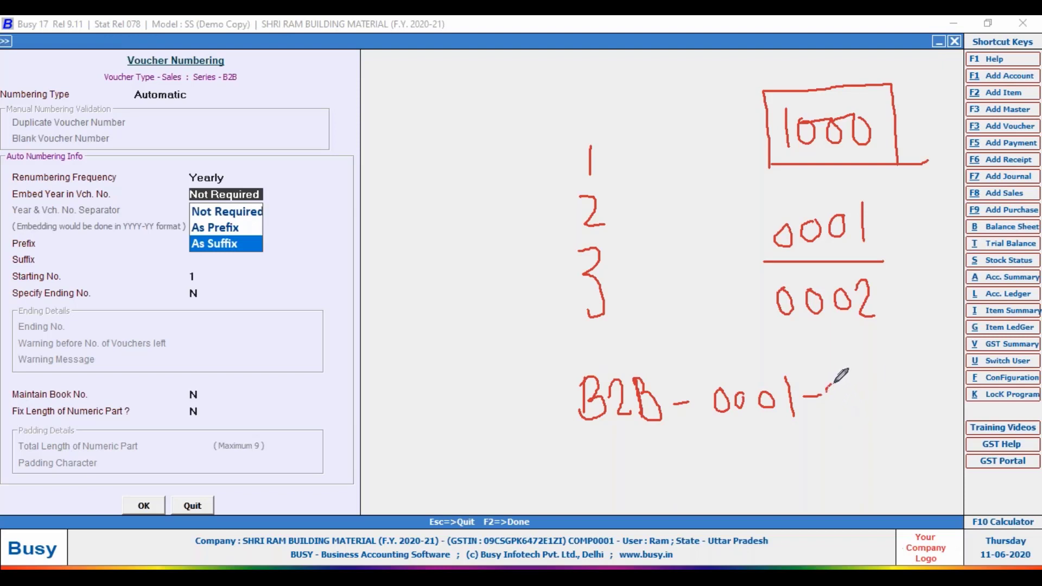
{"action": "mouse_move", "coordinate": [827, 387]}
{"action": "left_mouse_down"}
{"action": "mouse_move", "coordinate": [845, 403]}
{"action": "mouse_move", "coordinate": [882, 392]}
{"action": "mouse_move", "coordinate": [879, 411]}
{"action": "mouse_move", "coordinate": [899, 416]}
{"action": "left_mouse_up"}
{"action": "mouse_move", "coordinate": [565, 366]}
{"action": "left_mouse_down"}
{"action": "mouse_move", "coordinate": [914, 352]}
{"action": "mouse_move", "coordinate": [924, 437]}
{"action": "mouse_move", "coordinate": [553, 393]}
{"action": "mouse_move", "coordinate": [554, 374]}
{"action": "mouse_move", "coordinate": [567, 368]}
{"action": "left_mouse_up"}
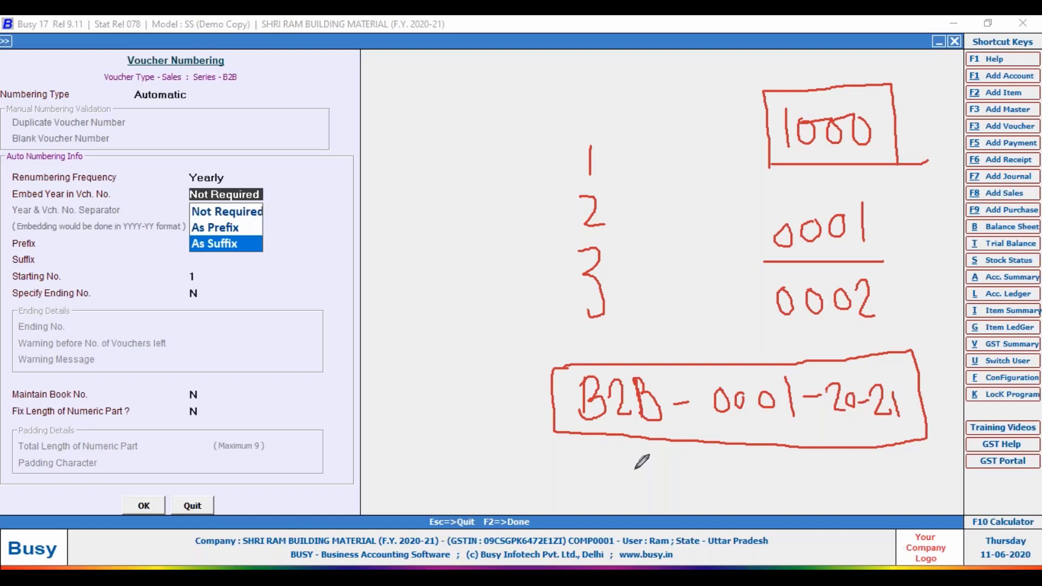
Circle the B2B, 0001 and 20-21 parts of the example separately.
{"action": "mouse_move", "coordinate": [671, 376]}
{"action": "left_mouse_down"}
{"action": "mouse_move", "coordinate": [633, 332]}
{"action": "mouse_move", "coordinate": [553, 356]}
{"action": "mouse_move", "coordinate": [584, 442]}
{"action": "mouse_move", "coordinate": [637, 460]}
{"action": "mouse_move", "coordinate": [671, 418]}
{"action": "mouse_move", "coordinate": [674, 360]}
{"action": "left_mouse_up"}
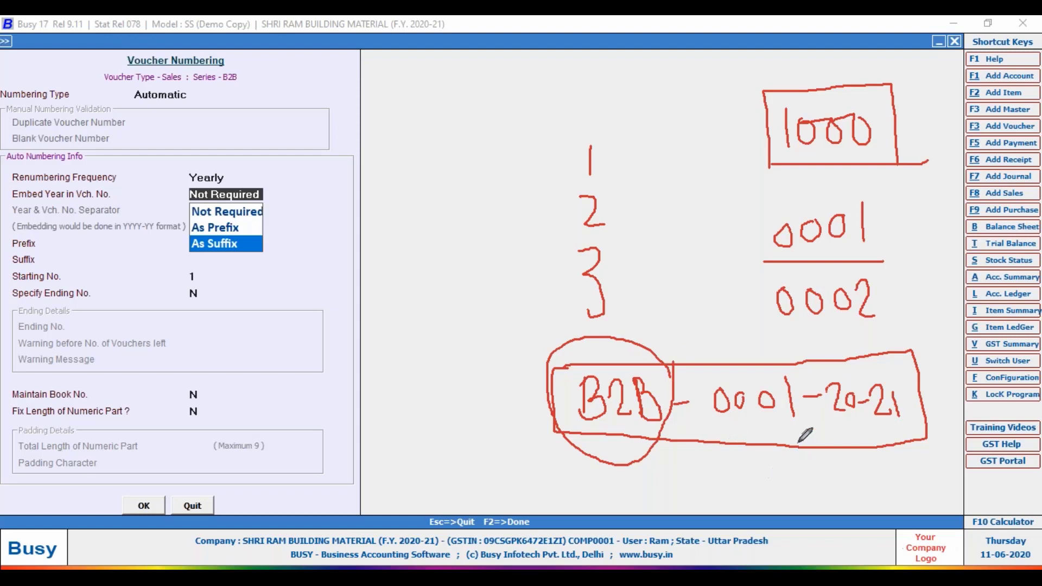
{"action": "mouse_move", "coordinate": [794, 374]}
{"action": "left_mouse_down"}
{"action": "mouse_move", "coordinate": [763, 349]}
{"action": "mouse_move", "coordinate": [706, 380]}
{"action": "mouse_move", "coordinate": [760, 452]}
{"action": "mouse_move", "coordinate": [799, 435]}
{"action": "mouse_move", "coordinate": [809, 399]}
{"action": "mouse_move", "coordinate": [797, 361]}
{"action": "left_mouse_up"}
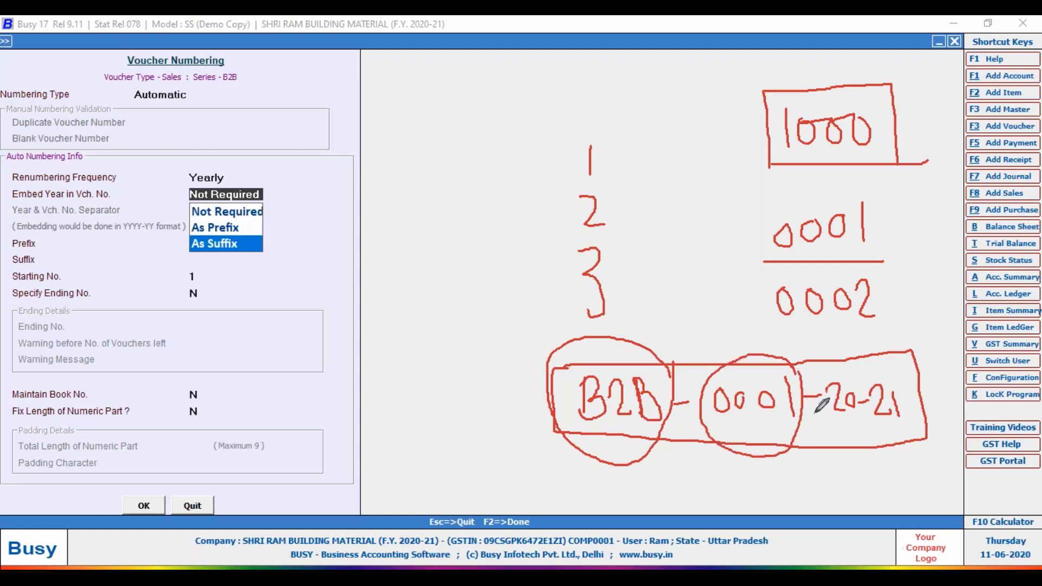
{"action": "mouse_move", "coordinate": [827, 439]}
{"action": "left_mouse_down"}
{"action": "mouse_move", "coordinate": [841, 361]}
{"action": "mouse_move", "coordinate": [896, 352]}
{"action": "mouse_move", "coordinate": [925, 419]}
{"action": "mouse_move", "coordinate": [886, 440]}
{"action": "mouse_move", "coordinate": [836, 441]}
{"action": "mouse_move", "coordinate": [821, 429]}
{"action": "left_mouse_up"}
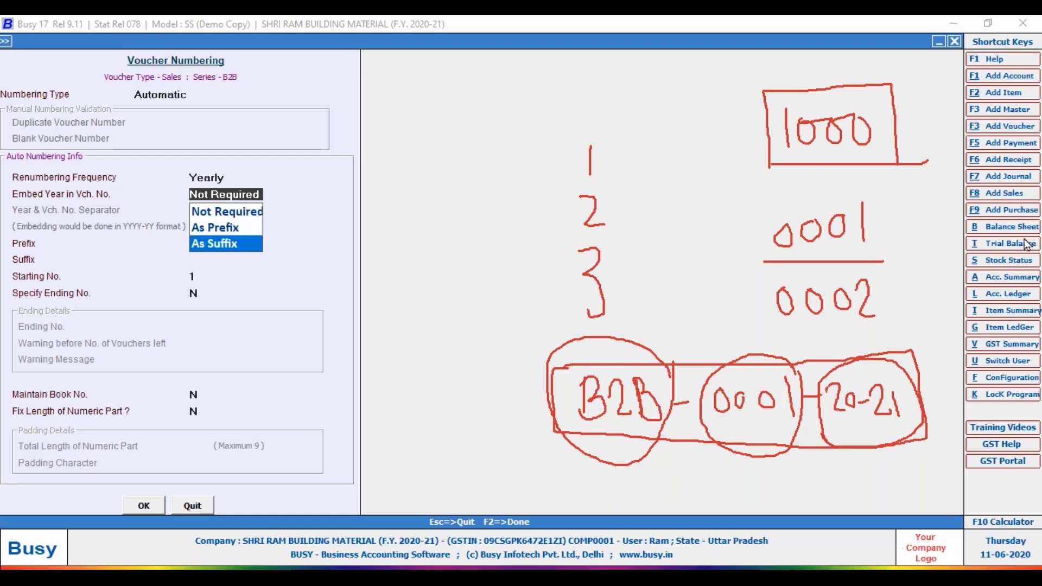
Link As Suffix to the 20-21 circle, connect 0001 upward, and underline 0001.
{"action": "mouse_move", "coordinate": [619, 430]}
{"action": "left_mouse_down"}
{"action": "mouse_move", "coordinate": [241, 225]}
{"action": "mouse_move", "coordinate": [247, 251]}
{"action": "mouse_move", "coordinate": [307, 320]}
{"action": "mouse_move", "coordinate": [622, 515]}
{"action": "mouse_move", "coordinate": [748, 524]}
{"action": "left_mouse_up"}
{"action": "left_click_drag", "start_coordinate": [838, 485], "coordinate": [862, 440]}
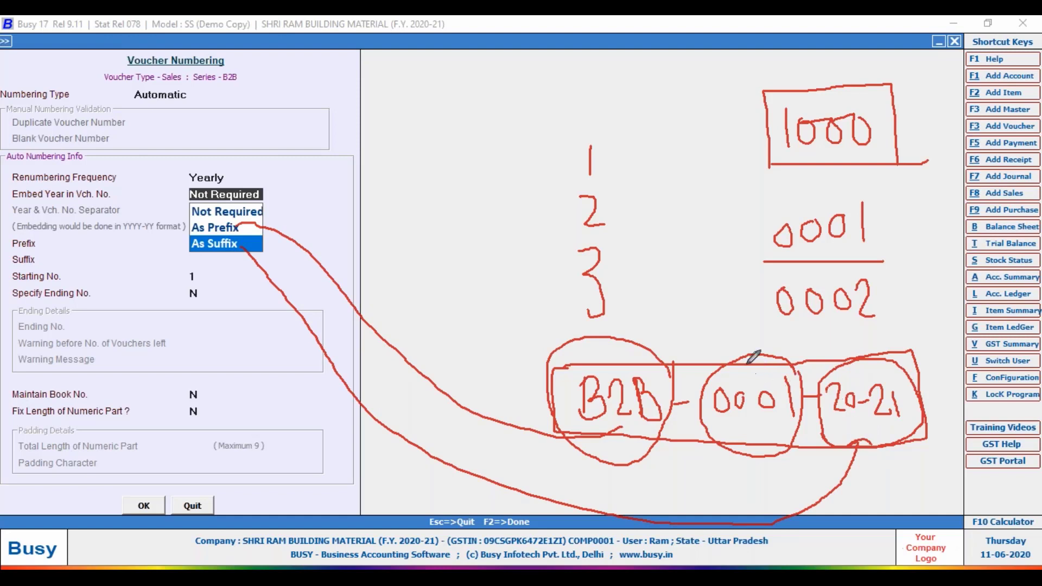
{"action": "left_click_drag", "start_coordinate": [732, 355], "coordinate": [707, 217]}
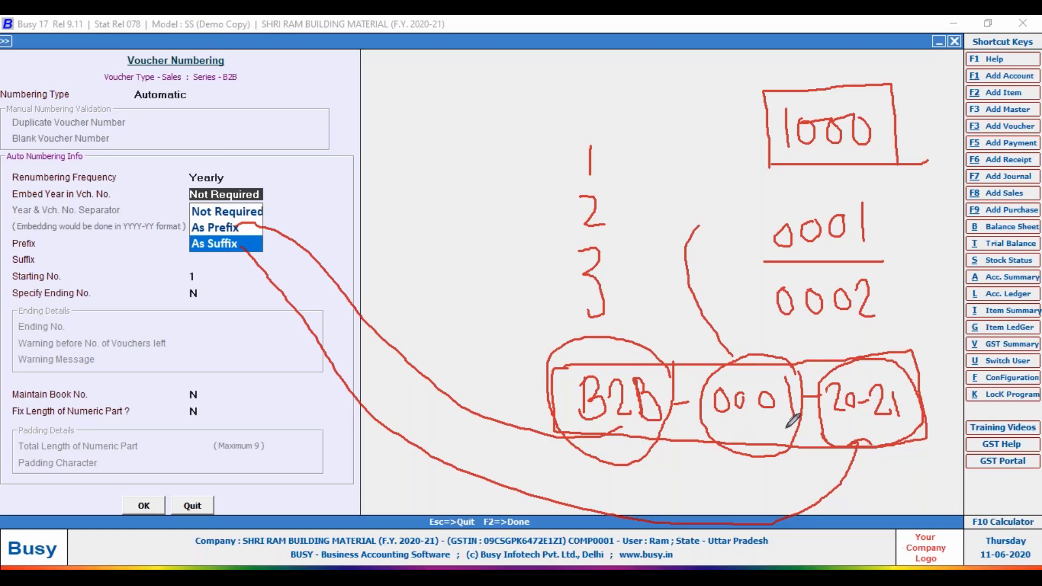
{"action": "left_click_drag", "start_coordinate": [716, 434], "coordinate": [794, 439]}
Embed the year as a suffix with '-' separator and enter B2B as the voucher number prefix.
{"action": "left_click", "coordinate": [205, 245]}
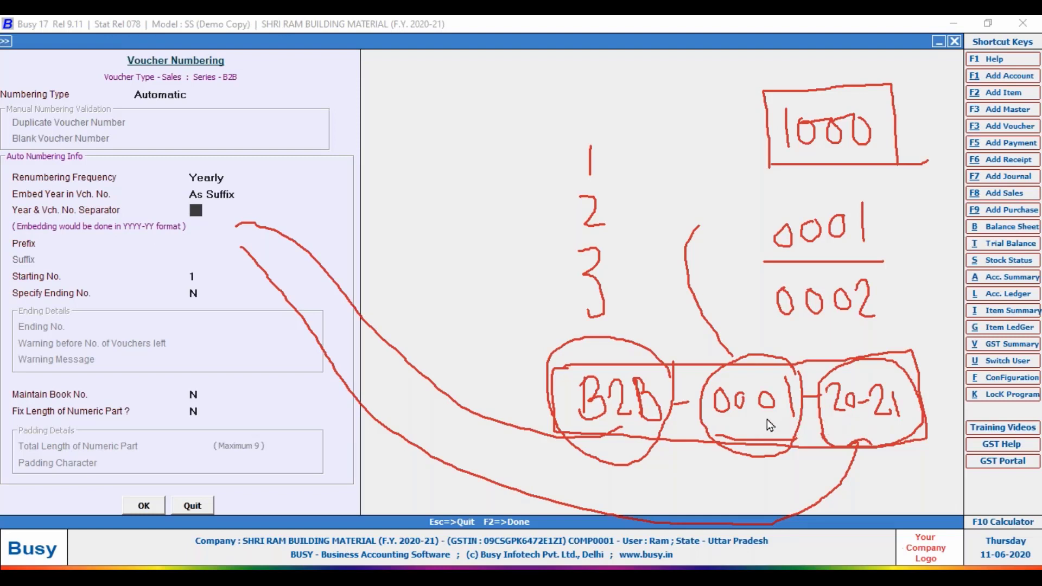
{"action": "type", "text": "-"}
{"action": "key", "text": "Return"}
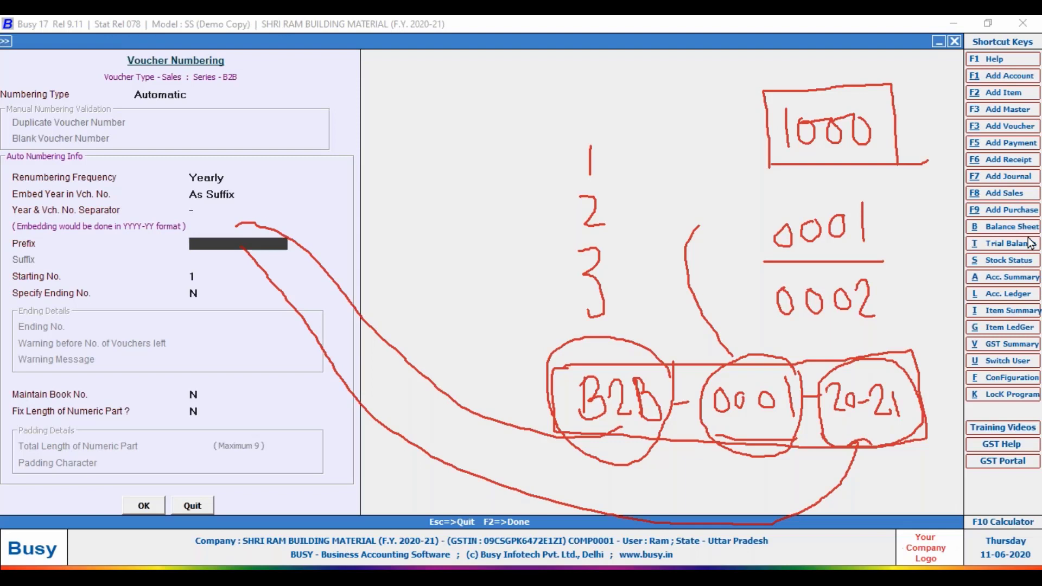
{"action": "mouse_move", "coordinate": [260, 57]}
{"action": "left_mouse_down"}
{"action": "mouse_move", "coordinate": [169, 49]}
{"action": "mouse_move", "coordinate": [255, 79]}
{"action": "left_mouse_up"}
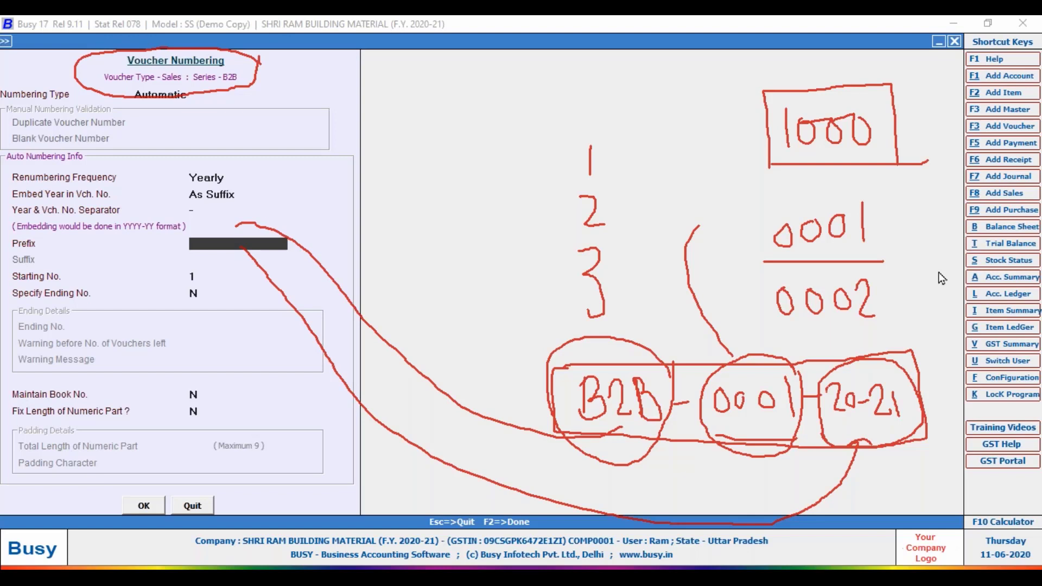
{"action": "type", "text": "B2B"}
{"action": "key", "text": "Return"}
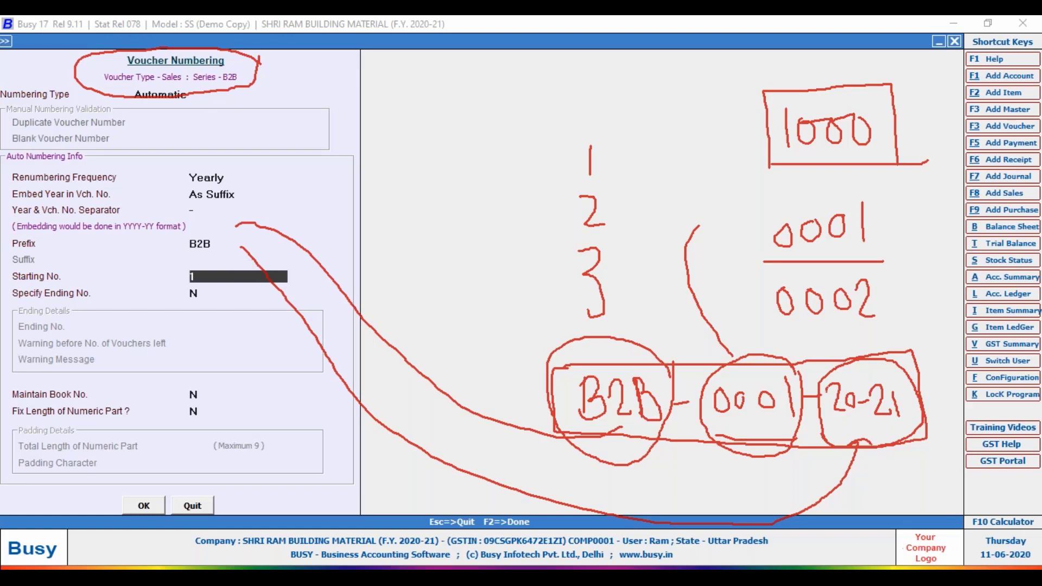
{"action": "type", "text": "001"}
{"action": "key", "text": "BackSpace"}
{"action": "type", "text": "01"}
{"action": "key", "text": "Return"}
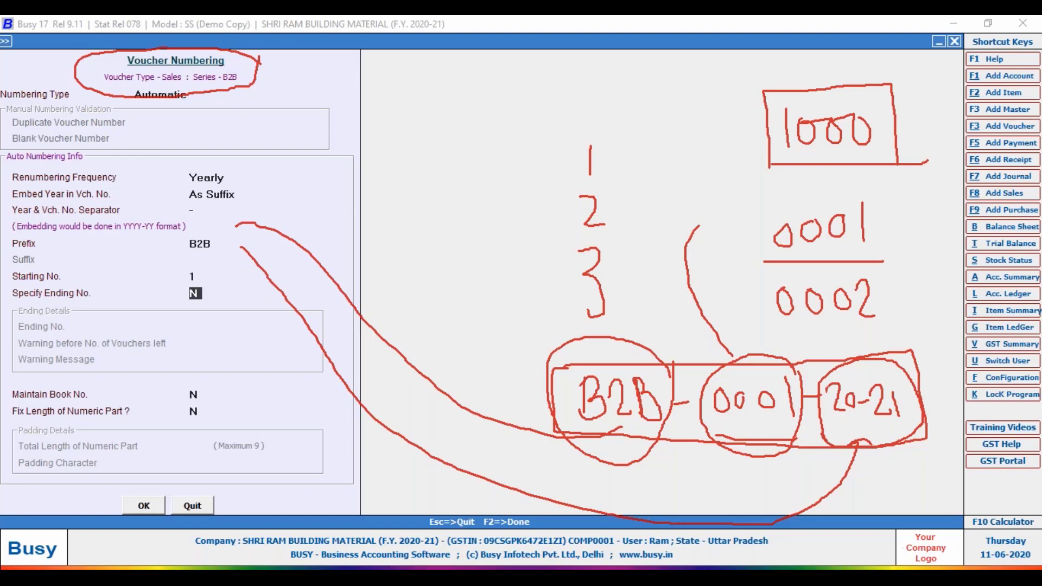
{"action": "key", "text": "Return"}
{"action": "key", "text": "Return"}
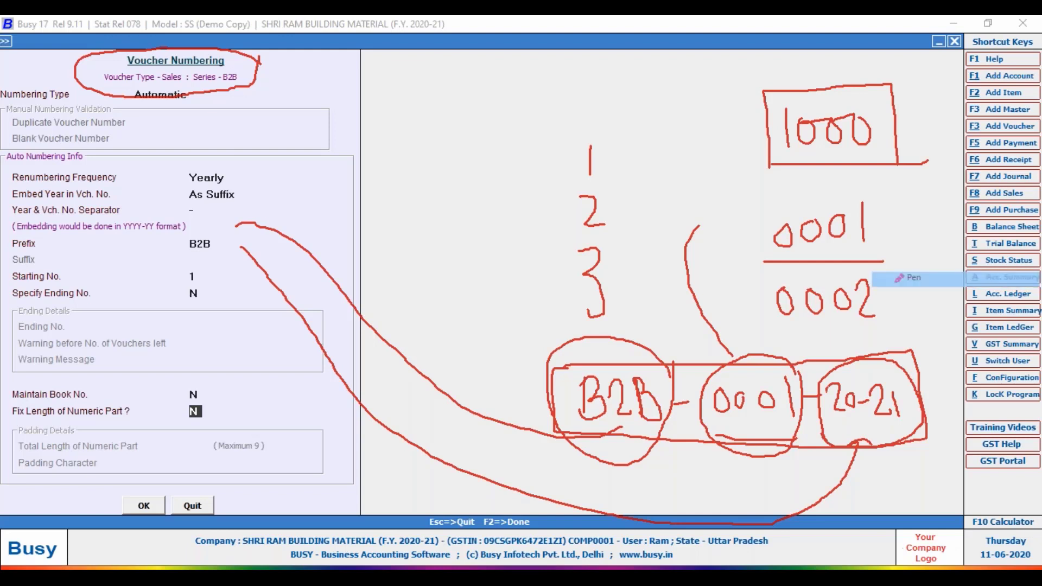
Annotate the padding settings area and mark up the 1000 example in red.
{"action": "mouse_move", "coordinate": [14, 432]}
{"action": "left_mouse_down"}
{"action": "mouse_move", "coordinate": [2, 413]}
{"action": "mouse_move", "coordinate": [24, 397]}
{"action": "mouse_move", "coordinate": [136, 395]}
{"action": "mouse_move", "coordinate": [196, 426]}
{"action": "mouse_move", "coordinate": [15, 433]}
{"action": "left_mouse_up"}
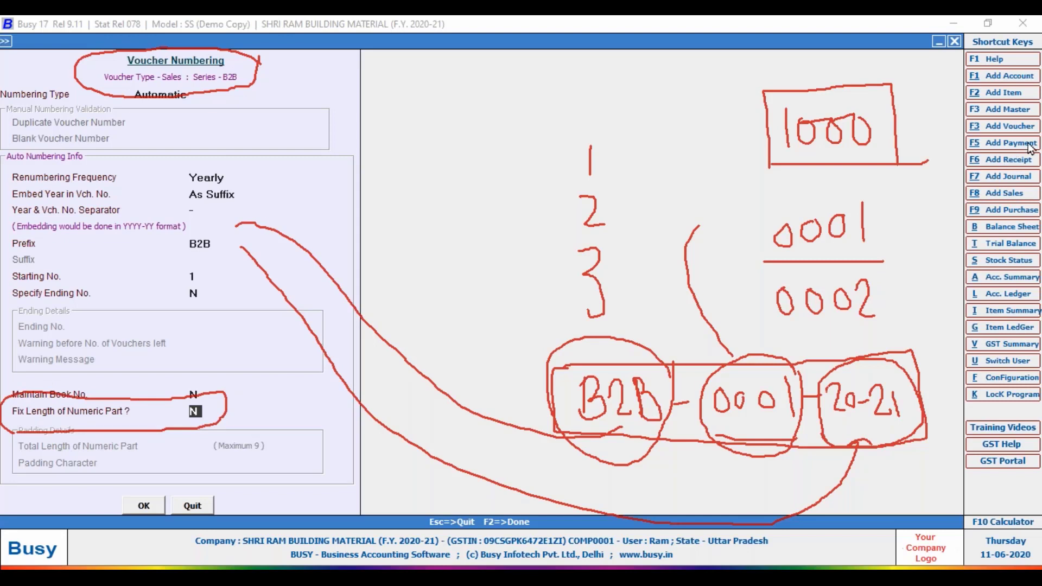
{"action": "left_click_drag", "start_coordinate": [783, 90], "coordinate": [794, 78]}
{"action": "left_click_drag", "start_coordinate": [809, 93], "coordinate": [855, 96]}
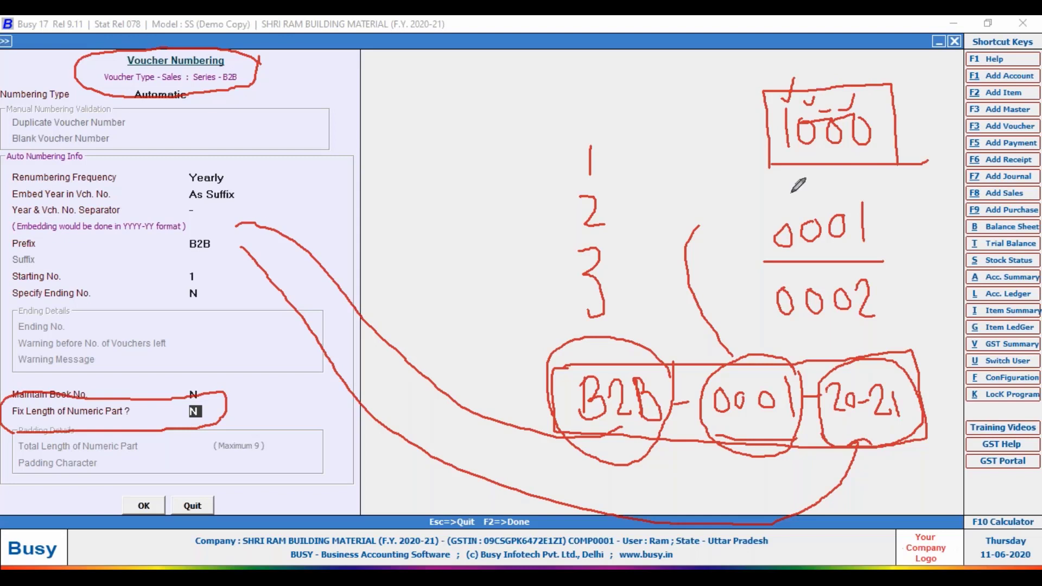
{"action": "left_click_drag", "start_coordinate": [793, 143], "coordinate": [752, 167]}
{"action": "left_click_drag", "start_coordinate": [803, 146], "coordinate": [777, 176]}
{"action": "left_click_drag", "start_coordinate": [842, 143], "coordinate": [786, 177]}
{"action": "left_click_drag", "start_coordinate": [839, 142], "coordinate": [805, 182]}
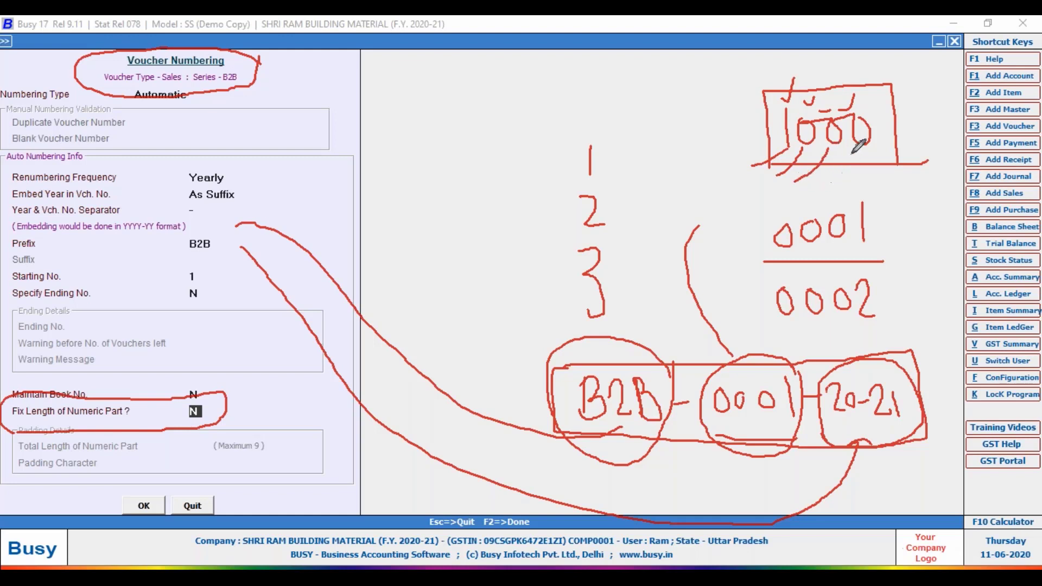
{"action": "mouse_move", "coordinate": [853, 151]}
{"action": "left_mouse_down"}
{"action": "mouse_move", "coordinate": [807, 187]}
{"action": "mouse_move", "coordinate": [752, 191]}
{"action": "mouse_move", "coordinate": [757, 215]}
{"action": "left_mouse_up"}
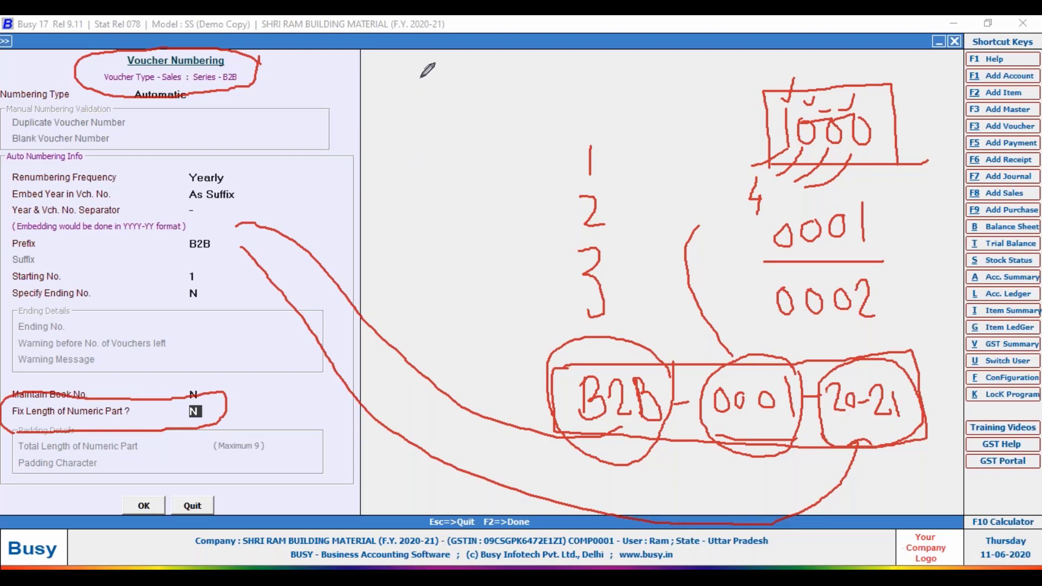
Write and underline a 100 example, then circle the digit count 4 beside 0001.
{"action": "mouse_move", "coordinate": [421, 77]}
{"action": "left_mouse_down"}
{"action": "mouse_move", "coordinate": [419, 100]}
{"action": "mouse_move", "coordinate": [442, 95]}
{"action": "mouse_move", "coordinate": [441, 71]}
{"action": "mouse_move", "coordinate": [455, 93]}
{"action": "mouse_move", "coordinate": [461, 80]}
{"action": "mouse_move", "coordinate": [449, 76]}
{"action": "left_mouse_up"}
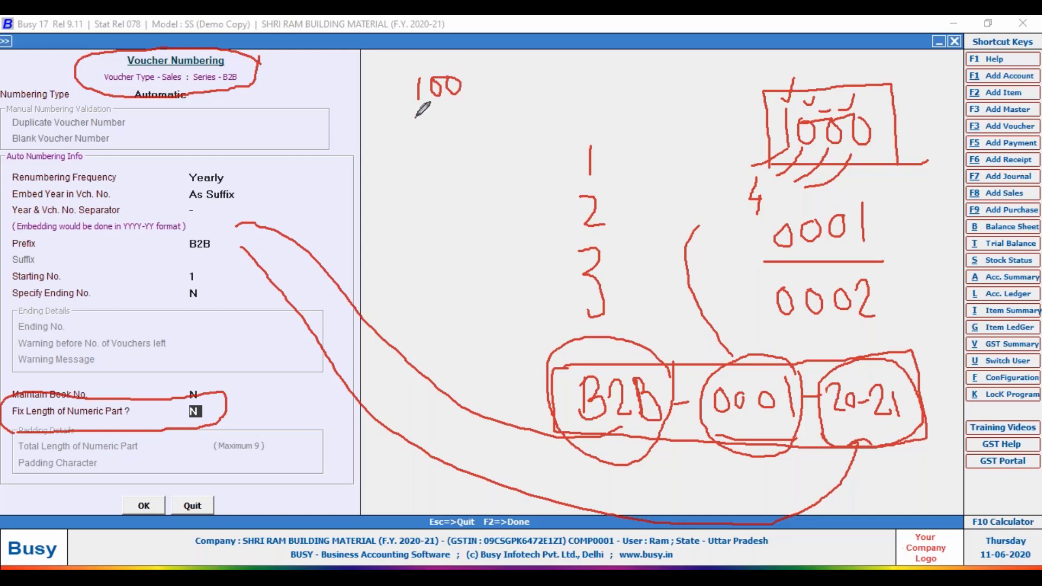
{"action": "left_click_drag", "start_coordinate": [415, 116], "coordinate": [470, 111]}
{"action": "left_click_drag", "start_coordinate": [782, 245], "coordinate": [774, 247]}
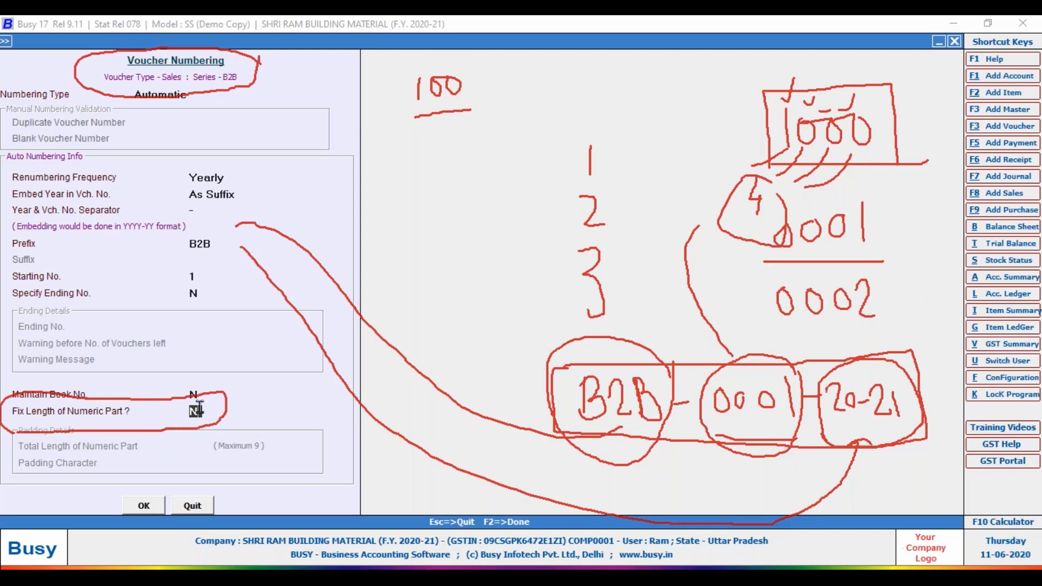
Set Fix Length of Numeric Part to Y with total length 4 and save the numbering settings.
{"action": "type", "text": "Y"}
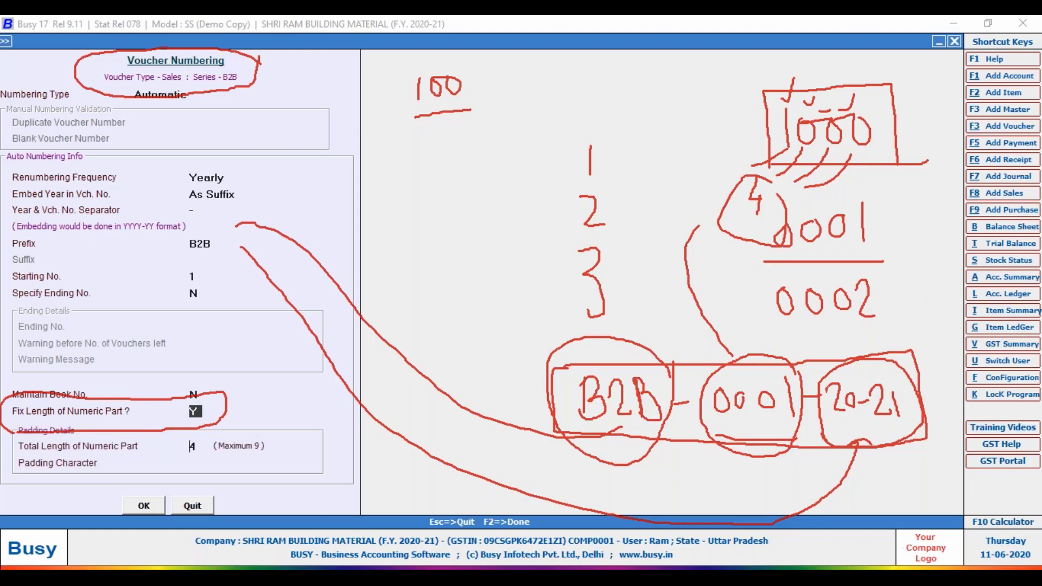
{"action": "key", "text": "Return"}
{"action": "key", "text": "Return"}
{"action": "left_click", "coordinate": [145, 506]}
{"action": "key", "text": "Tab"}
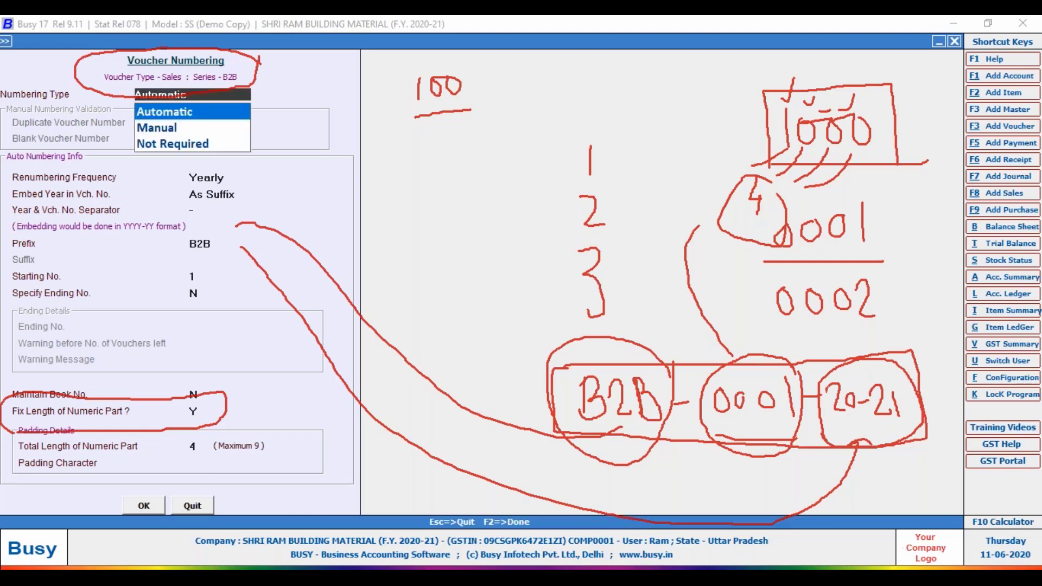
{"action": "key", "text": "Return"}
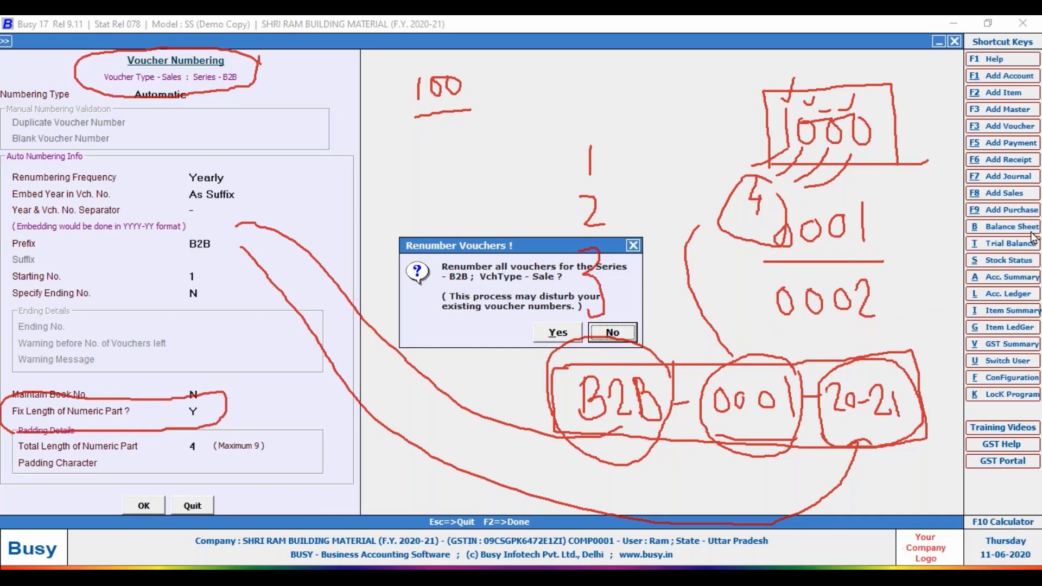
Clear the red annotations and agree to renumber the existing B2B vouchers.
{"action": "left_click", "coordinate": [1032, 233]}
{"action": "key", "text": "Escape"}
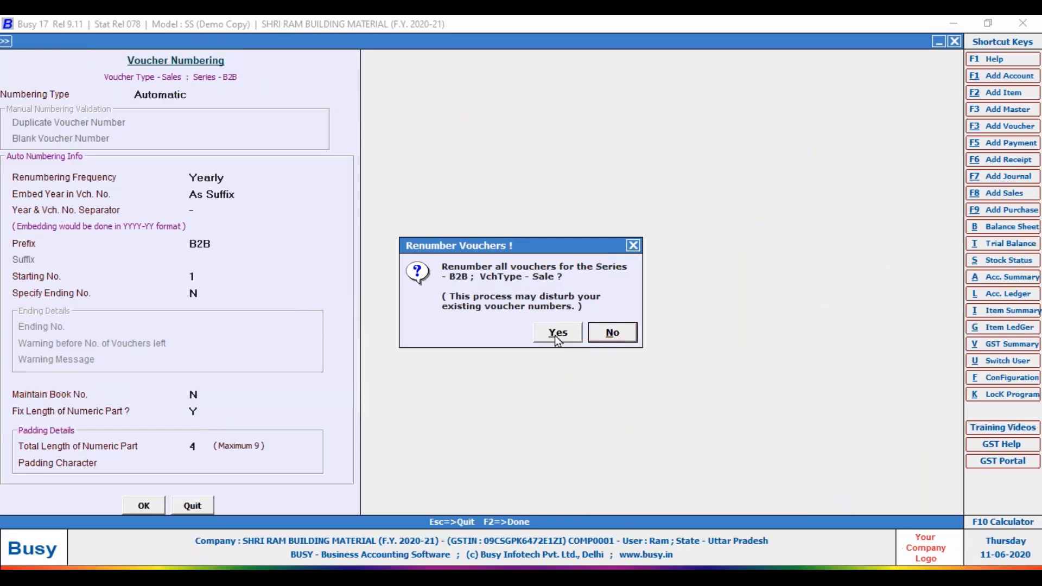
{"action": "left_click", "coordinate": [558, 333]}
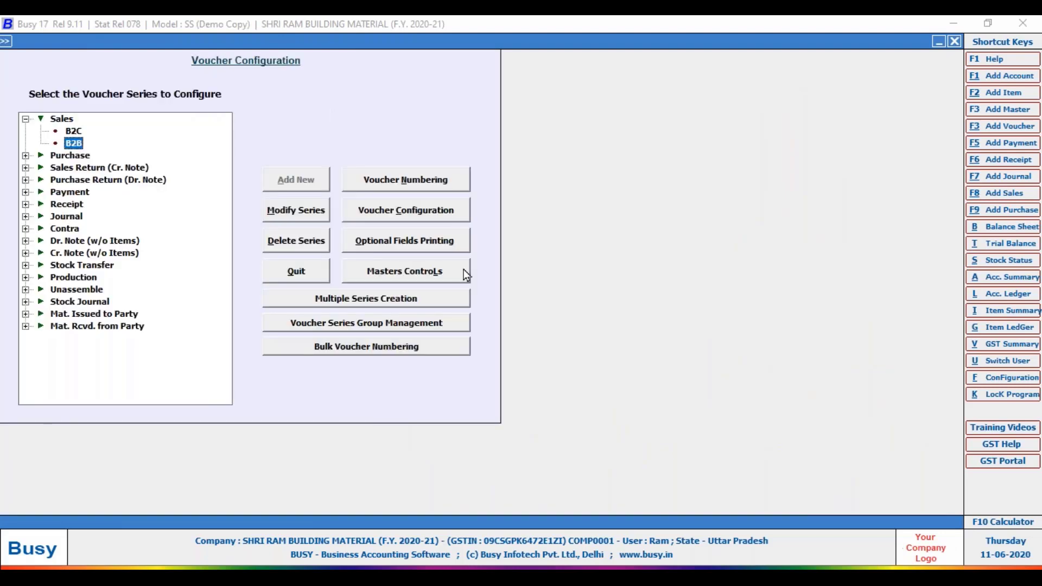
Leave configuration and start a new voucher via Transactions > Sales > Add.
{"action": "key", "text": "Escape"}
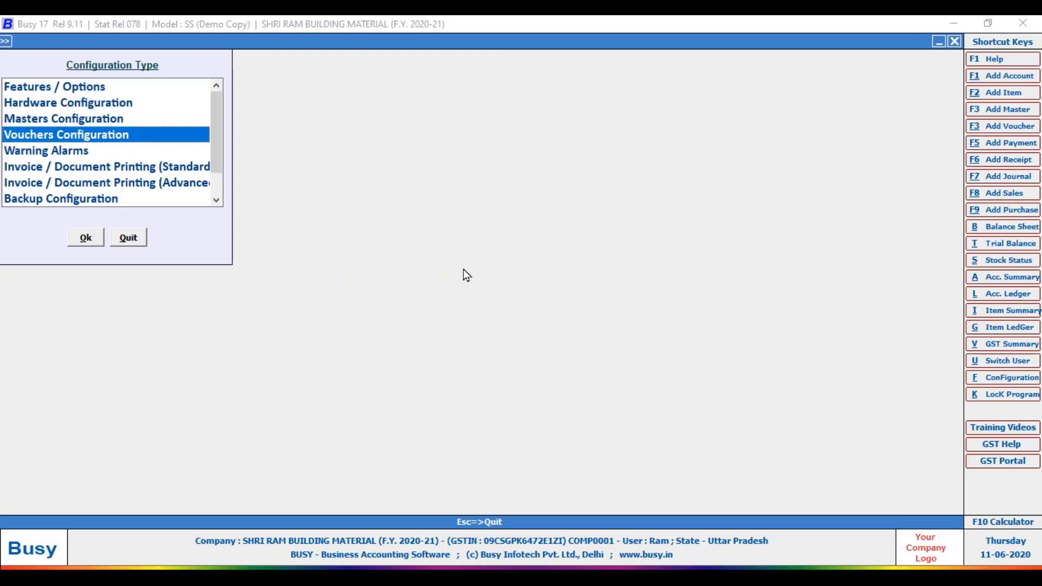
{"action": "key", "text": "Escape"}
{"action": "key", "text": "Return"}
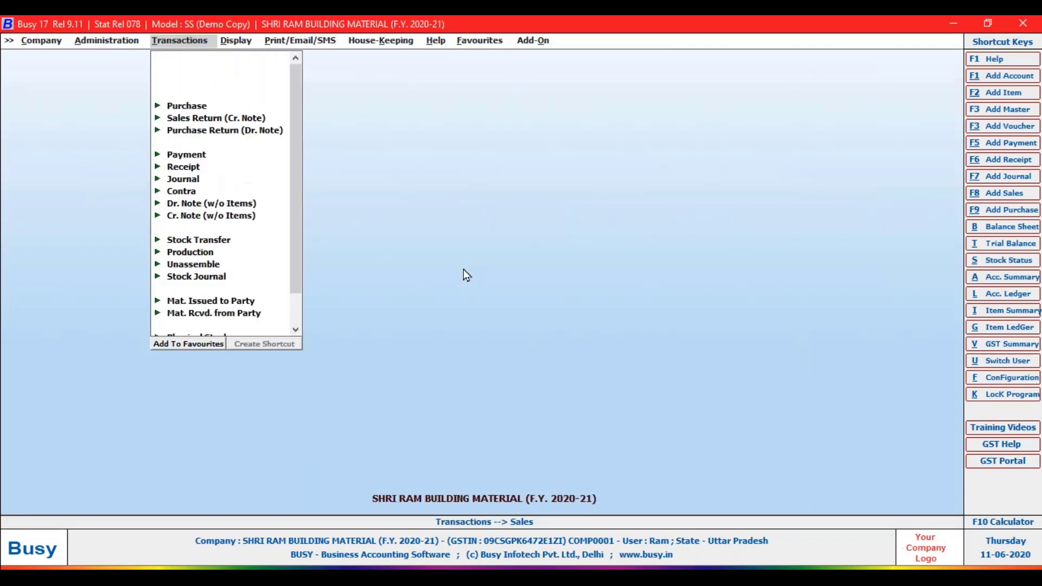
{"action": "key", "text": "Return"}
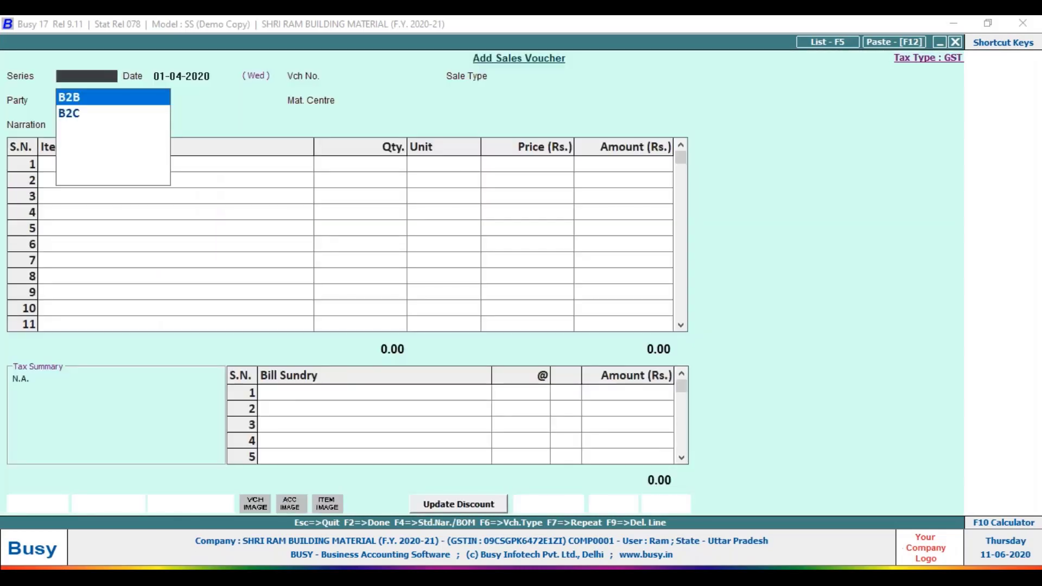
Choose the B2B series and circle its voucher number B2B 1-2020-21 and date 01-04-2020.
{"action": "key", "text": "Return"}
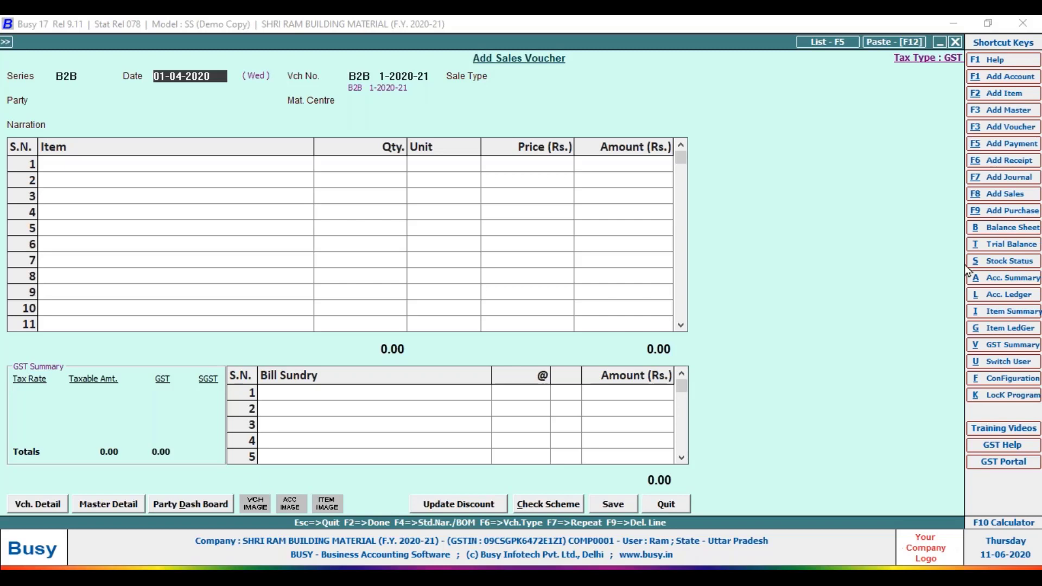
{"action": "left_click_drag", "start_coordinate": [380, 52], "coordinate": [444, 68]}
{"action": "left_click_drag", "start_coordinate": [386, 83], "coordinate": [432, 81]}
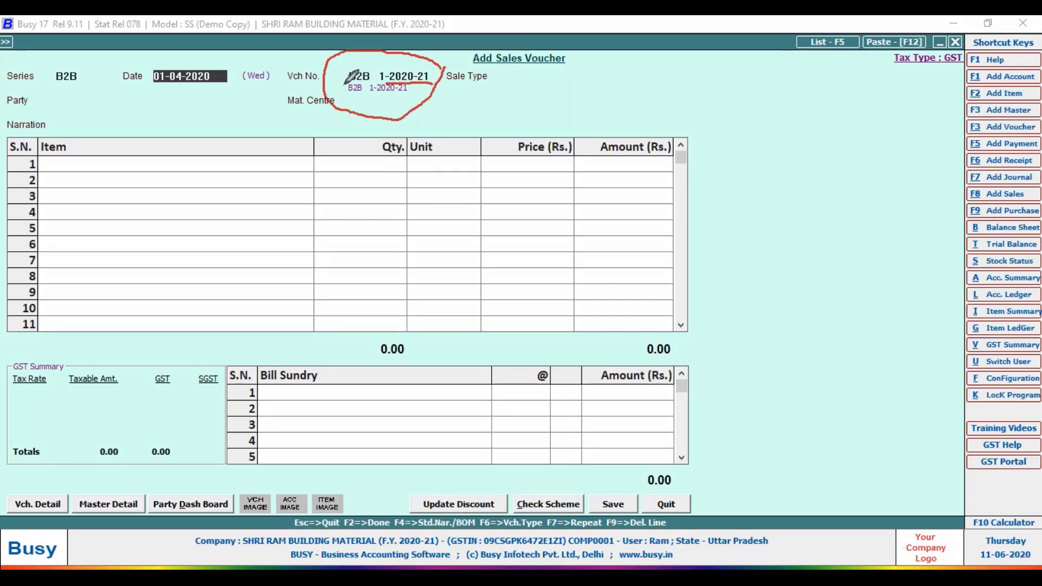
{"action": "left_click_drag", "start_coordinate": [345, 85], "coordinate": [370, 83]}
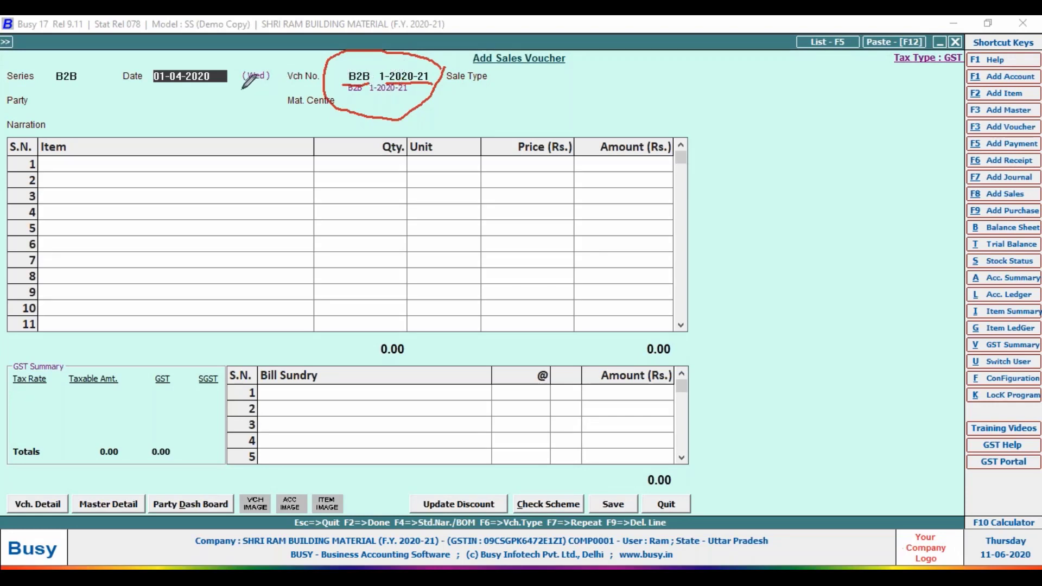
{"action": "mouse_move", "coordinate": [222, 69]}
{"action": "left_mouse_down"}
{"action": "mouse_move", "coordinate": [211, 54]}
{"action": "mouse_move", "coordinate": [140, 68]}
{"action": "mouse_move", "coordinate": [142, 93]}
{"action": "mouse_move", "coordinate": [220, 72]}
{"action": "left_mouse_up"}
{"action": "mouse_move", "coordinate": [101, 67]}
{"action": "left_mouse_down"}
{"action": "mouse_move", "coordinate": [39, 79]}
{"action": "mouse_move", "coordinate": [99, 65]}
{"action": "left_mouse_up"}
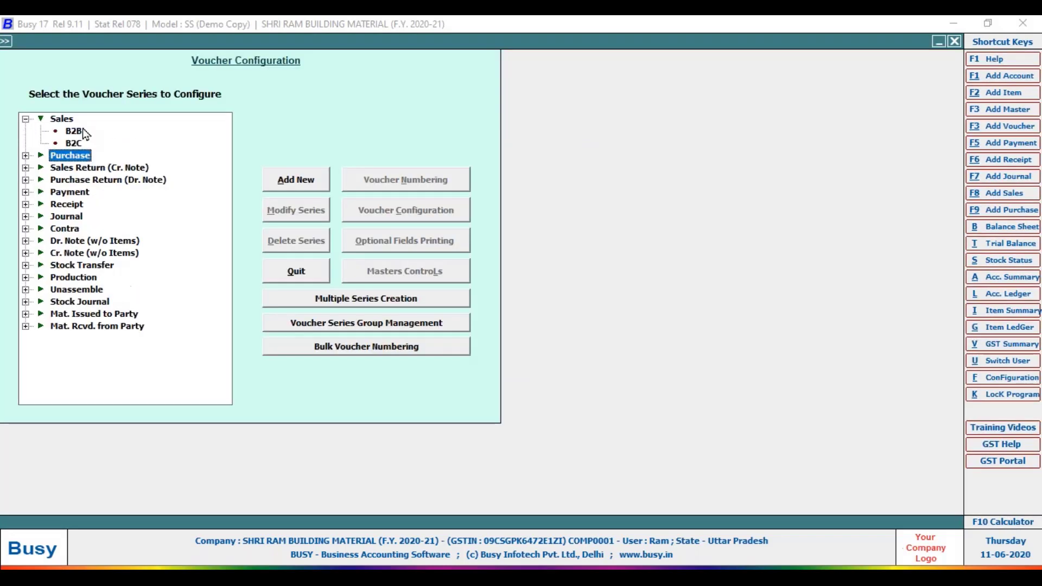
Select the B2B series under Sales in Voucher Configuration.
{"action": "left_click", "coordinate": [74, 131]}
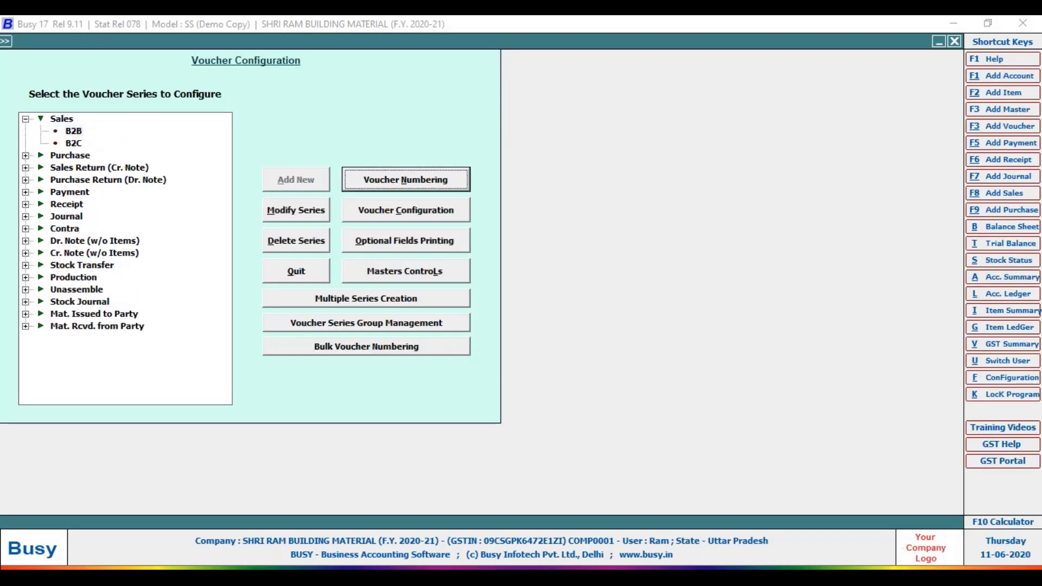
Set the B2B padding character to Y, renumber existing vouchers, and start a new sales voucher.
{"action": "key", "text": "Return"}
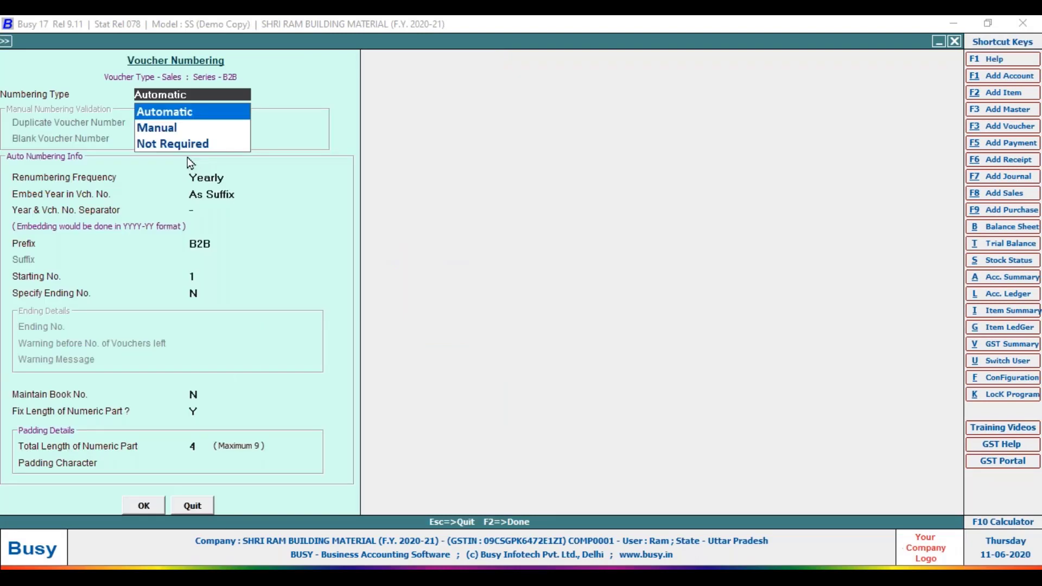
{"action": "key", "text": "Return"}
{"action": "key", "text": "Return"}
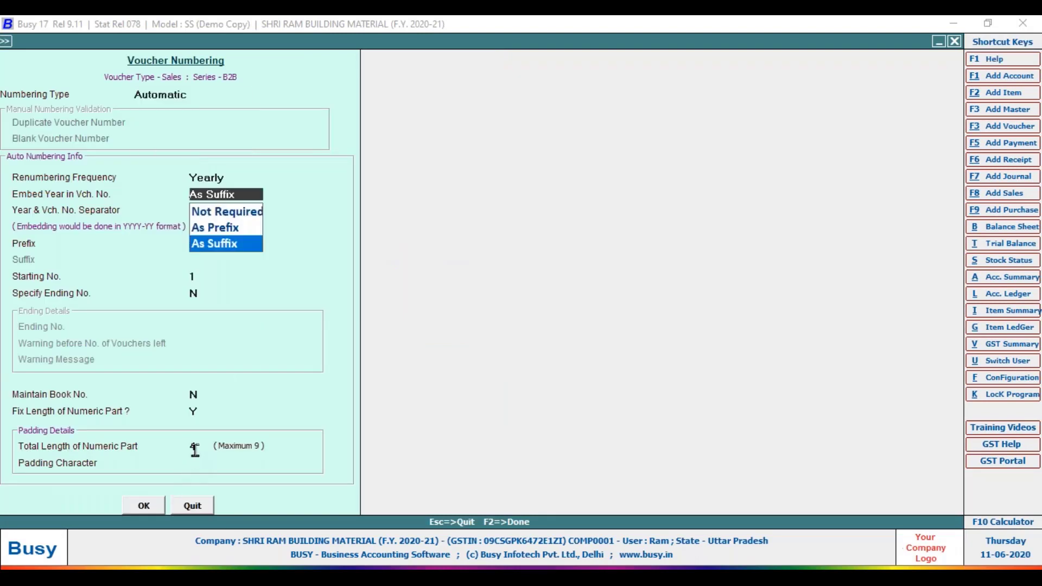
{"action": "key", "text": "Return"}
{"action": "key", "text": "Return"}
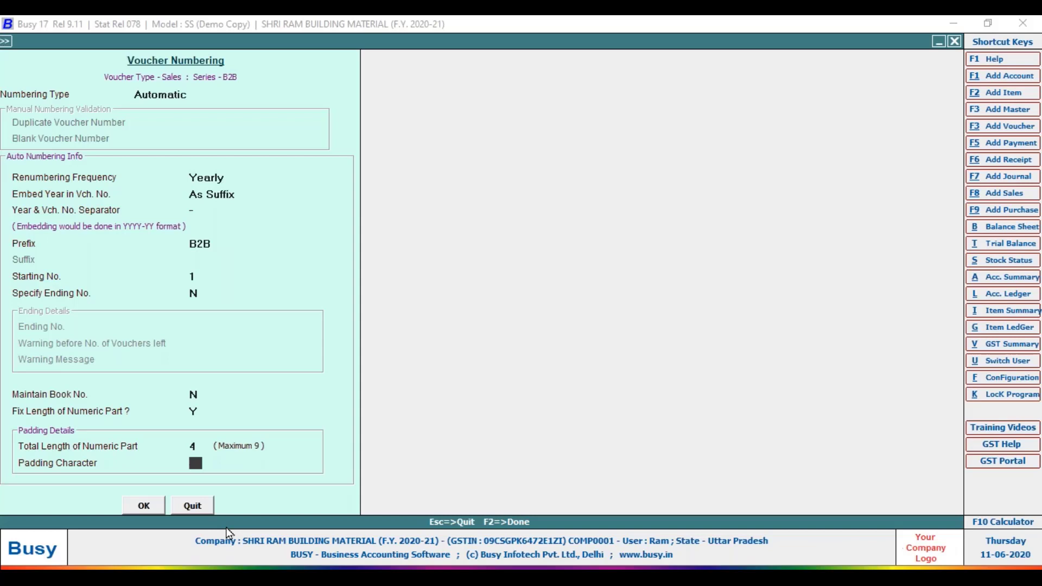
{"action": "type", "text": "Y"}
{"action": "key", "text": "Return"}
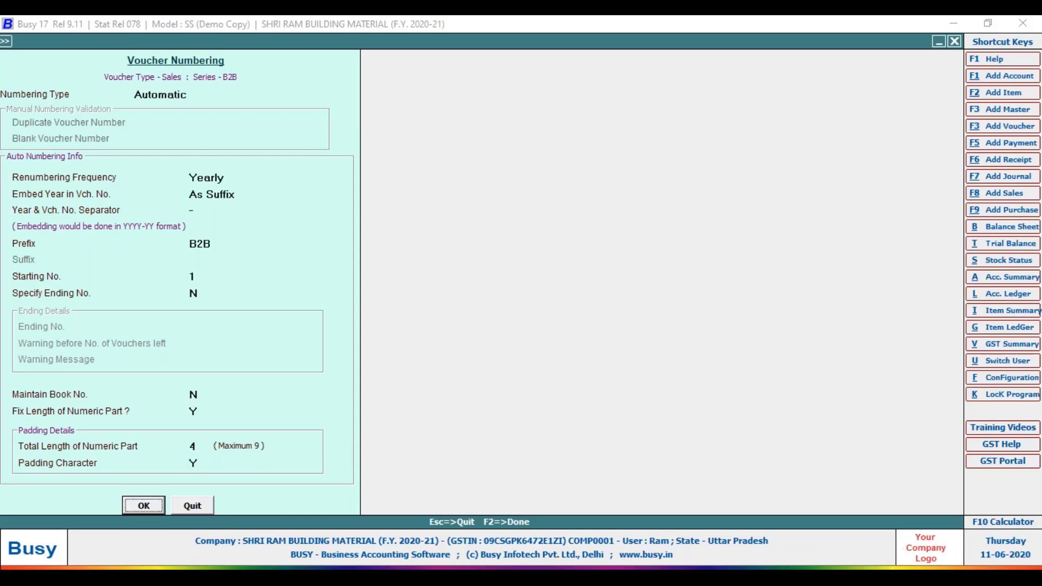
{"action": "key", "text": "Return"}
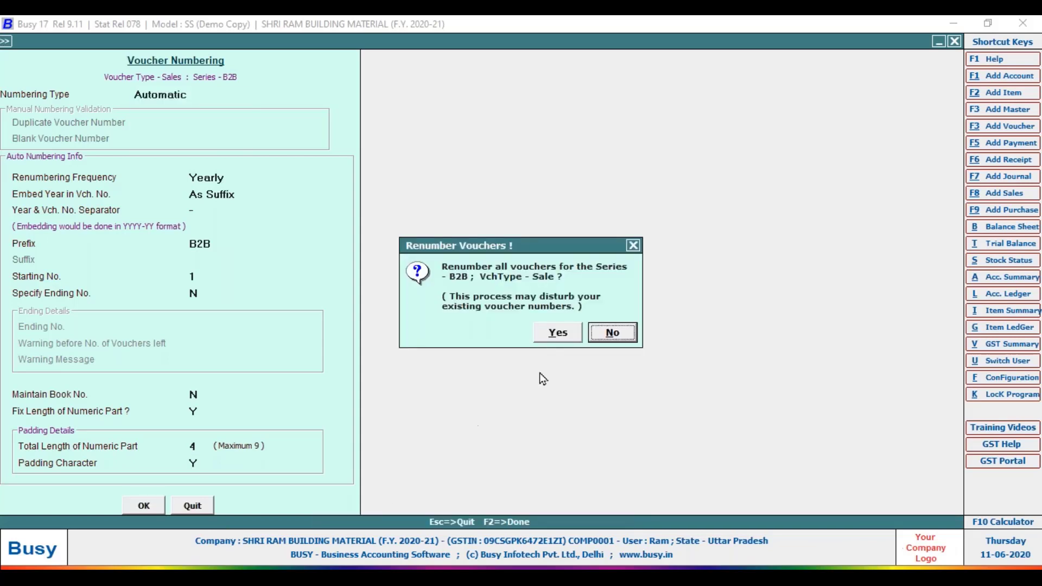
{"action": "left_click", "coordinate": [559, 334]}
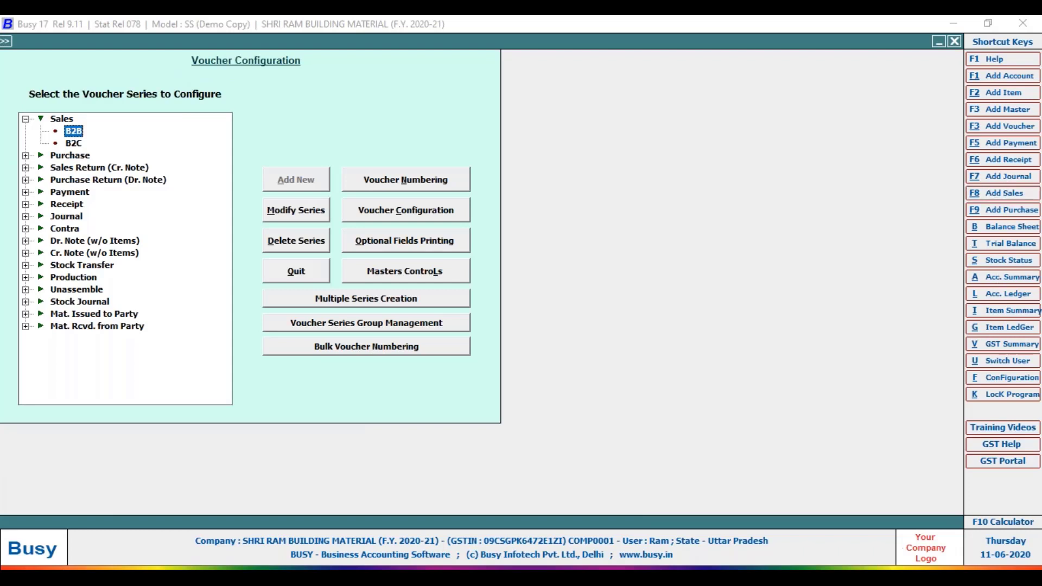
{"action": "key", "text": "F8"}
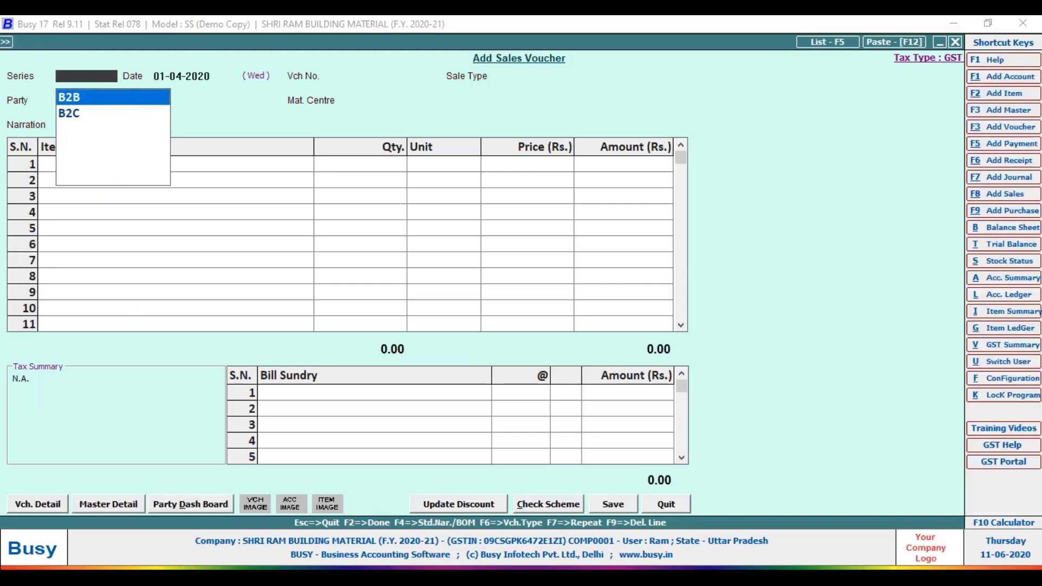
Accept the B2B series, giving voucher number B2BYYY1-2020-21.
{"action": "key", "text": "Return"}
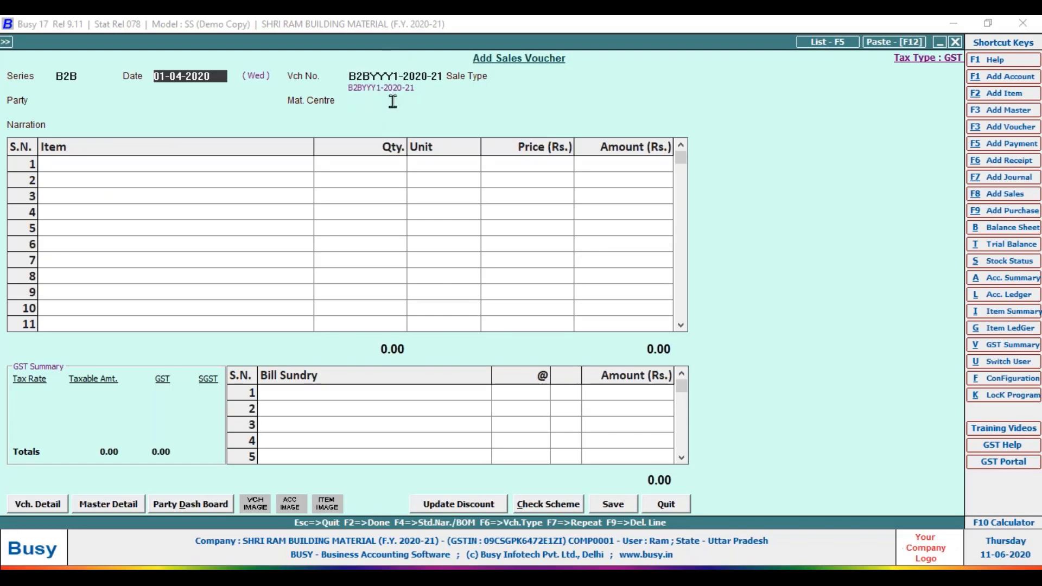
Open the Voucher Numbering settings of the Sales B2B series in Vouchers Configuration.
{"action": "left_click", "coordinate": [1004, 379]}
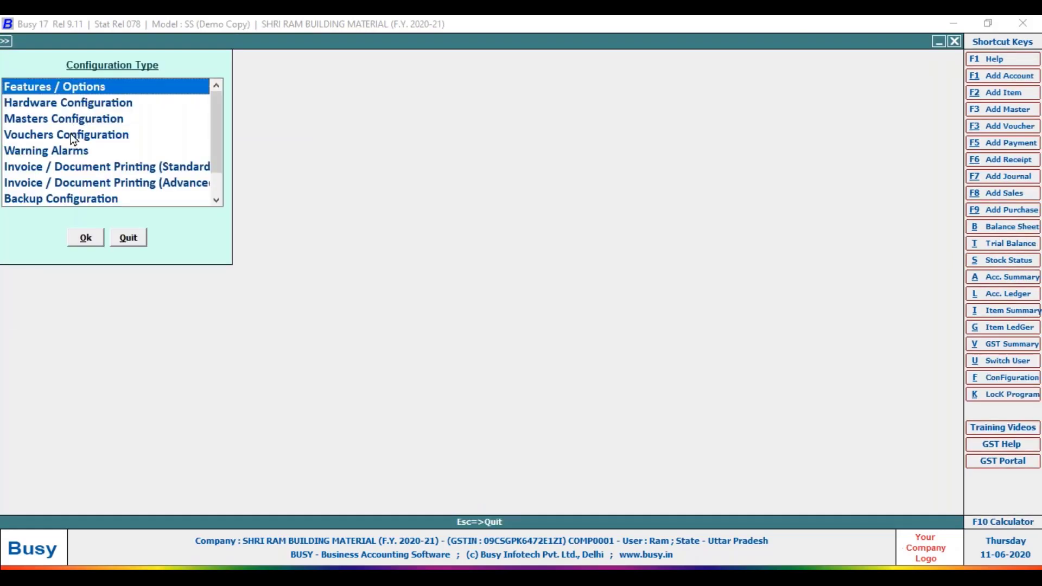
{"action": "left_click", "coordinate": [73, 140]}
{"action": "double_click", "coordinate": [73, 137]}
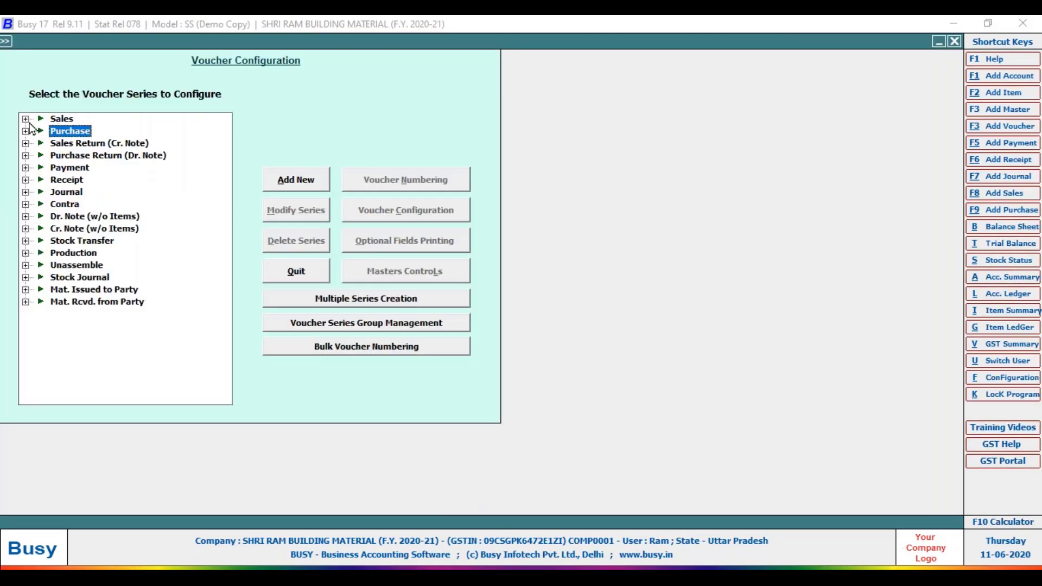
{"action": "left_click", "coordinate": [74, 132]}
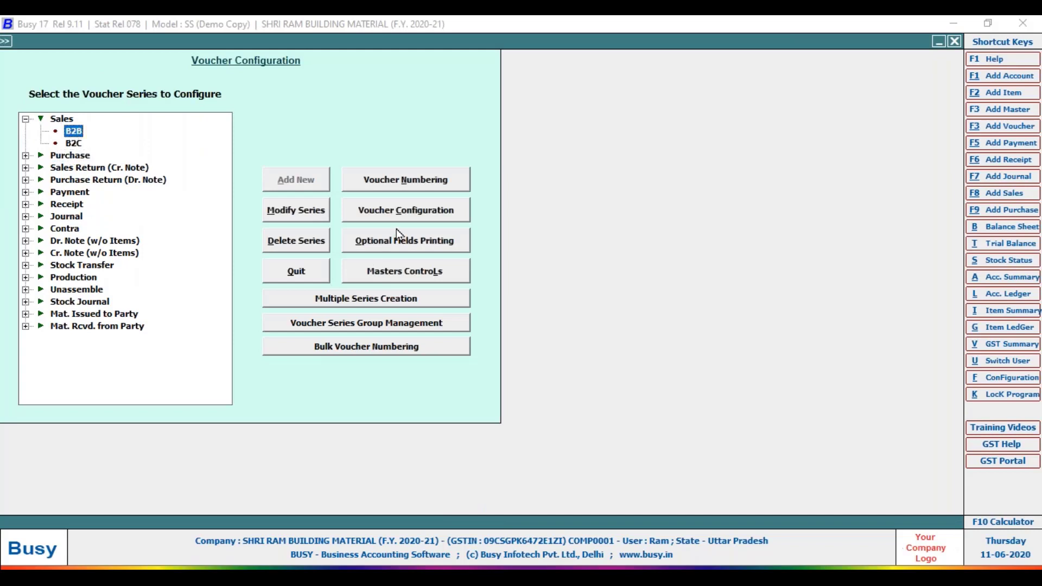
{"action": "left_click", "coordinate": [399, 212]}
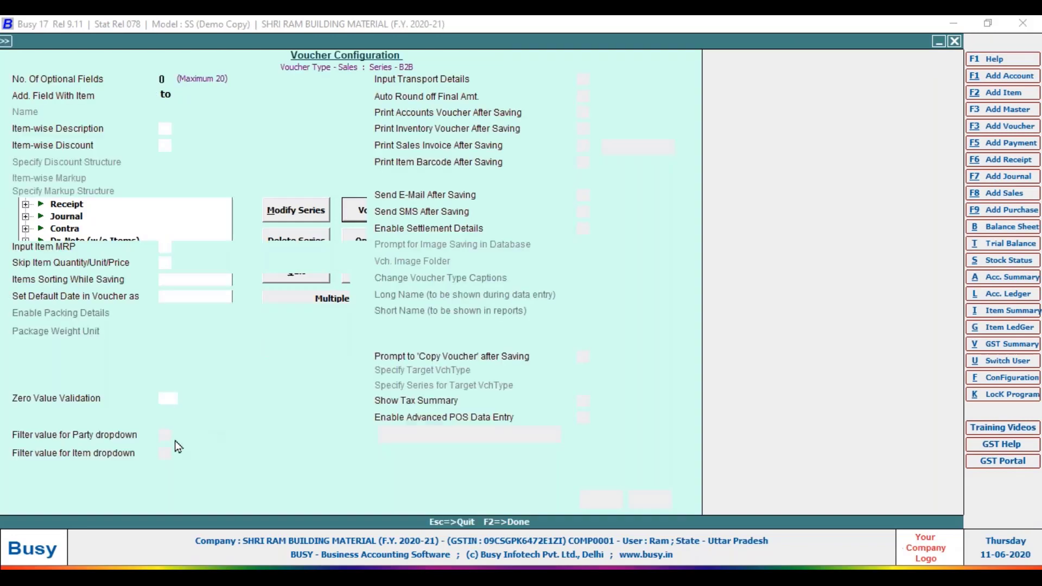
{"action": "key", "text": "Escape"}
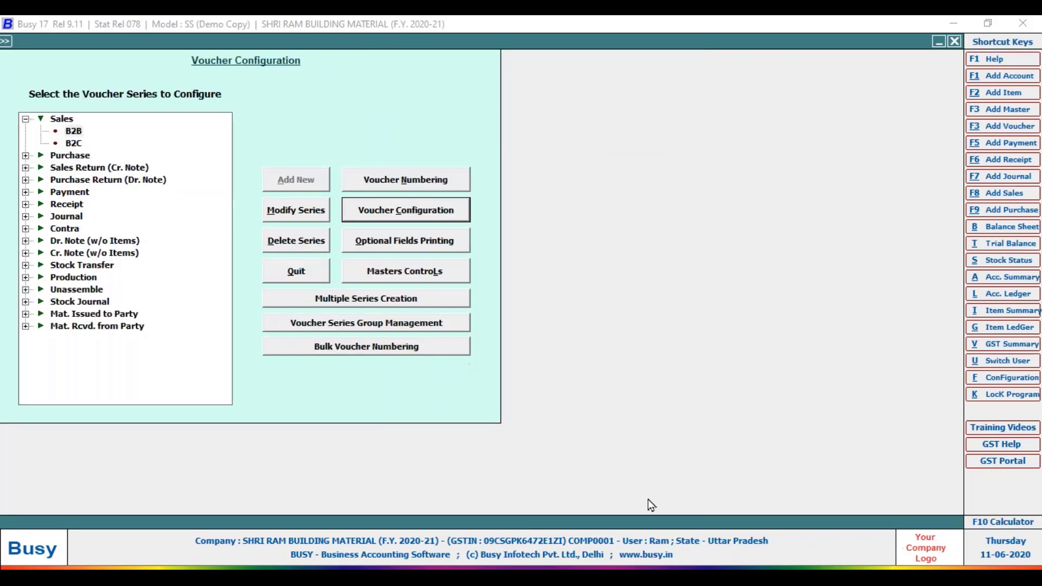
{"action": "key", "text": "Up"}
{"action": "key", "text": "Return"}
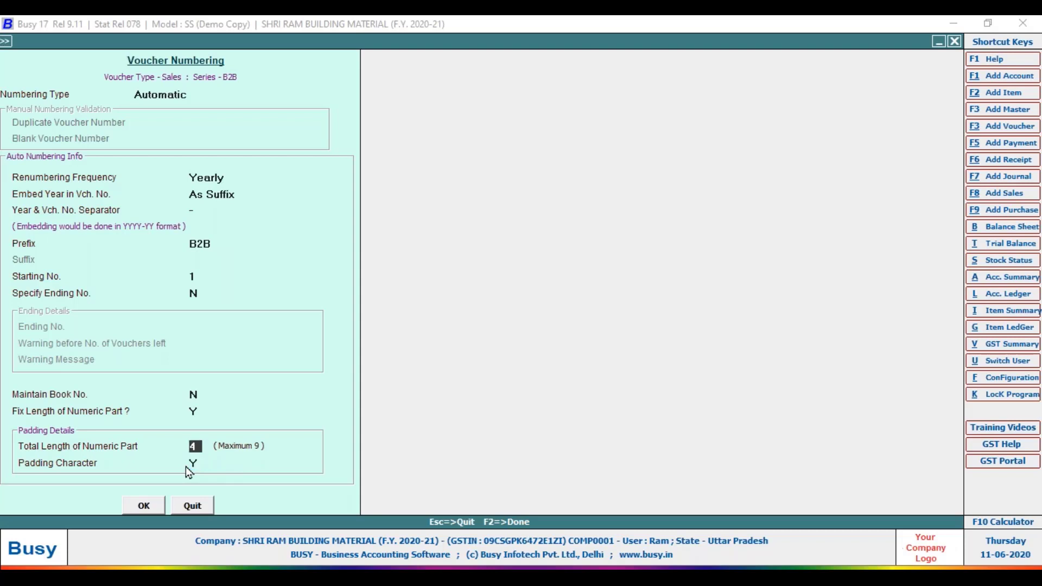
Change the padding character to N, save, and confirm renumbering the B2B vouchers.
{"action": "type", "text": "N"}
{"action": "key", "text": "Return"}
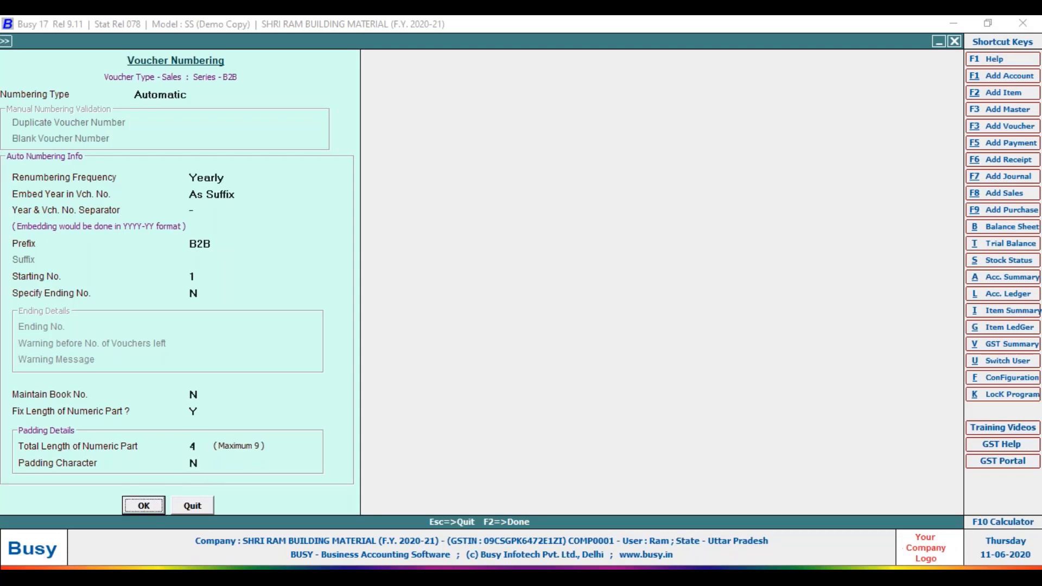
{"action": "key", "text": "Tab"}
{"action": "left_click", "coordinate": [143, 505]}
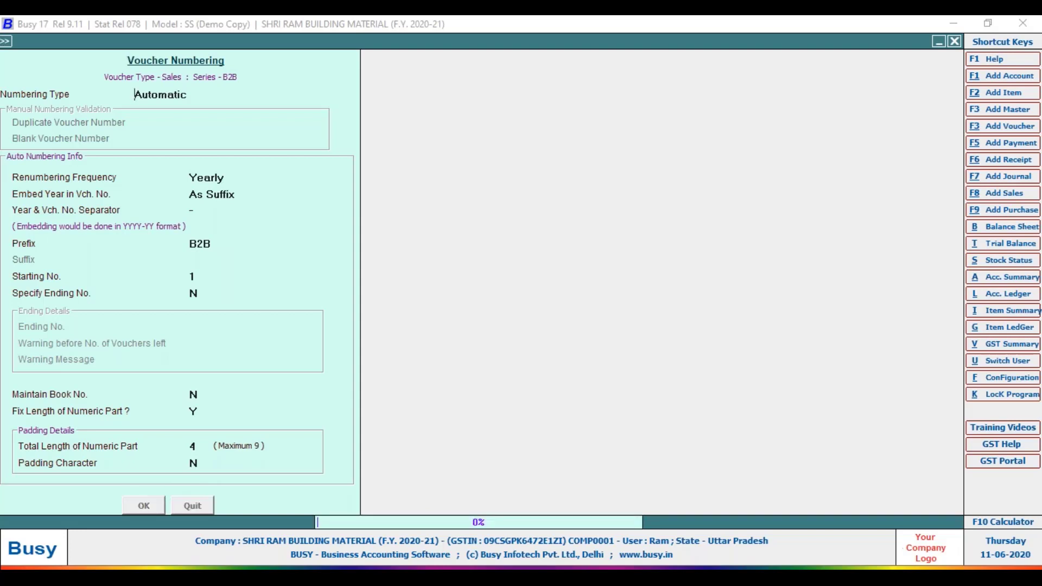
{"action": "left_click", "coordinate": [559, 333]}
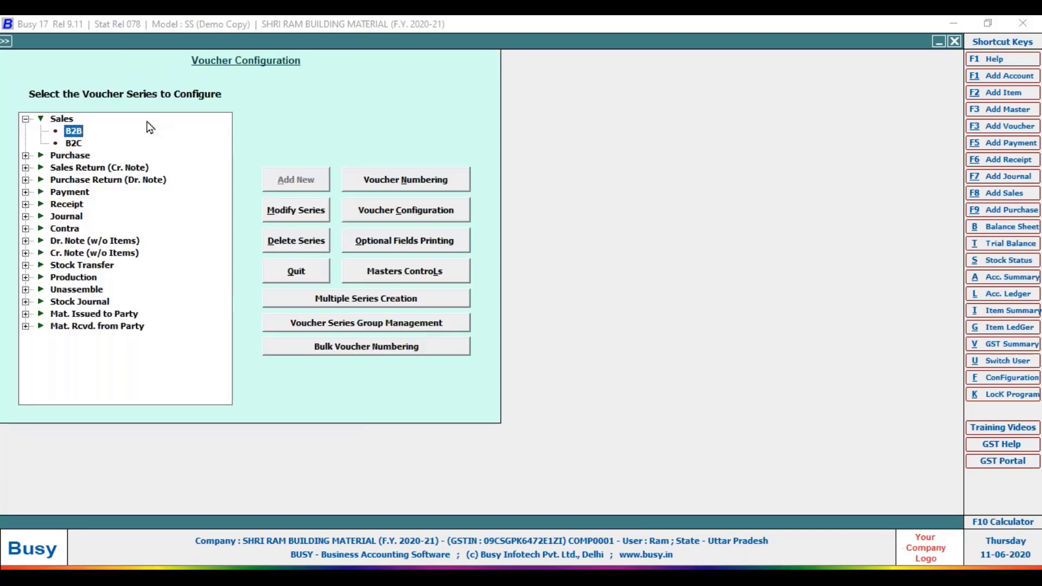
For the B2C sales series, embed the year in voucher numbers as a suffix with a '-' separator.
{"action": "left_click", "coordinate": [73, 145]}
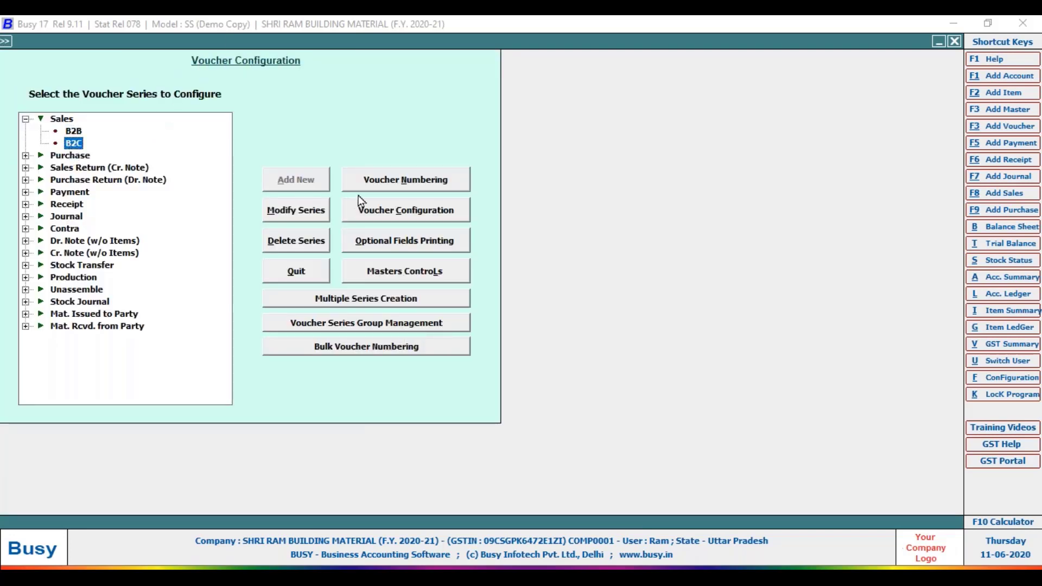
{"action": "left_click", "coordinate": [400, 185]}
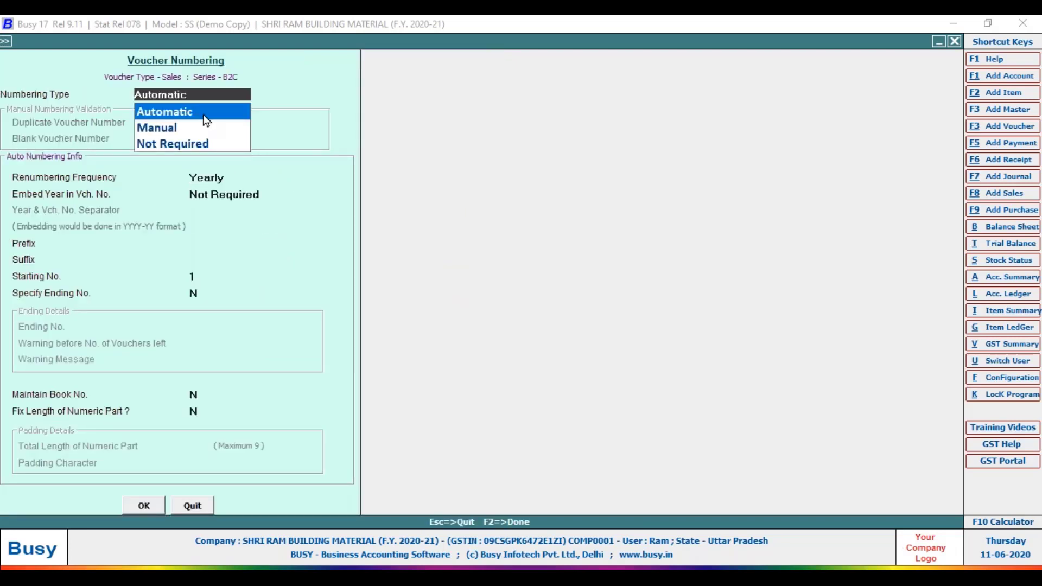
{"action": "left_click", "coordinate": [203, 114]}
{"action": "left_click", "coordinate": [207, 212]}
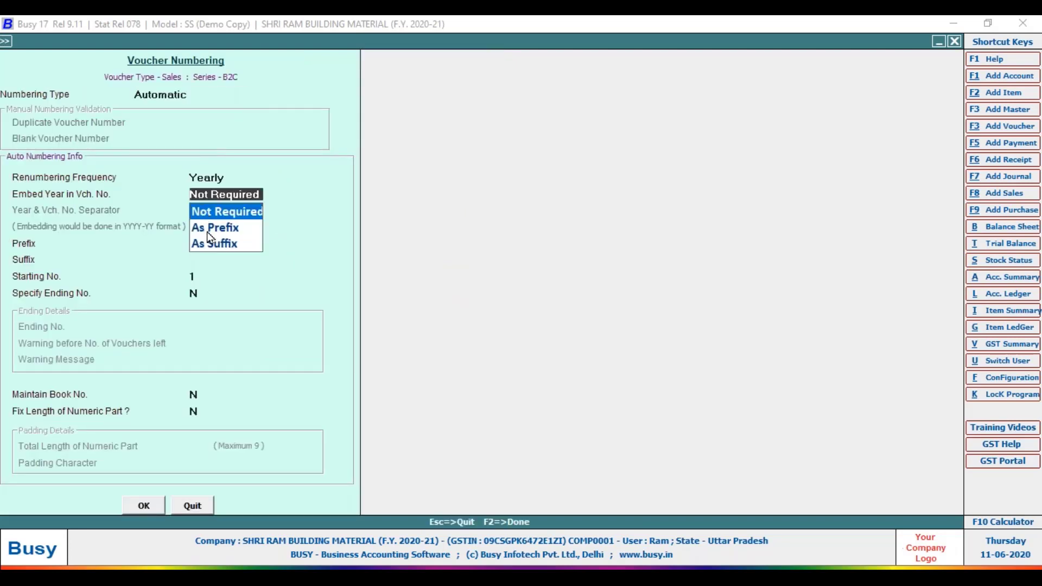
{"action": "left_click", "coordinate": [208, 228]}
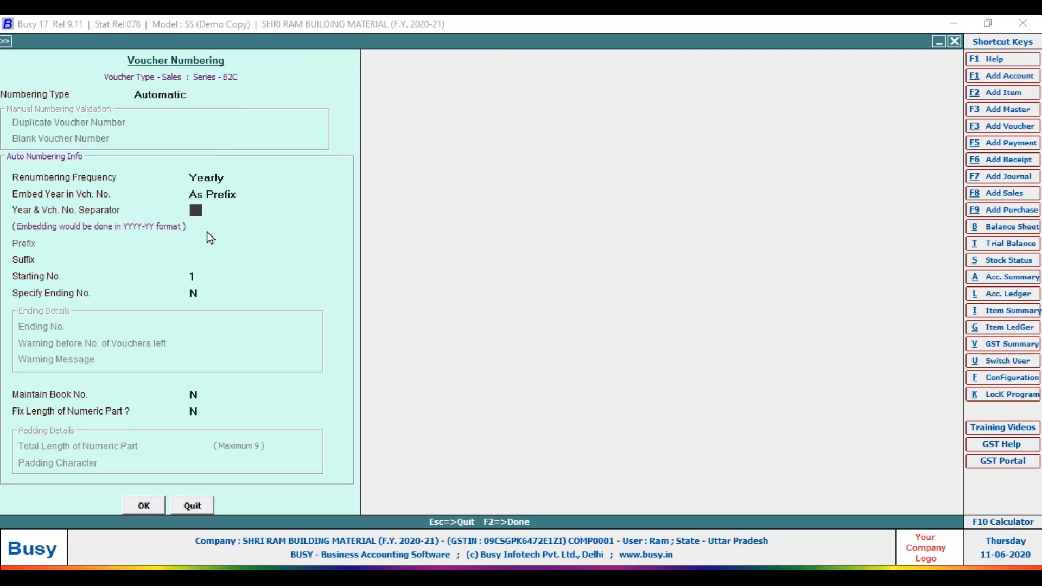
{"action": "type", "text": "-"}
{"action": "key", "text": "Return"}
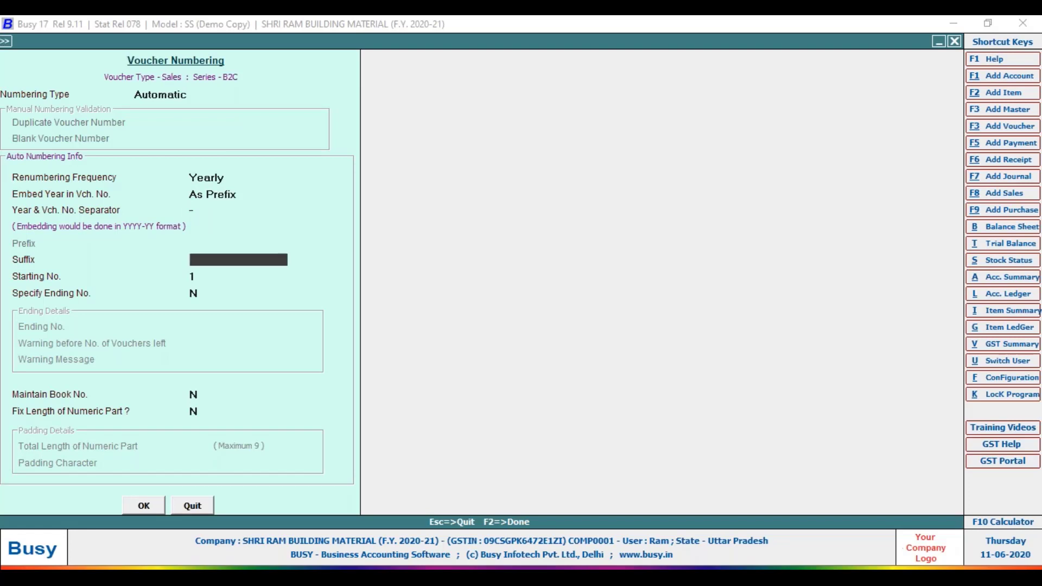
{"action": "key", "text": "Up"}
{"action": "key", "text": "Up"}
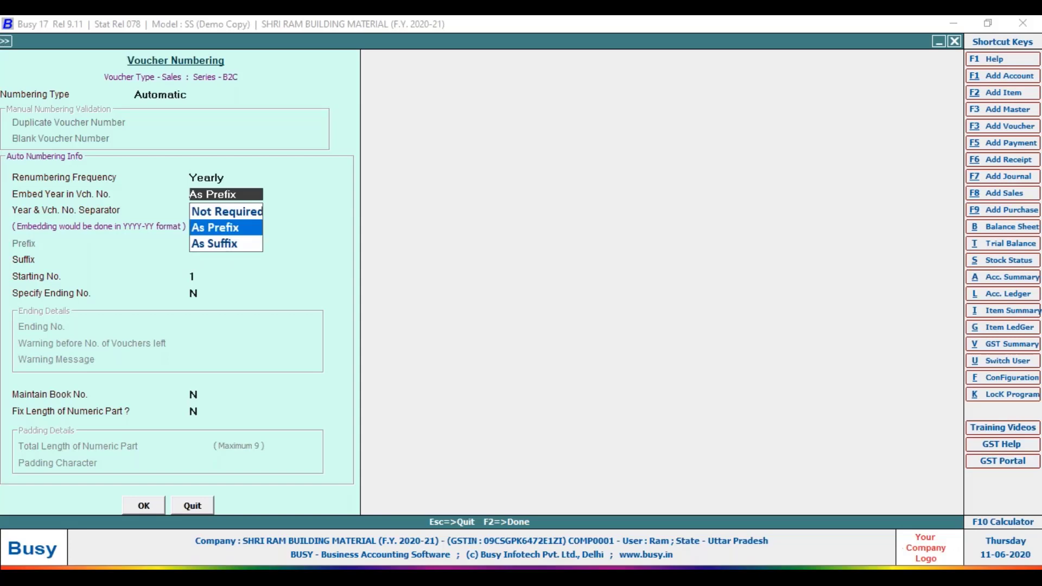
{"action": "key", "text": "Down"}
{"action": "key", "text": "Return"}
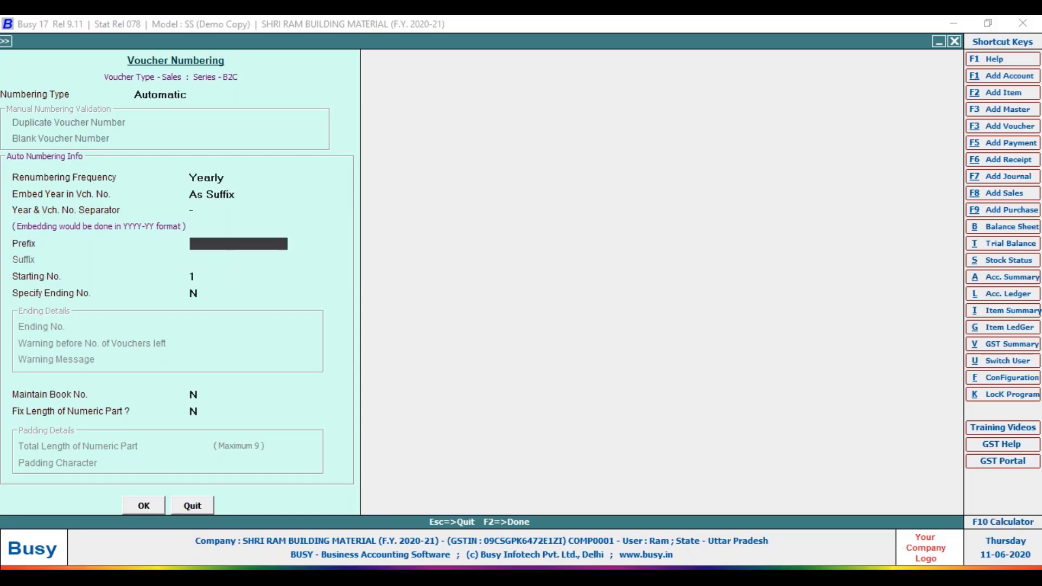
Set prefix B2C-, starting number 1 and a fixed 4-digit length, then save and answer the renumbering prompt.
{"action": "type", "text": "b@"}
{"action": "key", "text": "BackSpace"}
{"action": "key", "text": "BackSpace"}
{"action": "type", "text": "B2C-"}
{"action": "key", "text": "Return"}
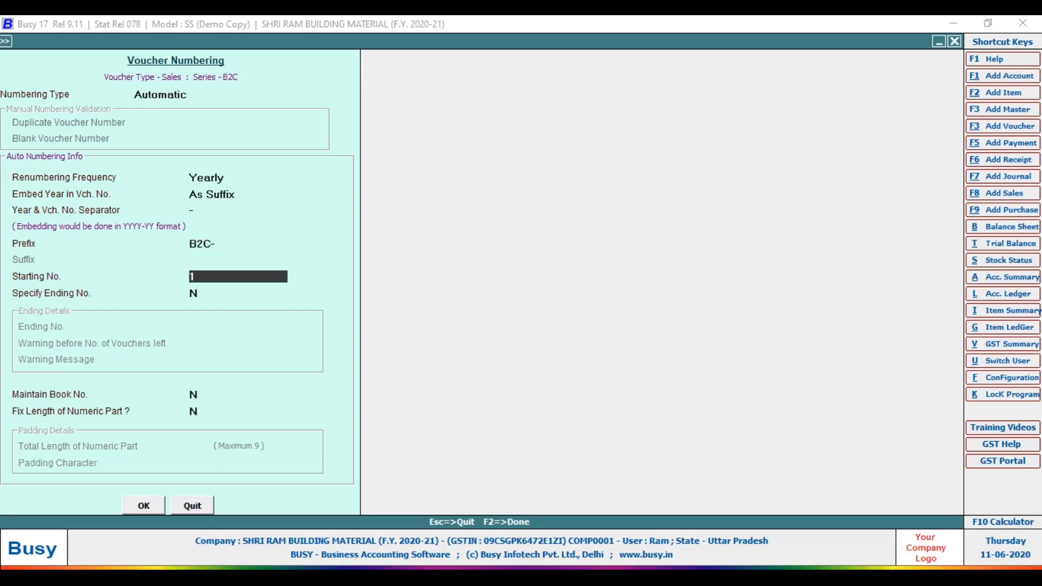
{"action": "key", "text": "Return"}
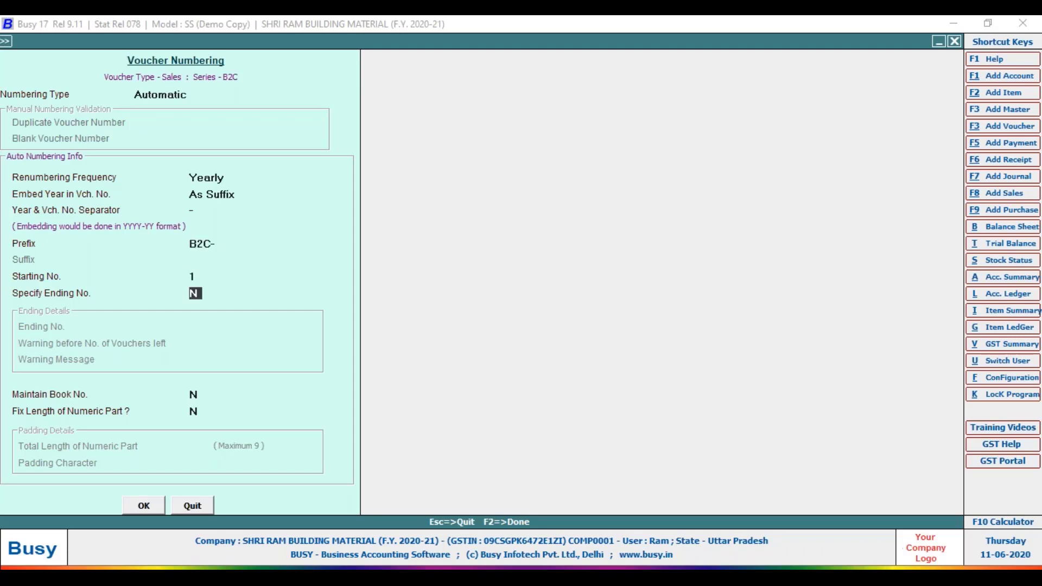
{"action": "key", "text": "Return"}
{"action": "key", "text": "Return"}
{"action": "type", "text": "y"}
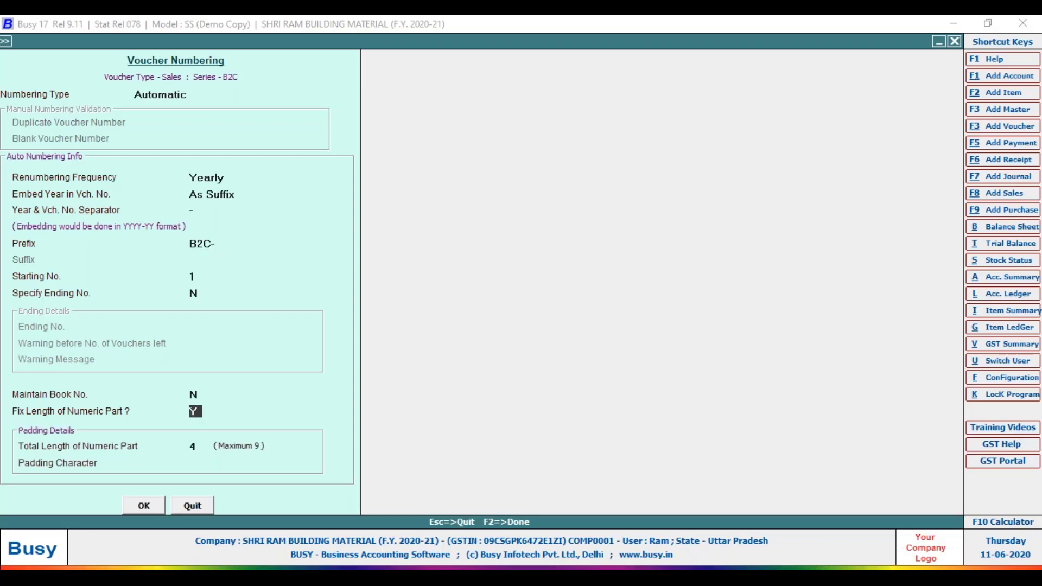
{"action": "key", "text": "Return"}
{"action": "key", "text": "Return"}
{"action": "key", "text": "Return"}
{"action": "key", "text": "Tab"}
{"action": "key", "text": "Return"}
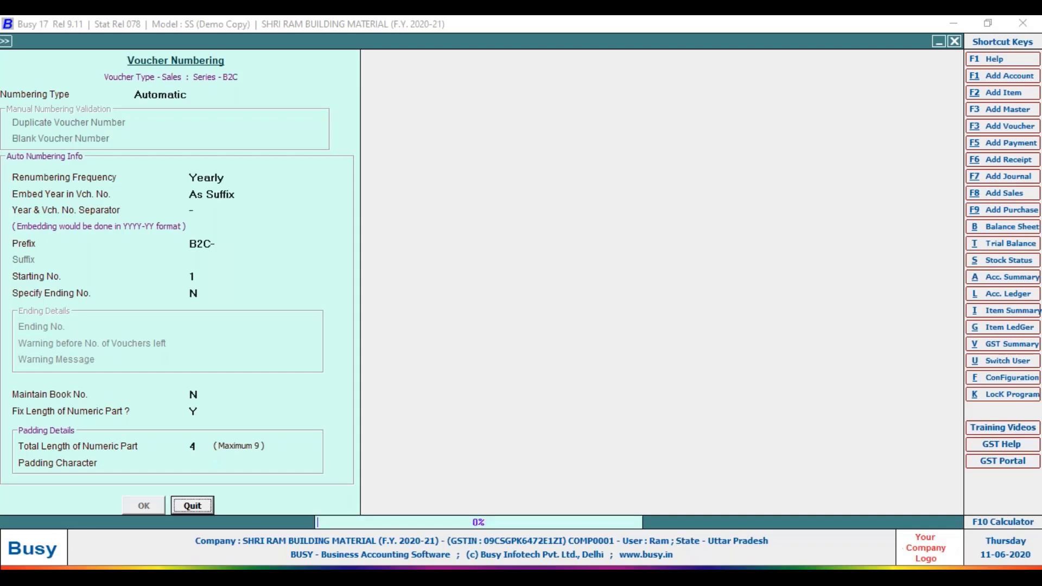
{"action": "key", "text": "Return"}
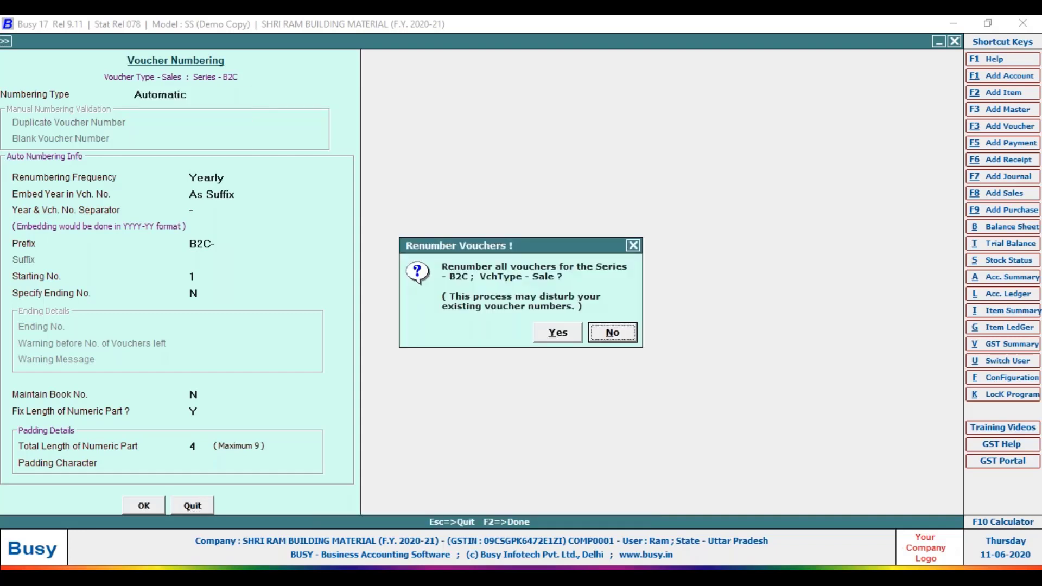
{"action": "key", "text": "Return"}
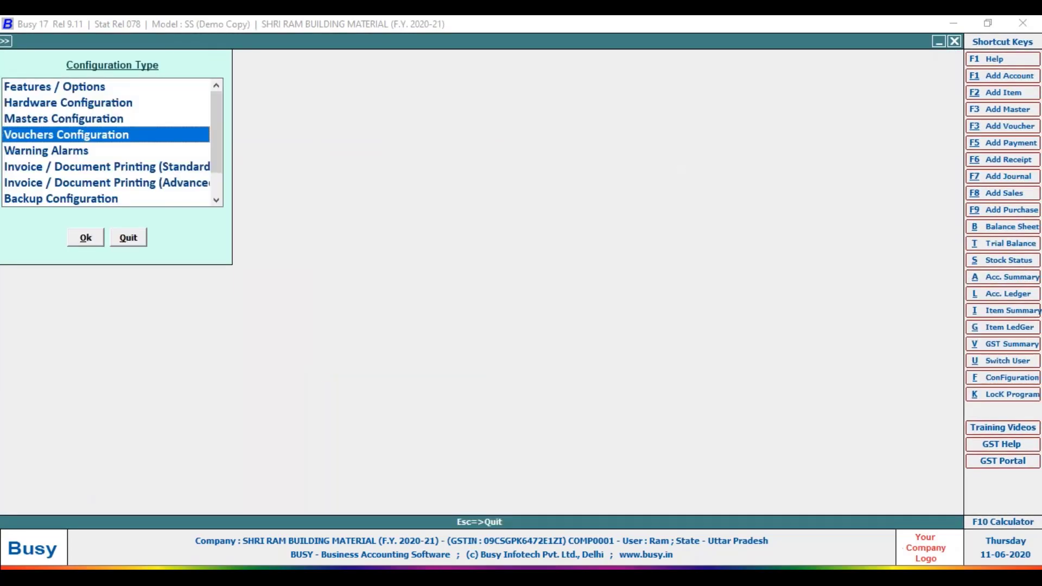
Start a new sales voucher and accept B2B as its series.
{"action": "key", "text": "Escape"}
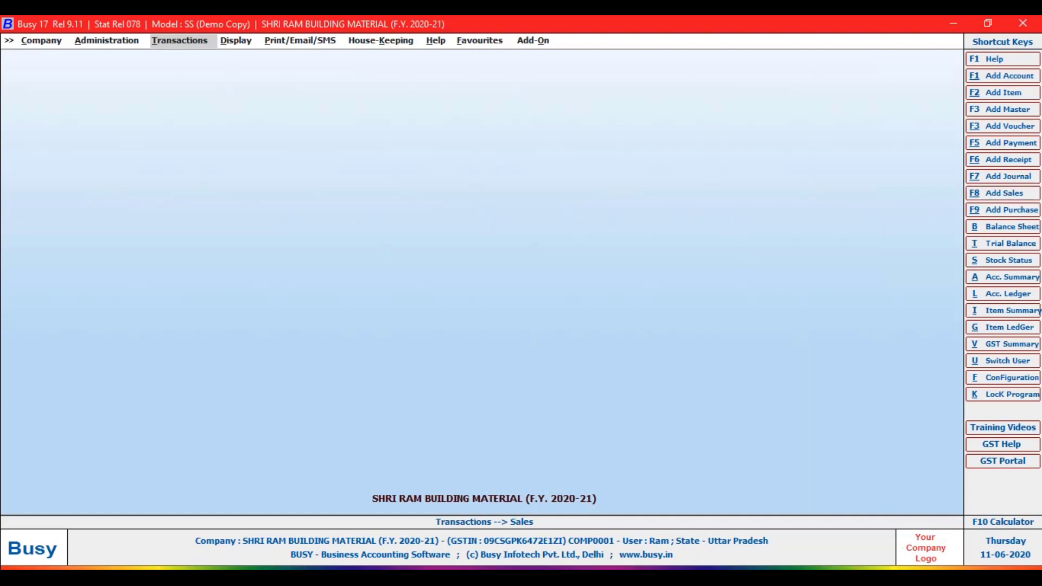
{"action": "left_click", "coordinate": [1003, 193]}
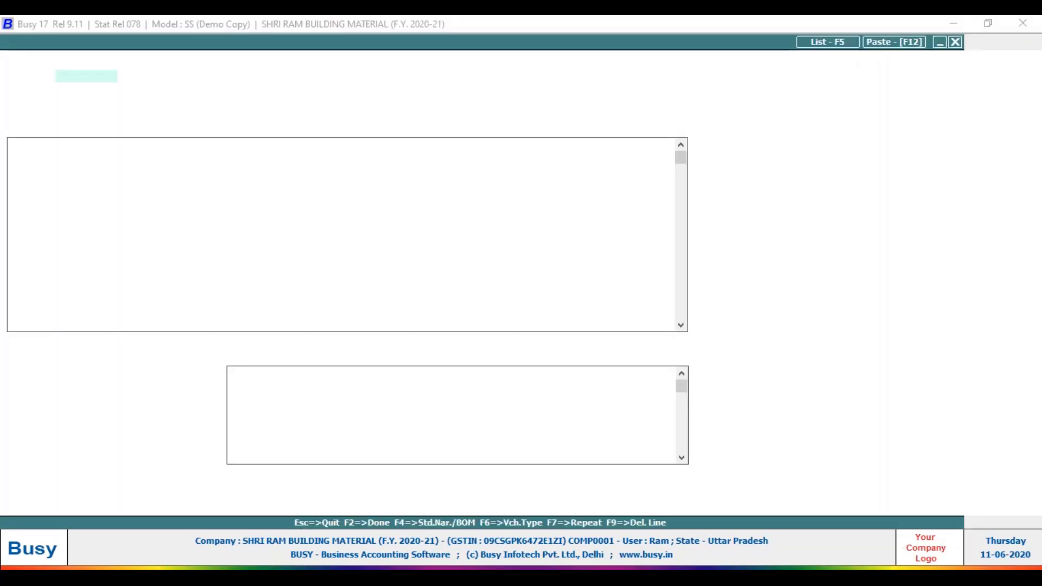
{"action": "key", "text": "Return"}
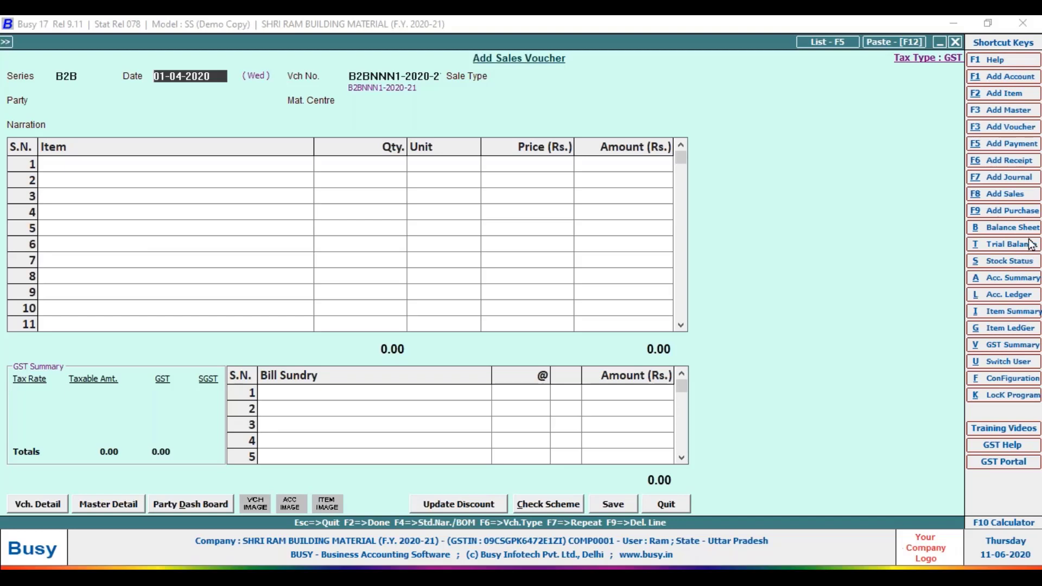
{"action": "left_click", "coordinate": [919, 282]}
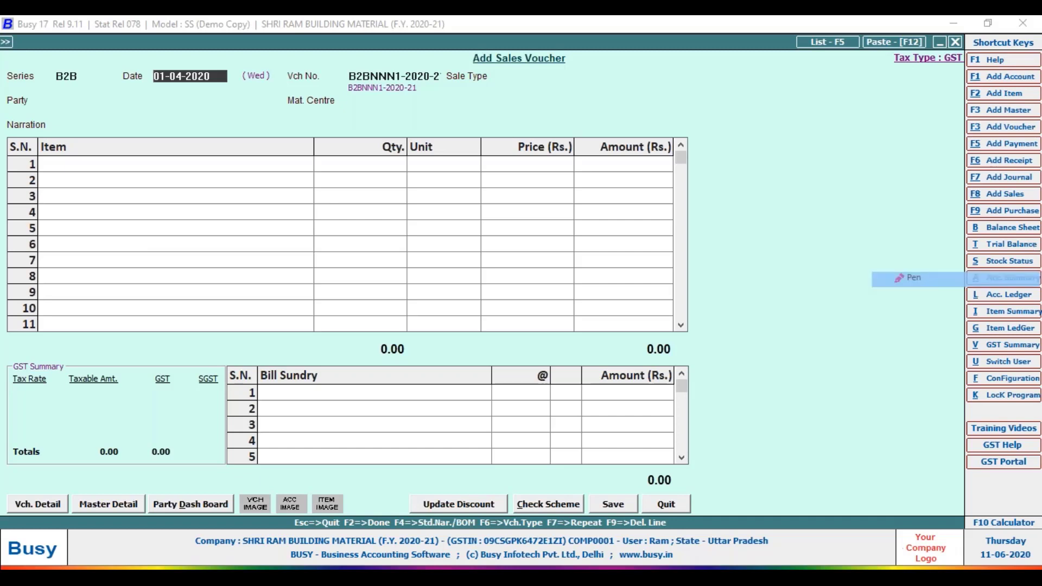
{"action": "mouse_move", "coordinate": [826, 159]}
{"action": "left_mouse_down"}
{"action": "mouse_move", "coordinate": [828, 189]}
{"action": "mouse_move", "coordinate": [850, 176]}
{"action": "left_mouse_up"}
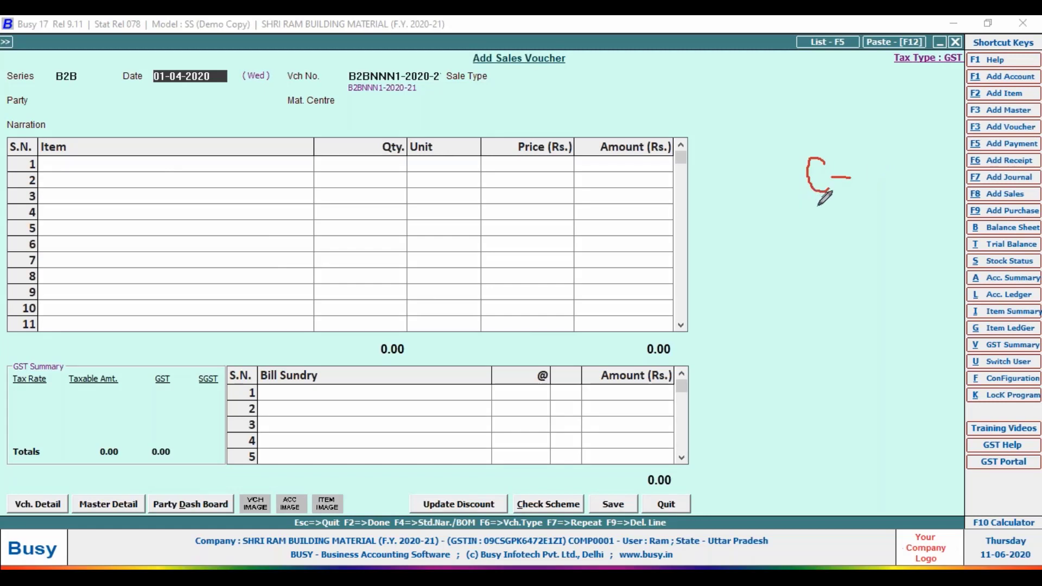
{"action": "left_click_drag", "start_coordinate": [818, 199], "coordinate": [777, 247]}
{"action": "left_click_drag", "start_coordinate": [792, 260], "coordinate": [814, 255]}
Switch the voucher series to B2C and choose sale type L/GST-18%.
{"action": "key", "text": "Return"}
{"action": "type", "text": "L"}
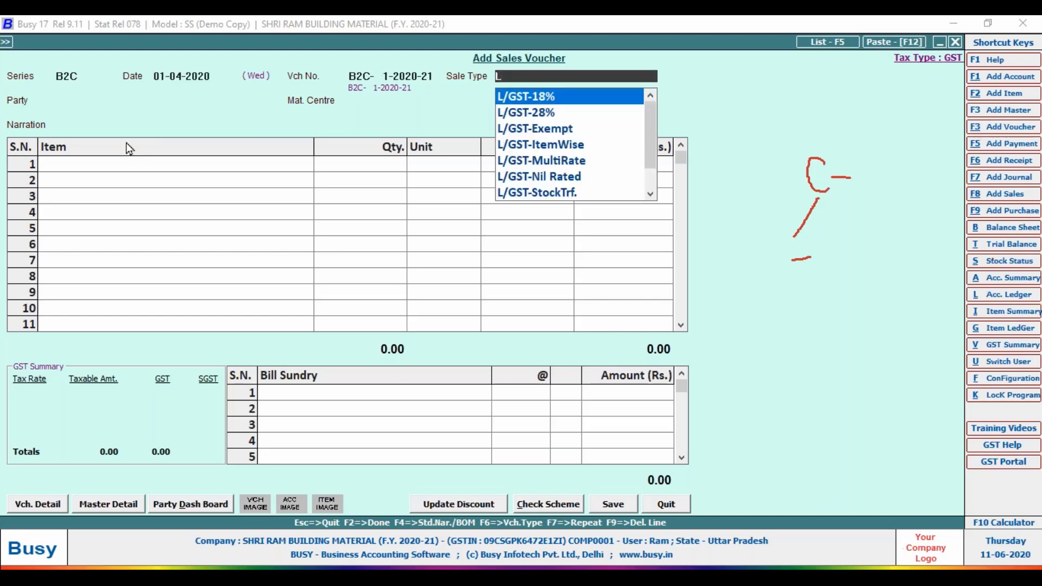
{"action": "key", "text": "Down"}
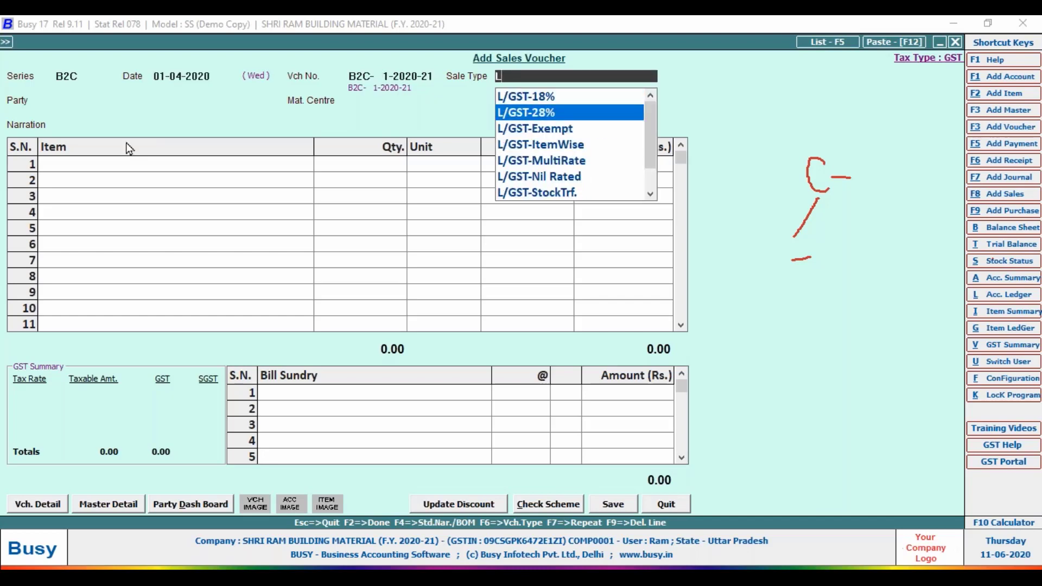
{"action": "key", "text": "Up"}
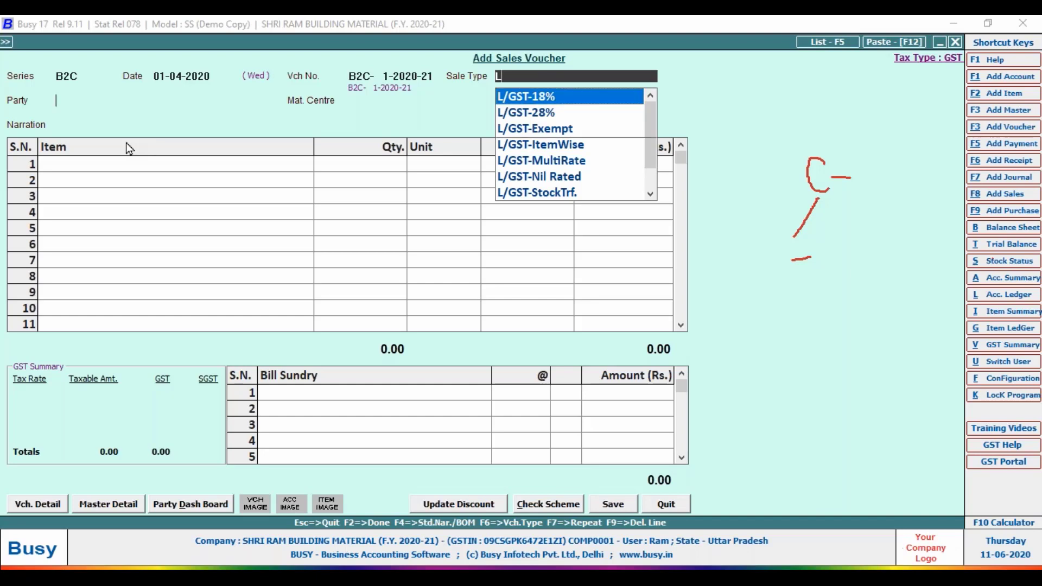
{"action": "key", "text": "Return"}
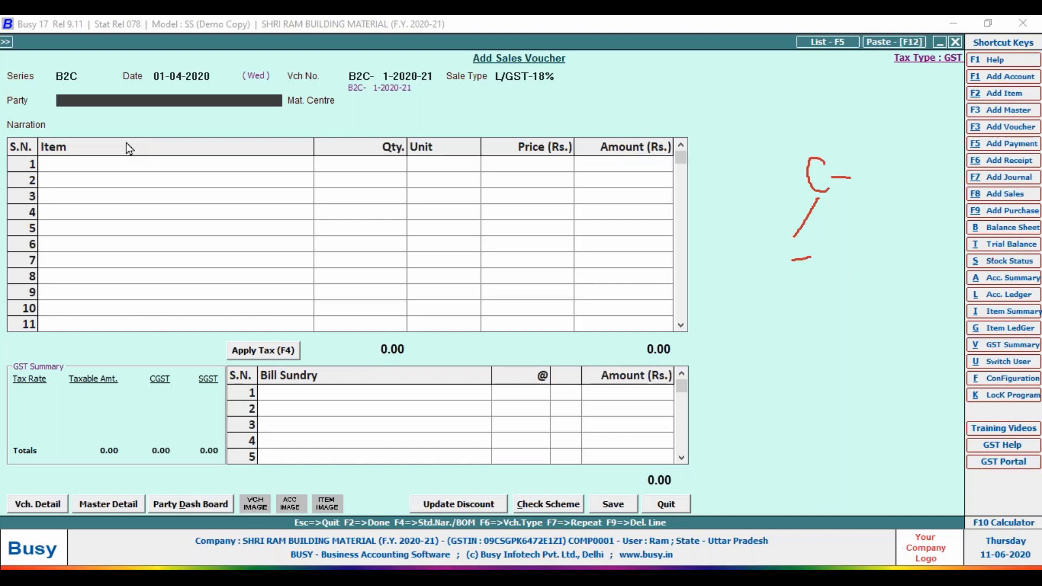
Set the party to Cash and the material centre to Main Store.
{"action": "type", "text": "CAS"}
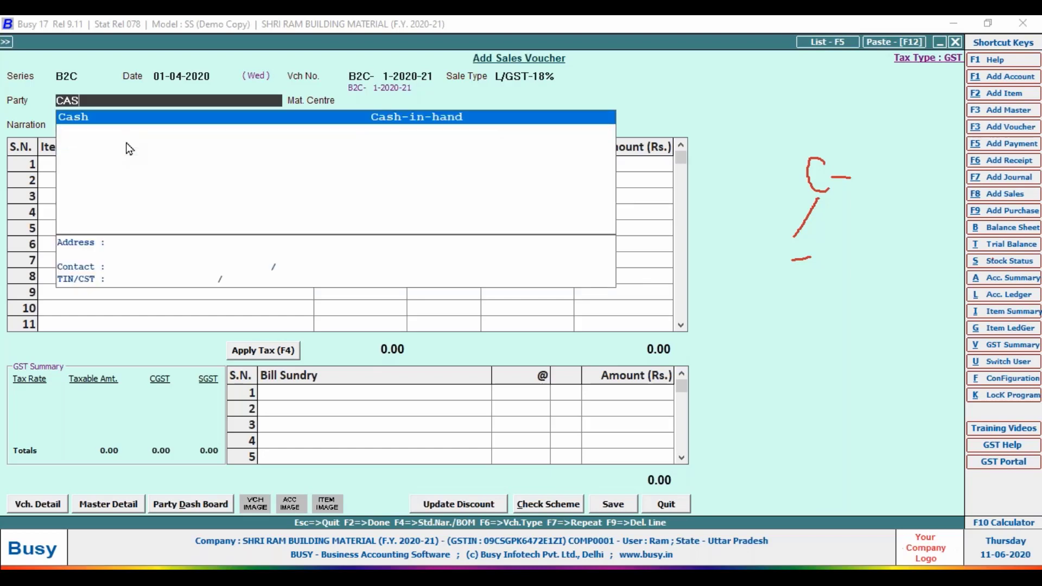
{"action": "key", "text": "Return"}
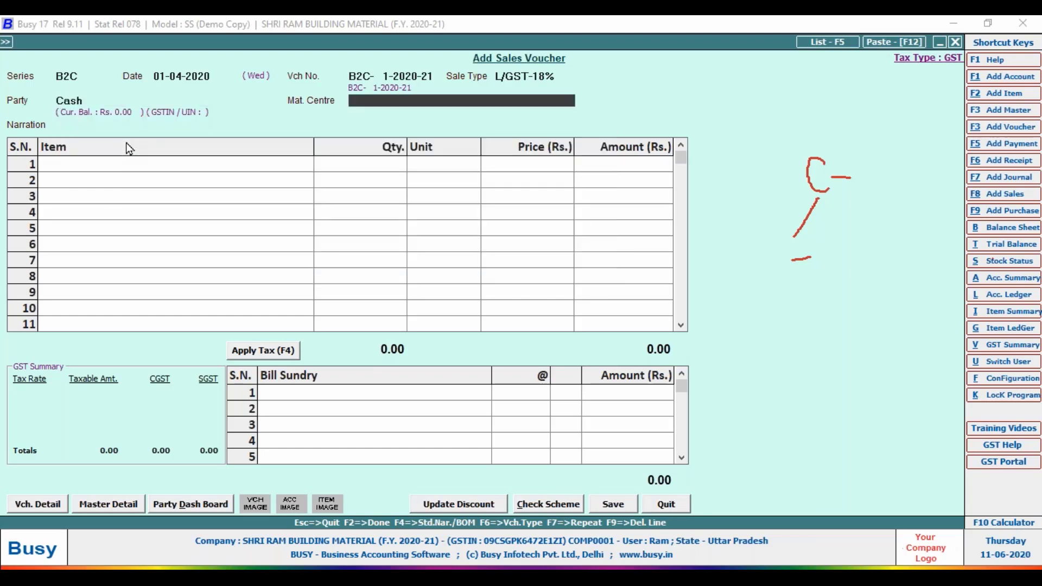
{"action": "key", "text": "space"}
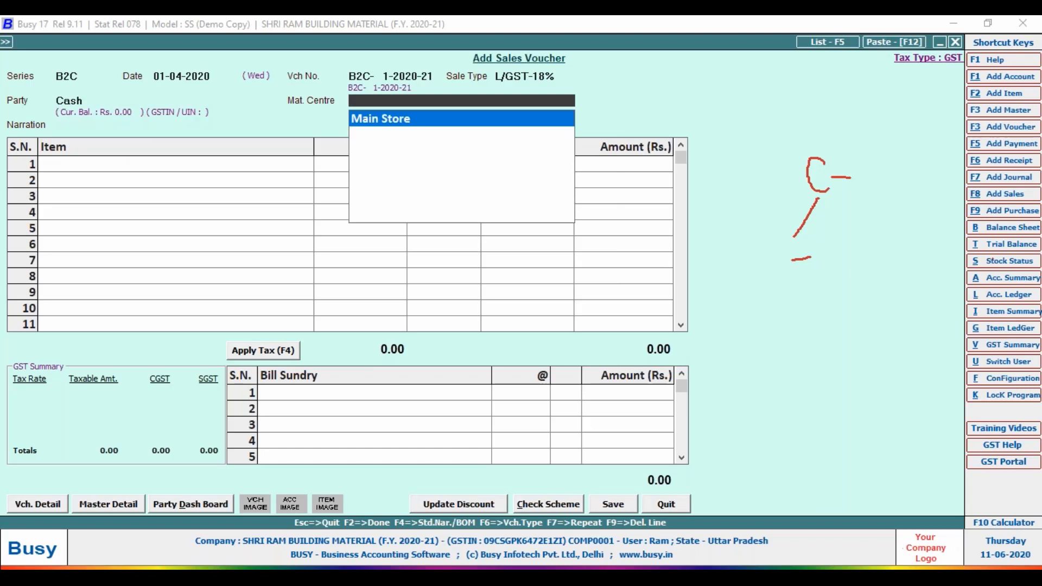
{"action": "key", "text": "Return"}
{"action": "key", "text": "Return"}
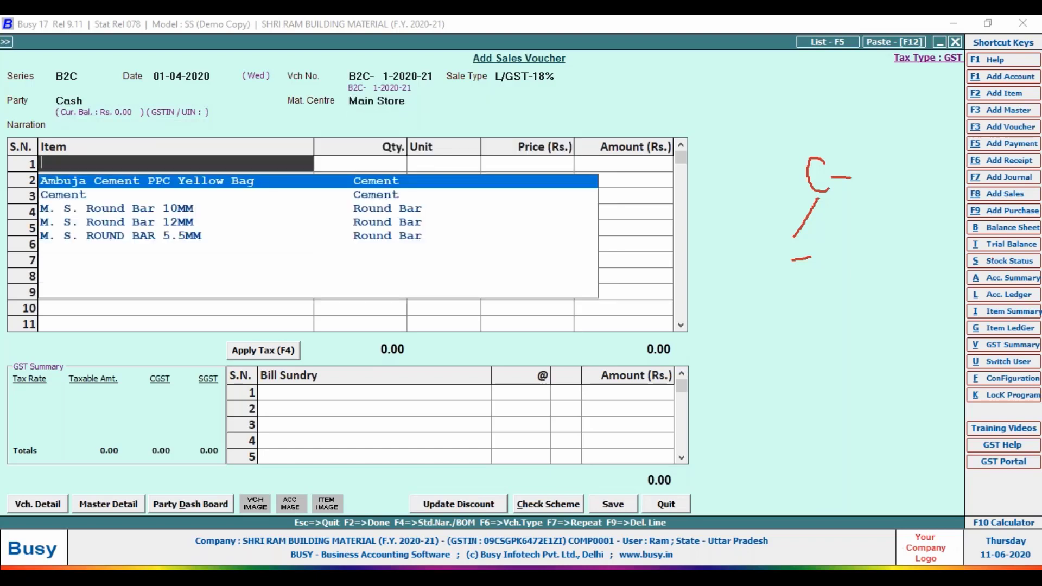
Enter M. S. Round Bar 10MM in row 1 with quantity 1,000 Kgs at price 40.
{"action": "key", "text": "Down"}
{"action": "key", "text": "Down"}
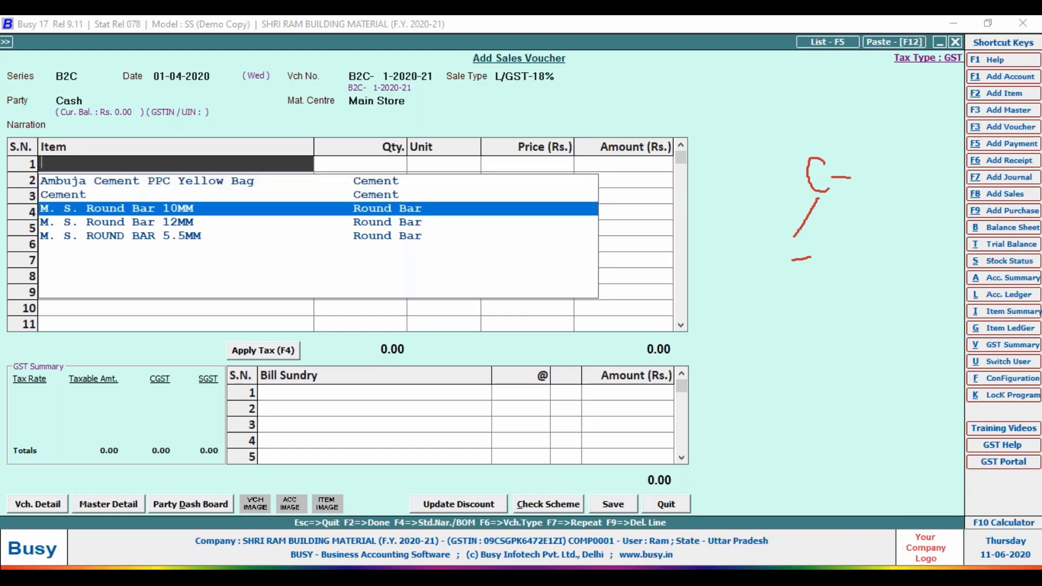
{"action": "key", "text": "Down"}
{"action": "key", "text": "Down"}
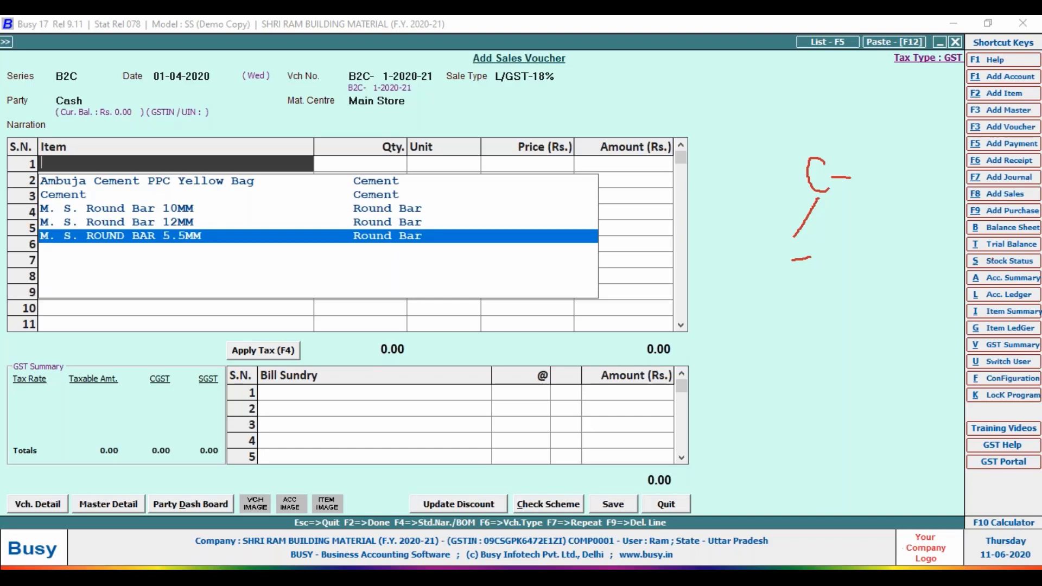
{"action": "key", "text": "Up"}
{"action": "key", "text": "Up"}
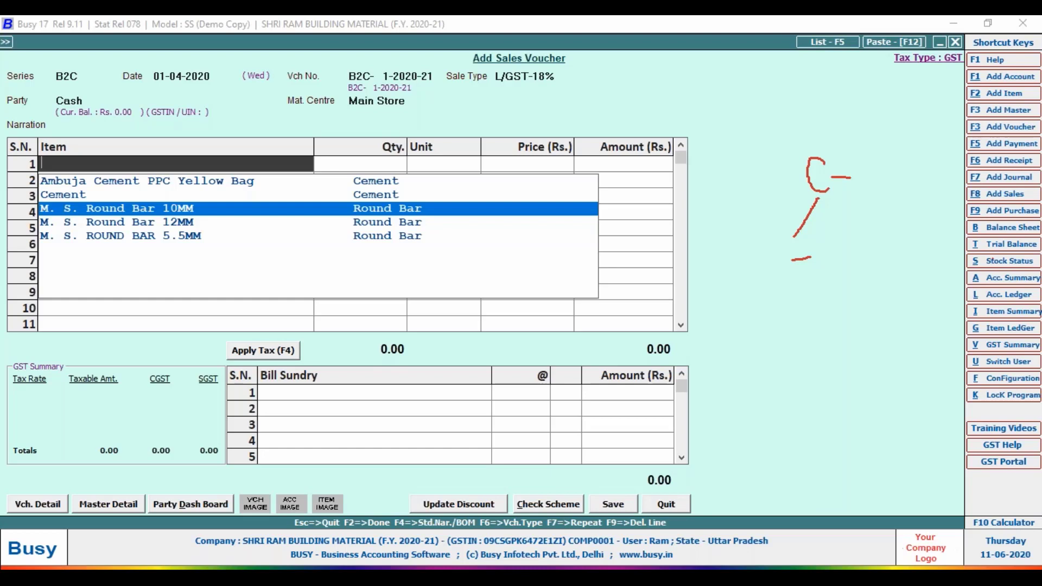
{"action": "key", "text": "Return"}
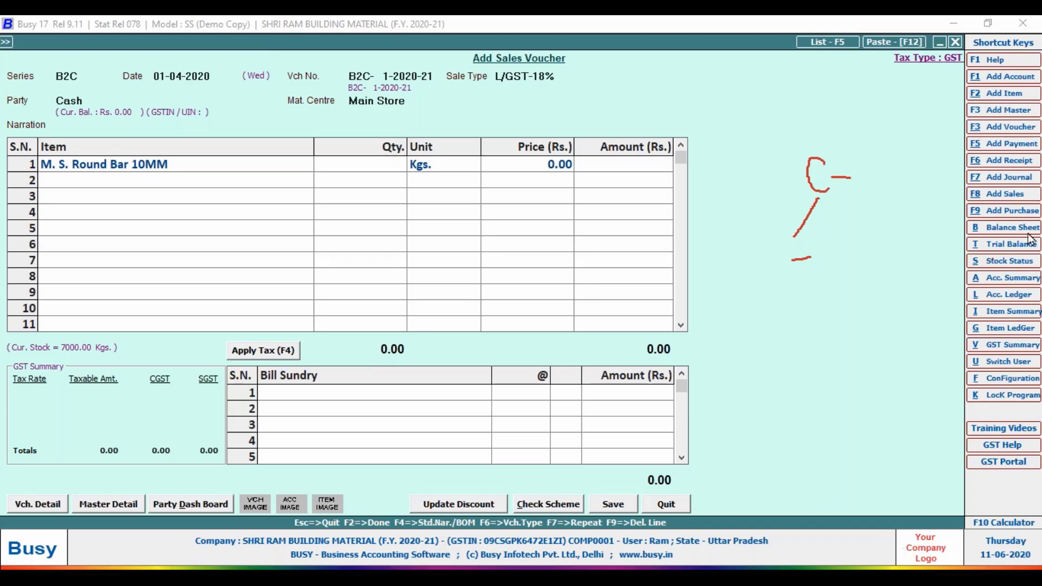
{"action": "left_click_drag", "start_coordinate": [22, 300], "coordinate": [16, 370]}
{"action": "left_click_drag", "start_coordinate": [146, 98], "coordinate": [198, 97]}
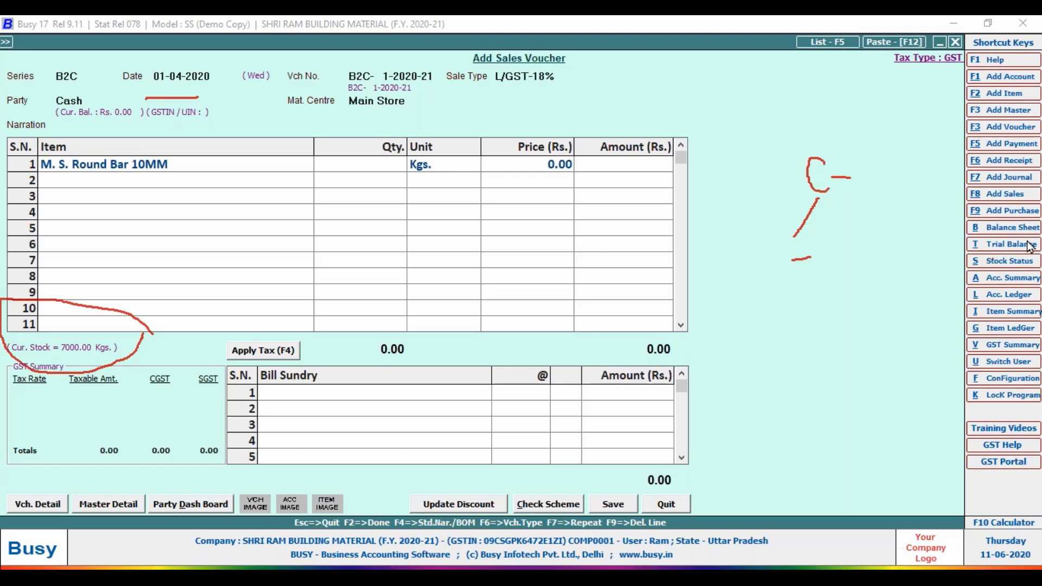
{"action": "type", "text": "1000"}
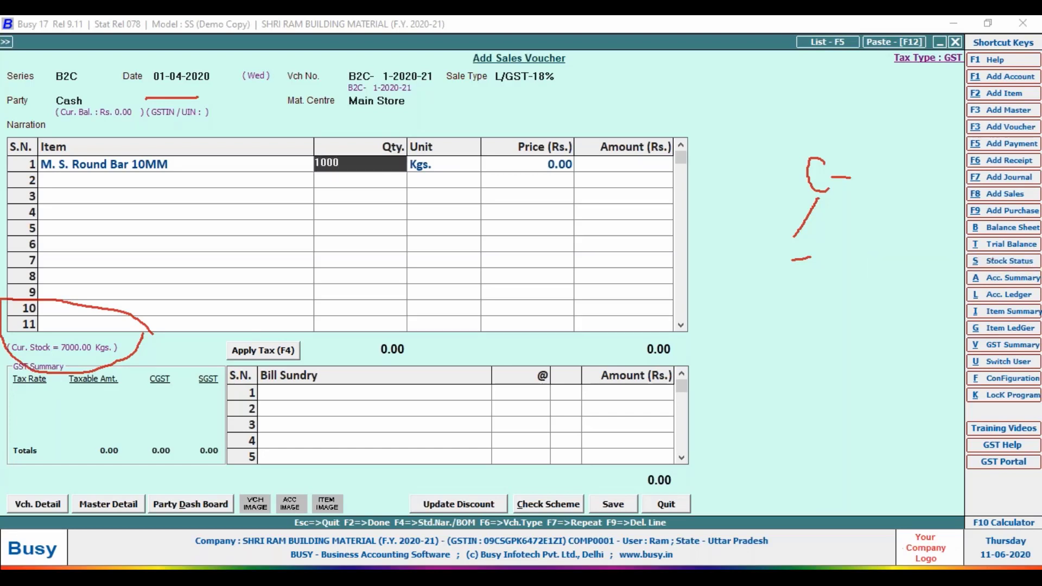
{"action": "key", "text": "Return"}
{"action": "key", "text": "Return"}
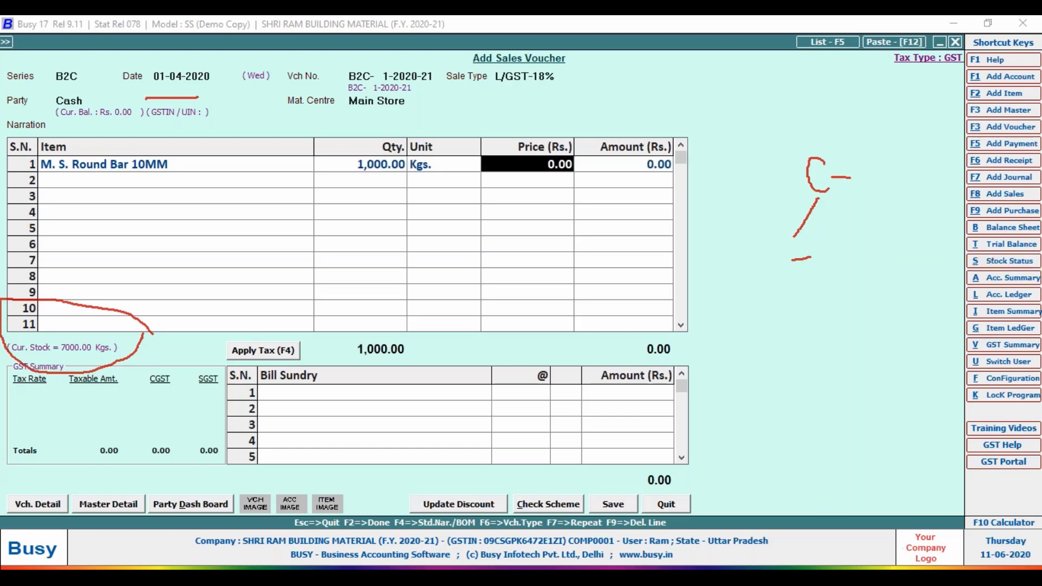
{"action": "type", "text": "40"}
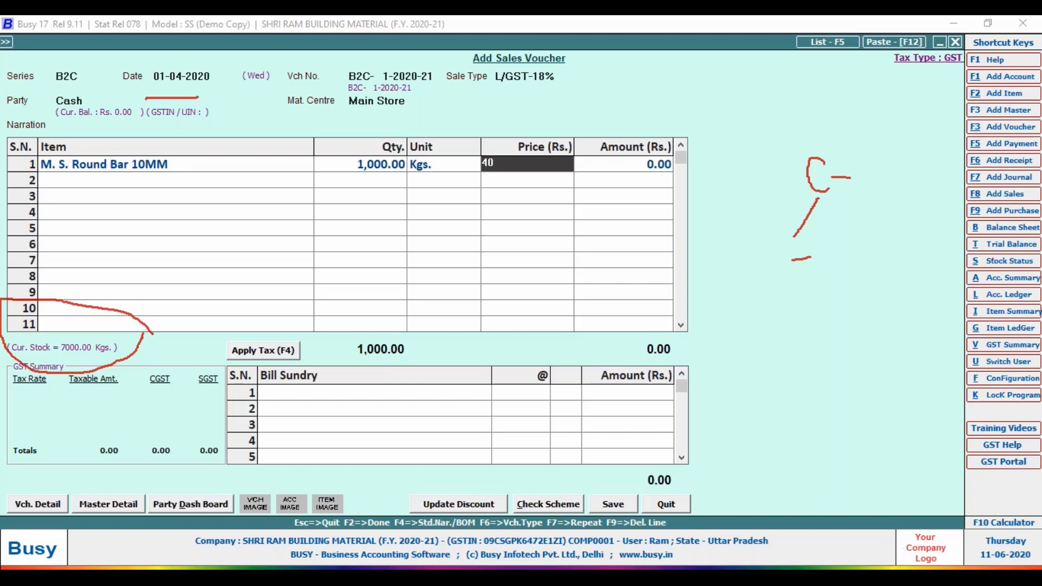
{"action": "key", "text": "Return"}
{"action": "key", "text": "Return"}
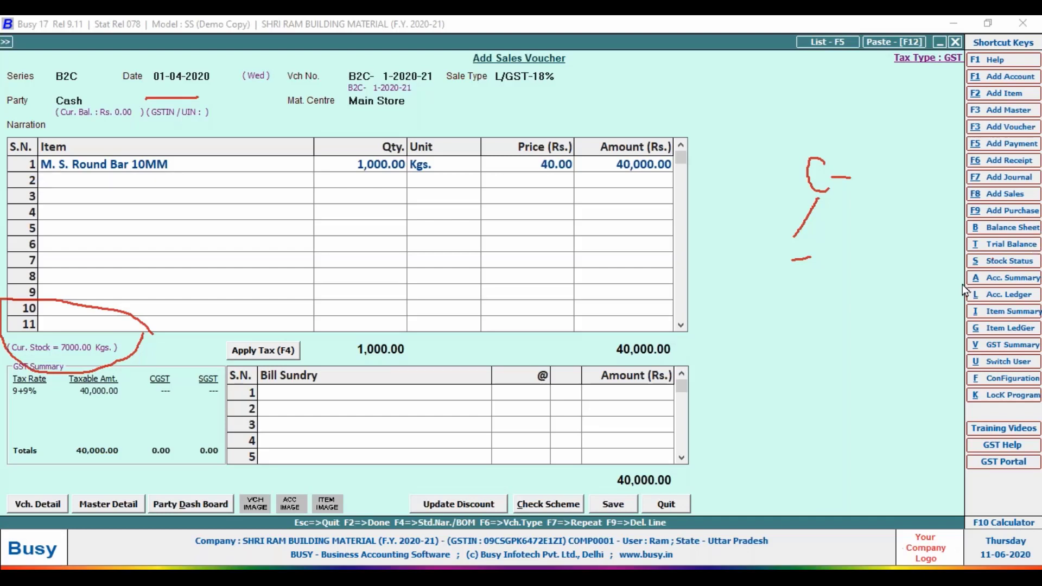
Apply CGST and SGST at 9% each with F4, giving a voucher total of 47,200.00.
{"action": "left_click_drag", "start_coordinate": [163, 365], "coordinate": [177, 405]}
{"action": "mouse_move", "coordinate": [194, 402]}
{"action": "left_mouse_down"}
{"action": "mouse_move", "coordinate": [196, 369]}
{"action": "mouse_move", "coordinate": [217, 365]}
{"action": "mouse_move", "coordinate": [221, 382]}
{"action": "mouse_move", "coordinate": [194, 404]}
{"action": "left_mouse_up"}
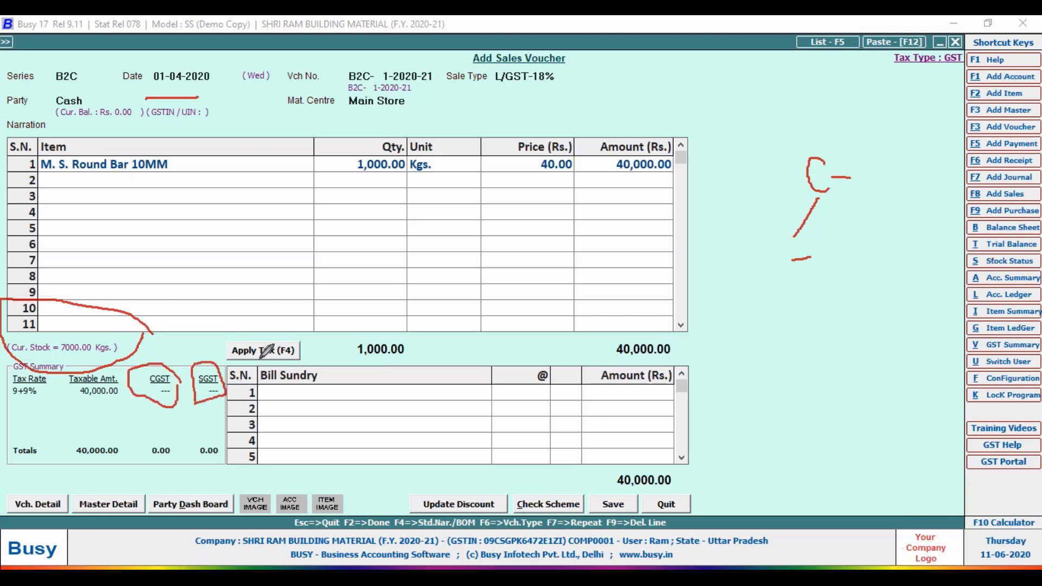
{"action": "mouse_move", "coordinate": [302, 333]}
{"action": "left_mouse_down"}
{"action": "mouse_move", "coordinate": [255, 309]}
{"action": "mouse_move", "coordinate": [226, 341]}
{"action": "mouse_move", "coordinate": [223, 368]}
{"action": "mouse_move", "coordinate": [302, 355]}
{"action": "mouse_move", "coordinate": [302, 332]}
{"action": "left_mouse_up"}
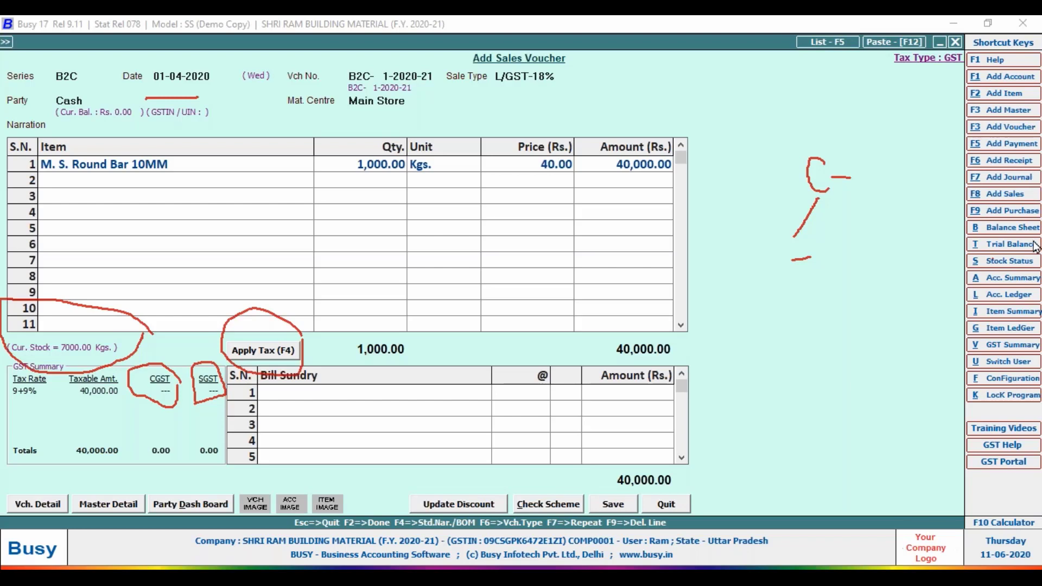
{"action": "key", "text": "F4"}
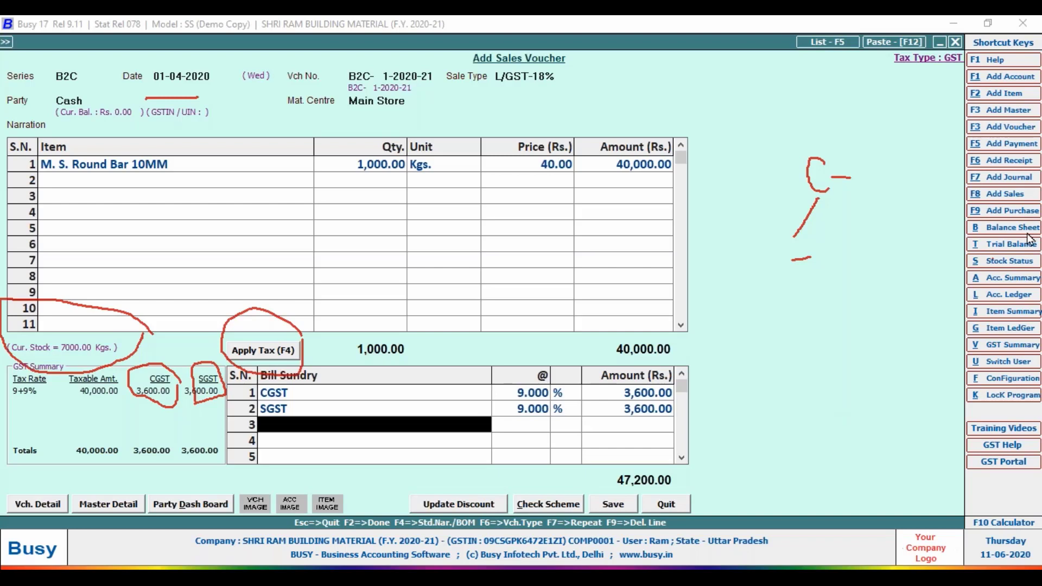
{"action": "key", "text": "Return"}
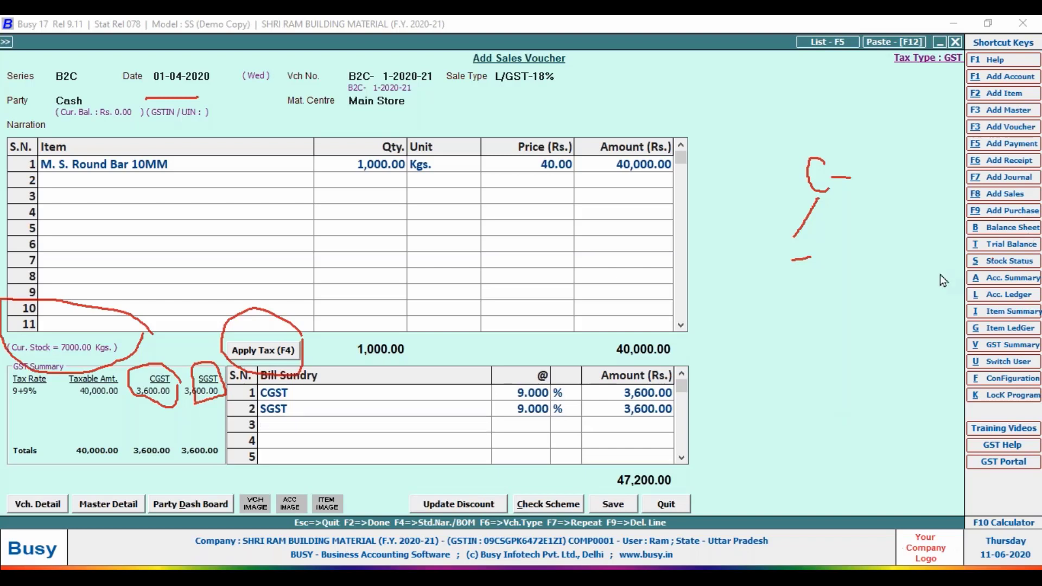
{"action": "left_click_drag", "start_coordinate": [679, 459], "coordinate": [687, 471]}
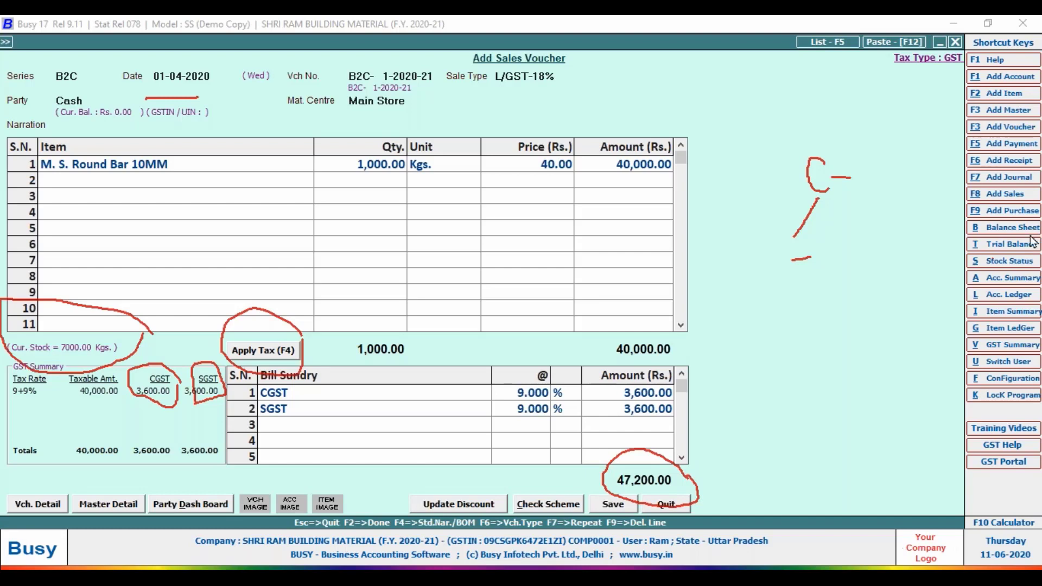
Save the voucher, accept the voucher number warning, and agree to print the STANDARD invoice.
{"action": "left_click", "coordinate": [613, 504]}
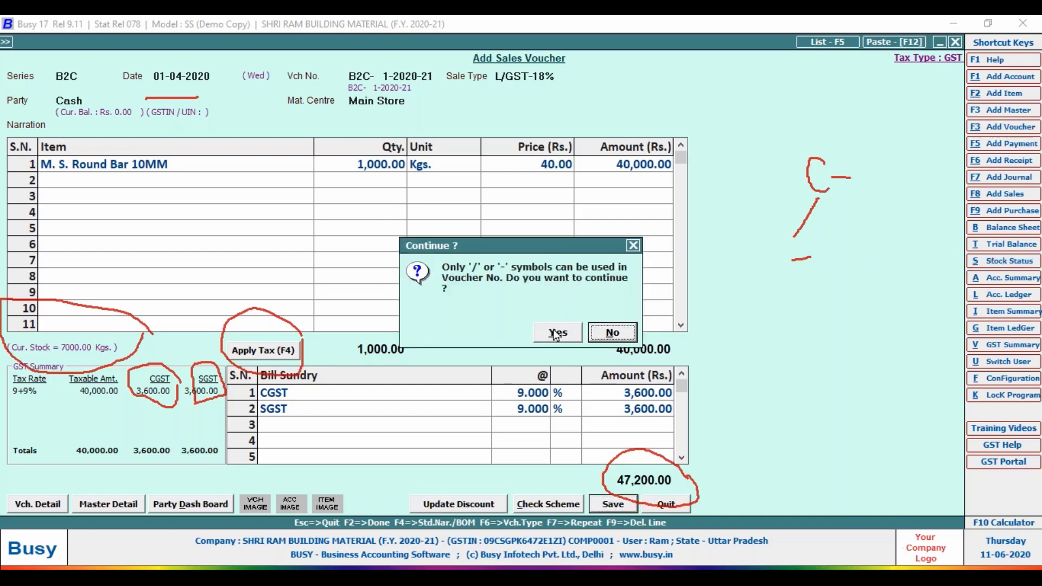
{"action": "left_click", "coordinate": [557, 332]}
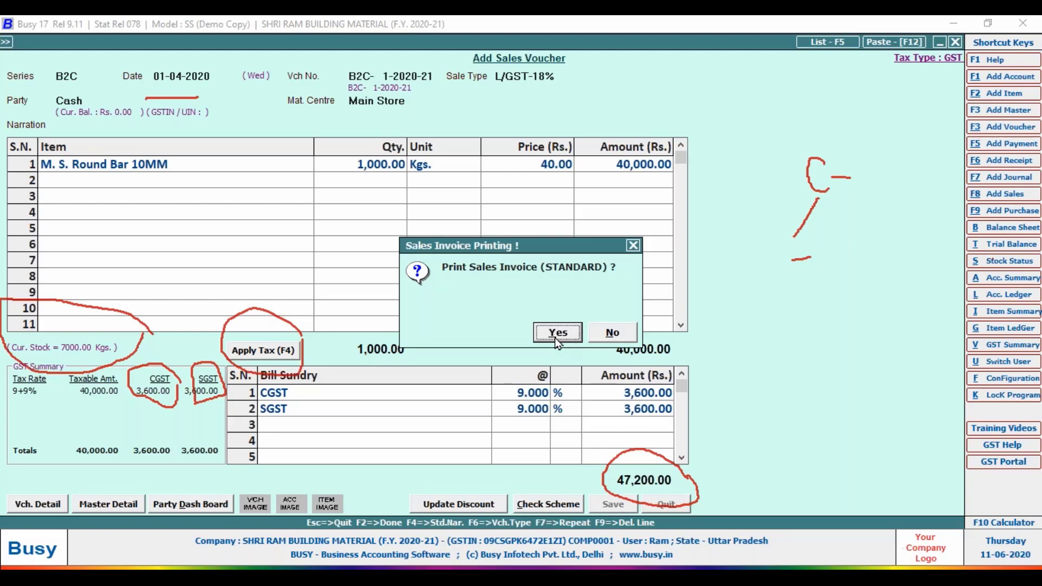
{"action": "left_click", "coordinate": [554, 338]}
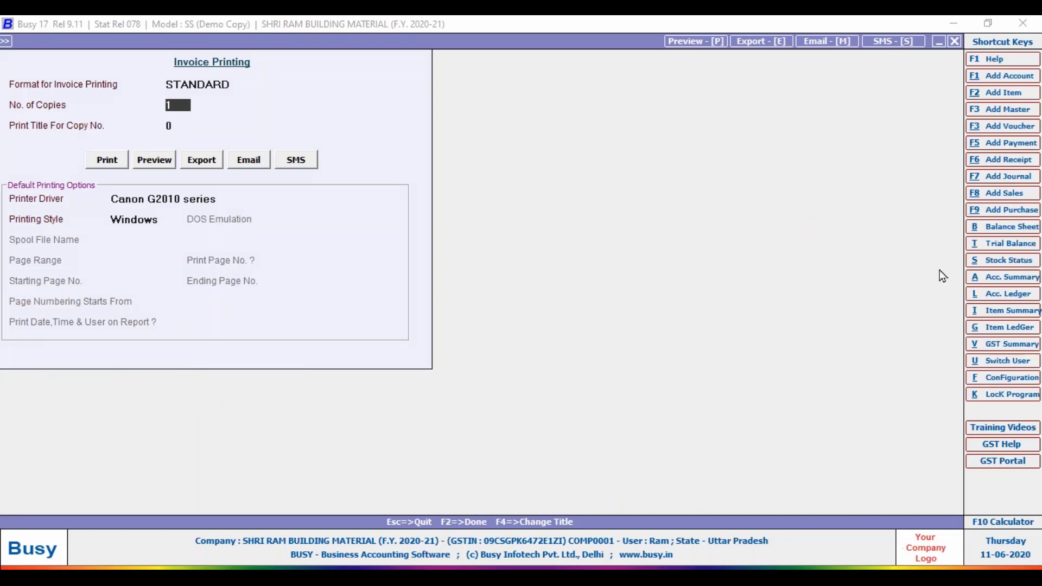
{"action": "mouse_move", "coordinate": [188, 93]}
{"action": "left_mouse_down"}
{"action": "mouse_move", "coordinate": [196, 104]}
{"action": "mouse_move", "coordinate": [195, 96]}
{"action": "left_mouse_up"}
{"action": "left_click", "coordinate": [155, 162]}
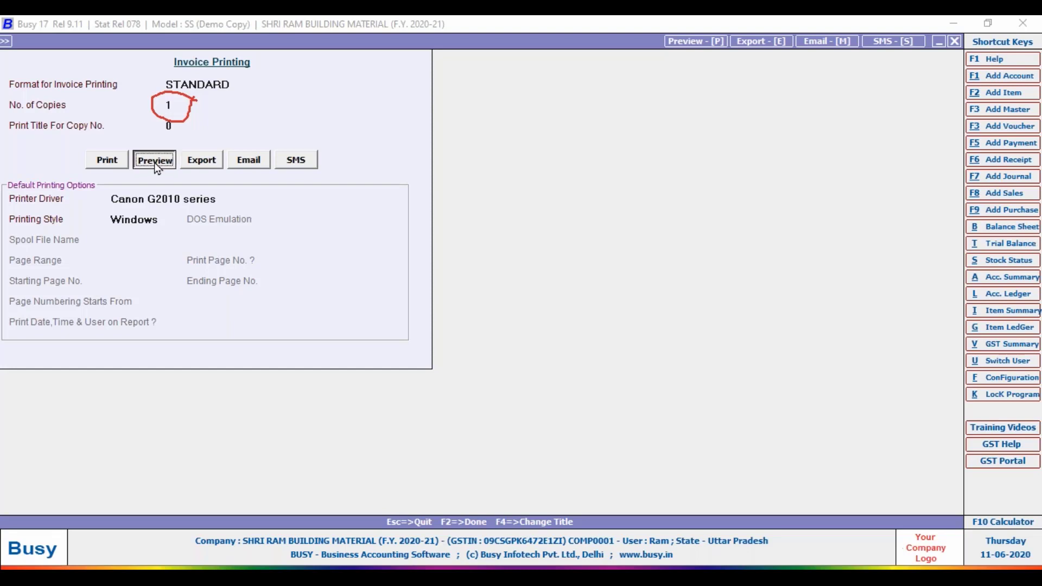
Agree to configure the standard invoice format and save it to open the print preview.
{"action": "left_click", "coordinate": [565, 333]}
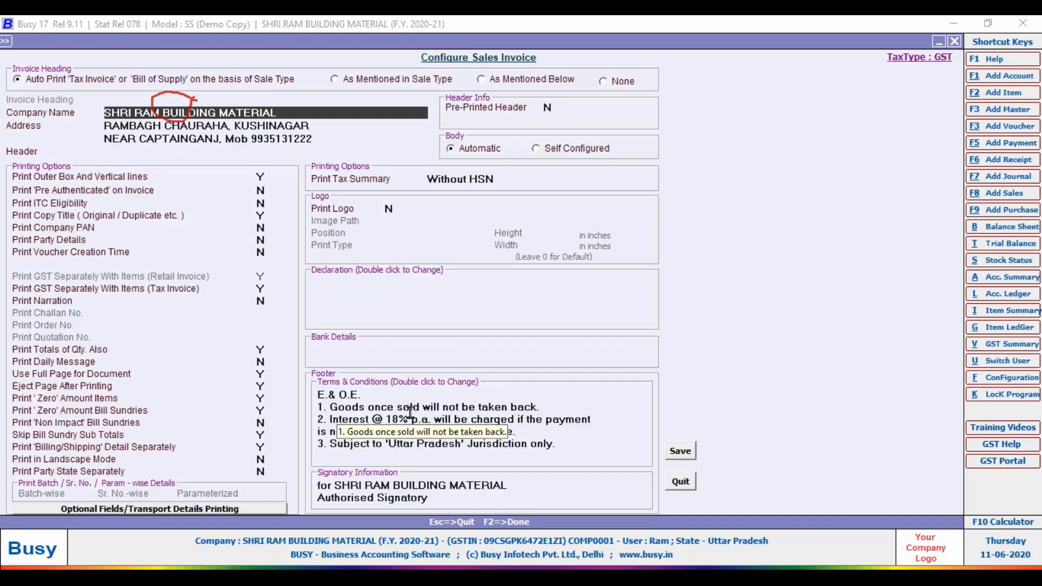
{"action": "left_click", "coordinate": [685, 459]}
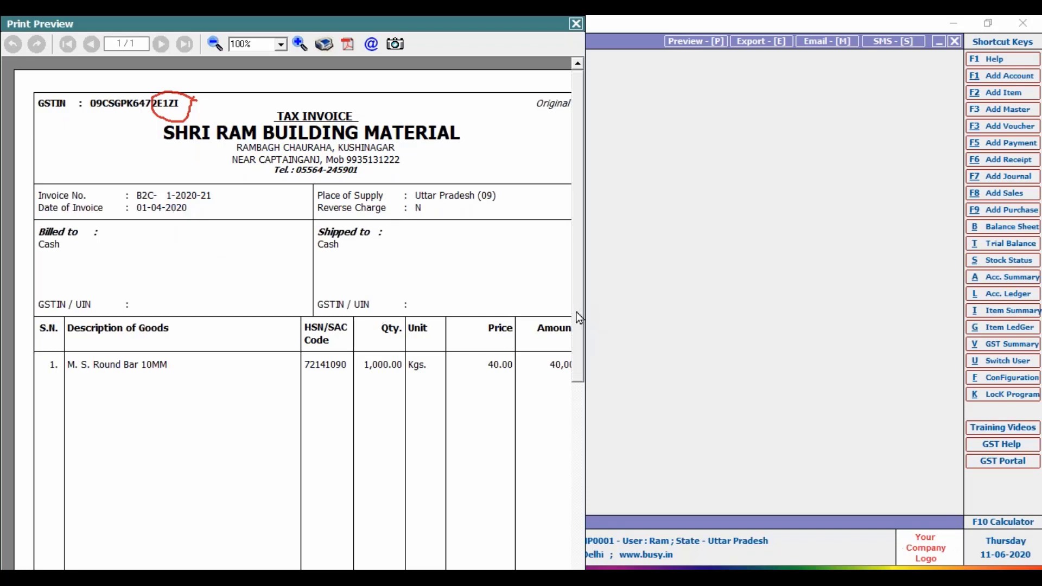
Scroll through the tax invoice preview and zoom in to inspect it.
{"action": "left_click_drag", "start_coordinate": [578, 318], "coordinate": [576, 381]}
{"action": "scroll", "coordinate": [577, 381], "scroll_direction": "down", "scroll_amount": 3}
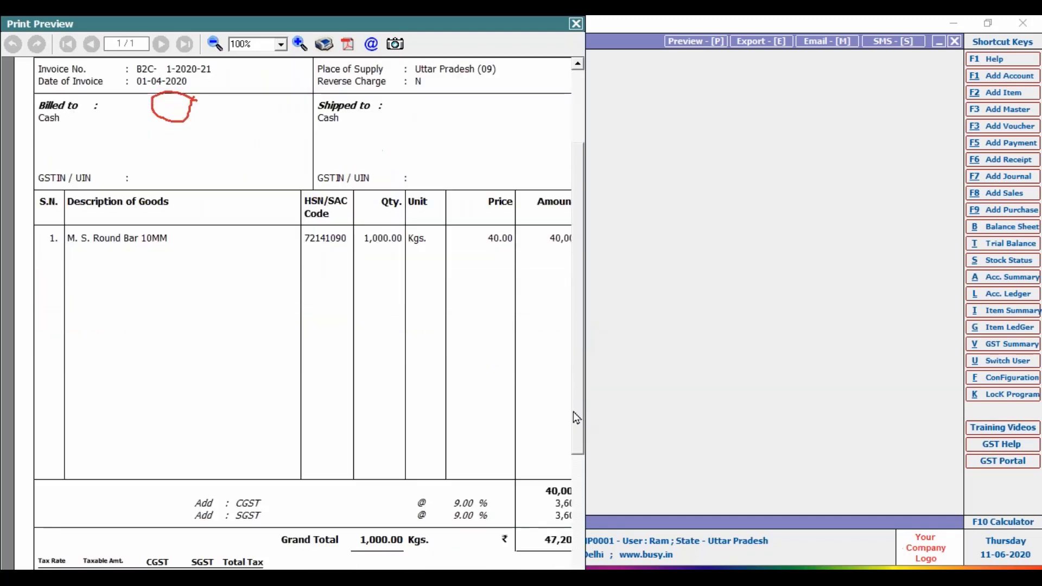
{"action": "scroll", "coordinate": [577, 465], "scroll_direction": "down", "scroll_amount": 5}
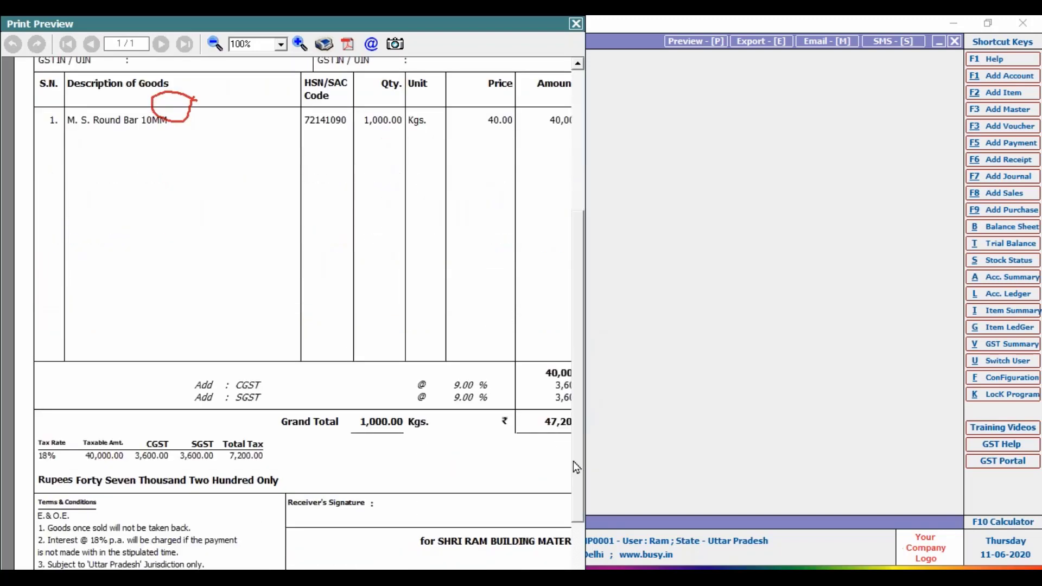
{"action": "scroll", "coordinate": [573, 472], "scroll_direction": "up", "scroll_amount": 9}
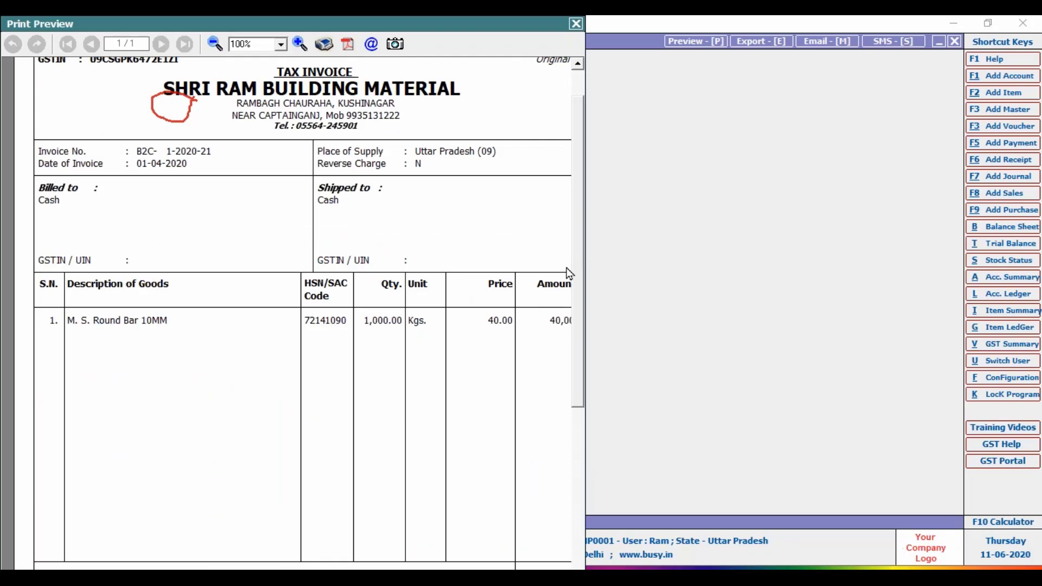
{"action": "scroll", "coordinate": [569, 273], "scroll_direction": "up", "scroll_amount": 1}
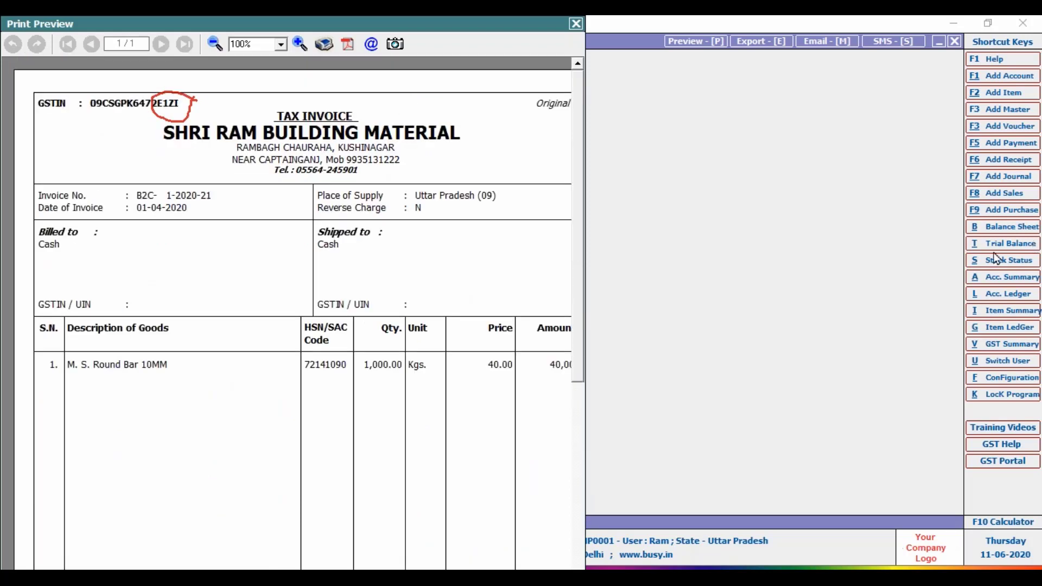
{"action": "mouse_move", "coordinate": [326, 27]}
{"action": "left_mouse_down"}
{"action": "mouse_move", "coordinate": [324, 59]}
{"action": "mouse_move", "coordinate": [337, 34]}
{"action": "left_mouse_up"}
{"action": "mouse_move", "coordinate": [289, 49]}
{"action": "left_mouse_down"}
{"action": "mouse_move", "coordinate": [301, 65]}
{"action": "mouse_move", "coordinate": [313, 49]}
{"action": "left_mouse_up"}
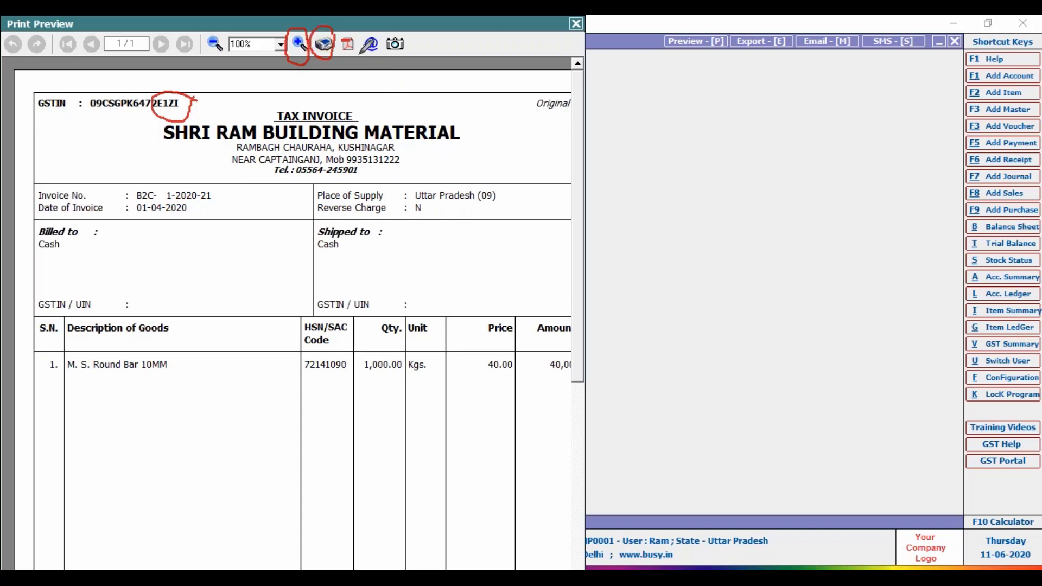
{"action": "mouse_move", "coordinate": [359, 54]}
{"action": "left_mouse_down"}
{"action": "mouse_move", "coordinate": [350, 28]}
{"action": "mouse_move", "coordinate": [338, 31]}
{"action": "mouse_move", "coordinate": [339, 55]}
{"action": "left_mouse_up"}
{"action": "mouse_move", "coordinate": [371, 61]}
{"action": "left_mouse_down"}
{"action": "mouse_move", "coordinate": [376, 34]}
{"action": "mouse_move", "coordinate": [358, 48]}
{"action": "mouse_move", "coordinate": [373, 63]}
{"action": "left_mouse_up"}
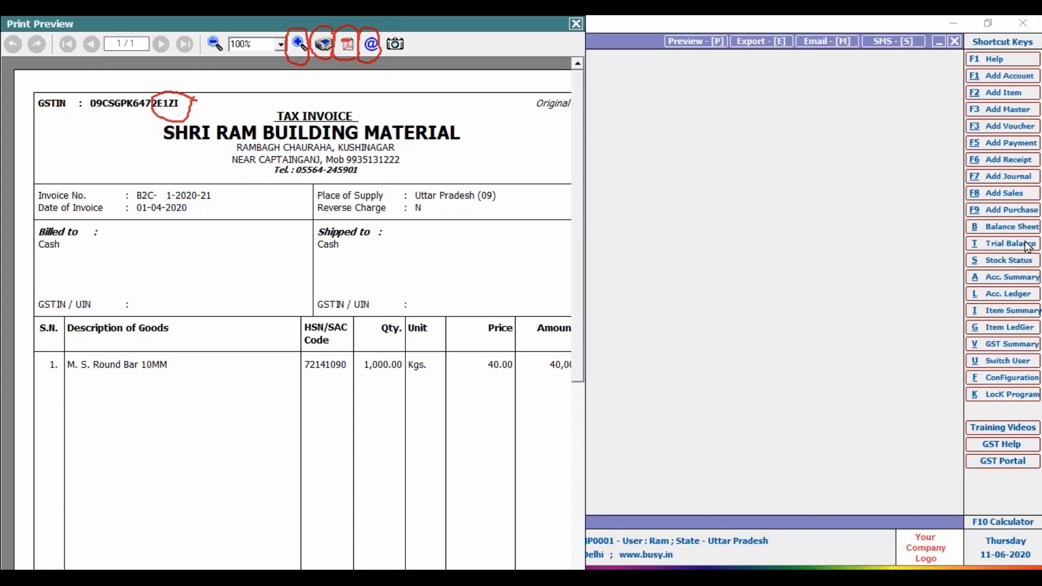
{"action": "left_click", "coordinate": [300, 50]}
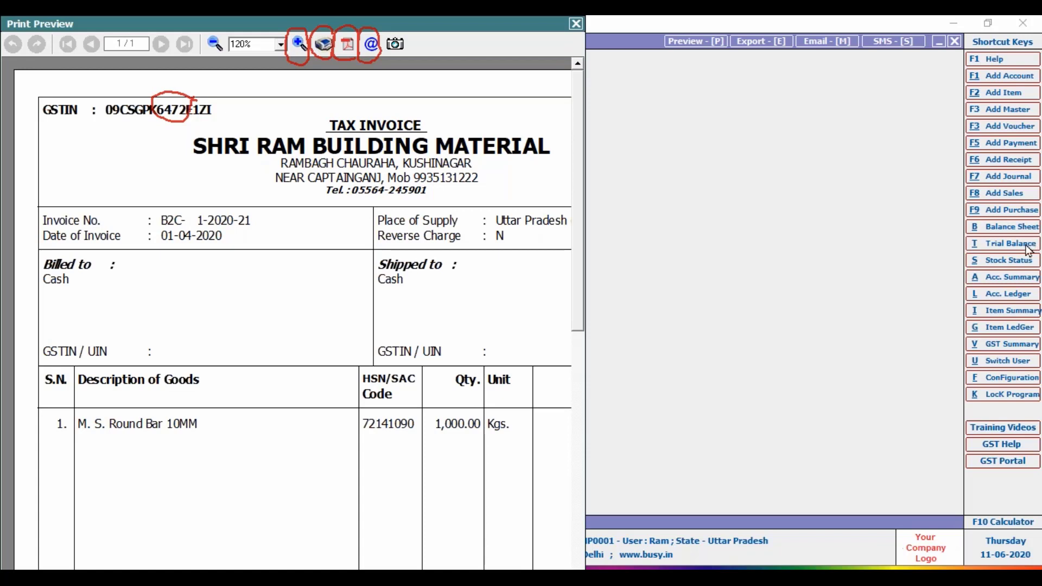
{"action": "mouse_move", "coordinate": [147, 250]}
{"action": "left_mouse_down"}
{"action": "mouse_move", "coordinate": [27, 255]}
{"action": "mouse_move", "coordinate": [152, 347]}
{"action": "mouse_move", "coordinate": [146, 234]}
{"action": "left_mouse_up"}
{"action": "mouse_move", "coordinate": [479, 252]}
{"action": "left_mouse_down"}
{"action": "mouse_move", "coordinate": [437, 230]}
{"action": "mouse_move", "coordinate": [360, 269]}
{"action": "mouse_move", "coordinate": [391, 369]}
{"action": "mouse_move", "coordinate": [445, 374]}
{"action": "mouse_move", "coordinate": [480, 342]}
{"action": "mouse_move", "coordinate": [489, 263]}
{"action": "mouse_move", "coordinate": [478, 251]}
{"action": "left_mouse_up"}
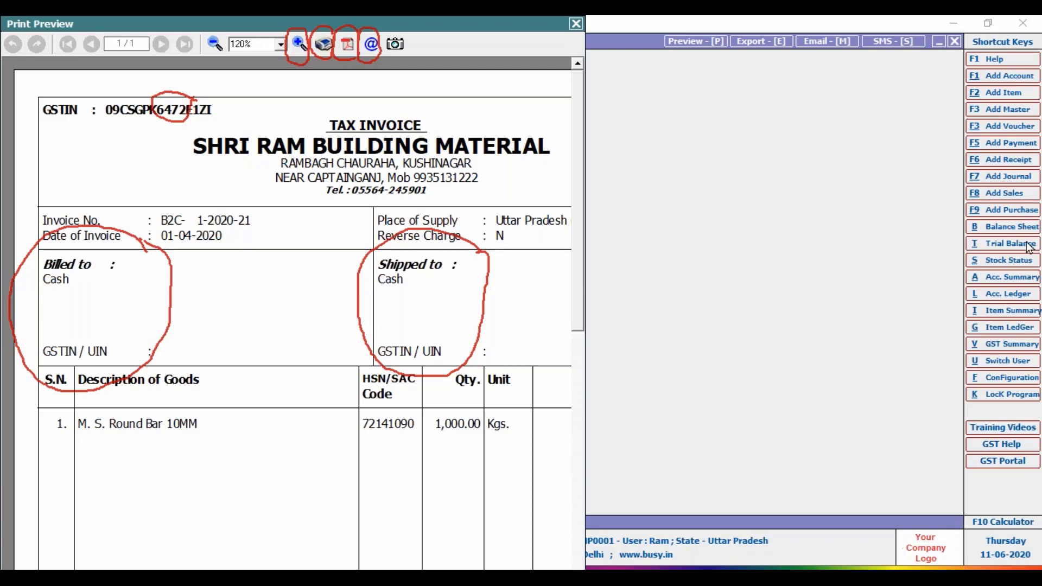
Close the print preview and exit the sales voucher entry screen.
{"action": "left_click", "coordinate": [921, 351]}
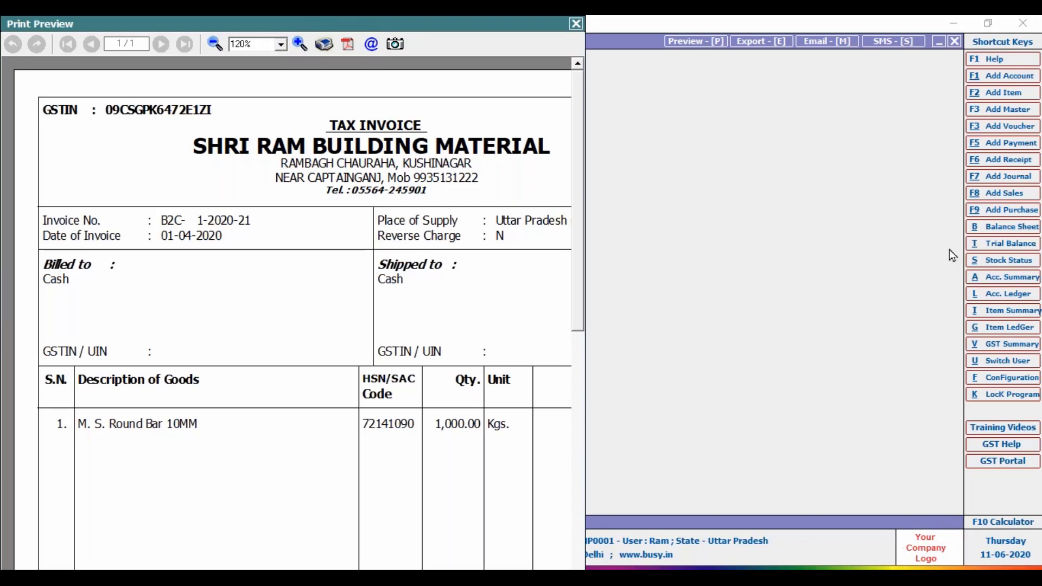
{"action": "left_click", "coordinate": [576, 24]}
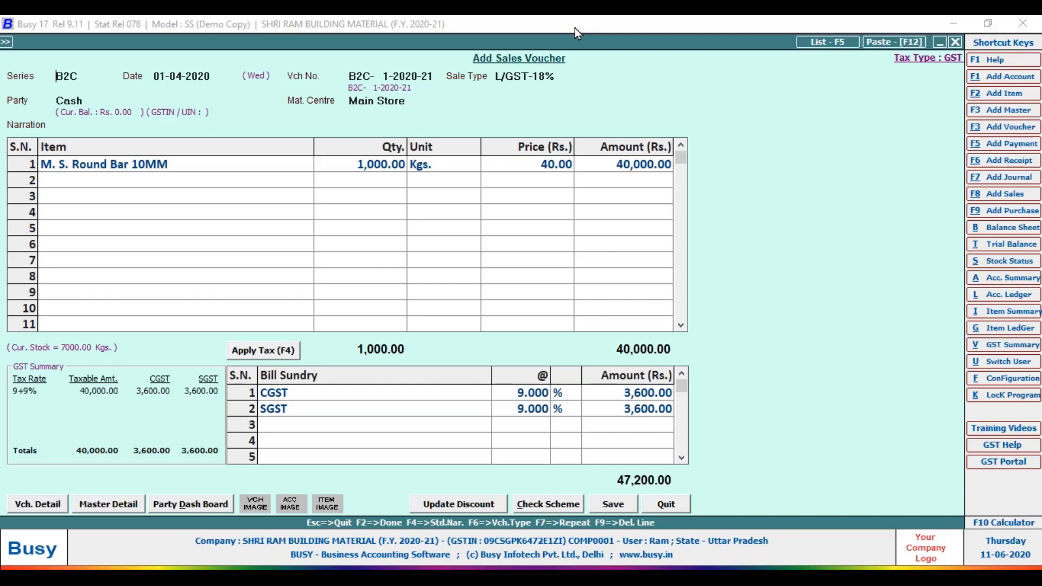
{"action": "key", "text": "Escape"}
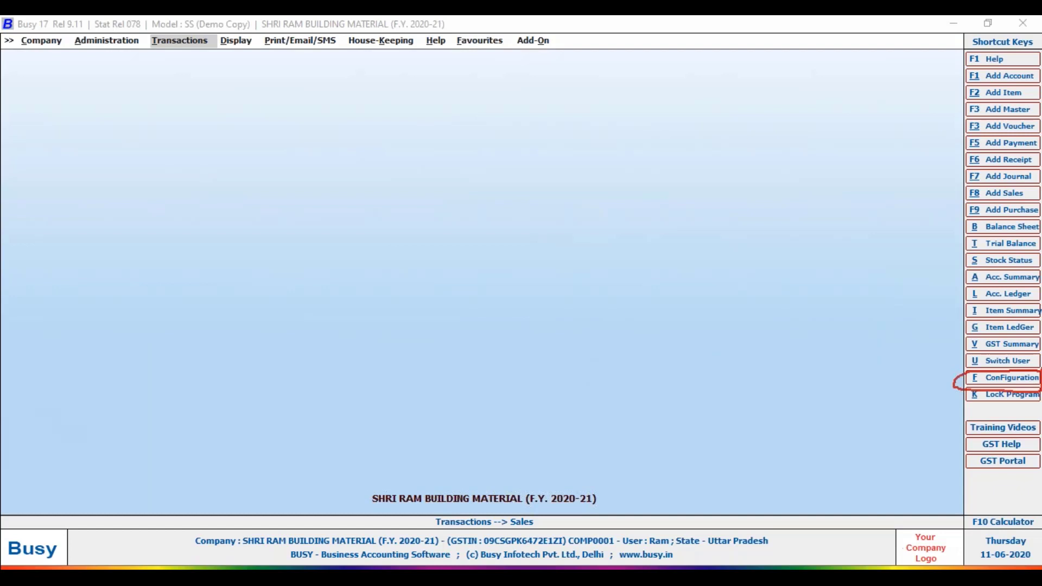
Set Separate Billing/Shipping Details to Y in the B2C sales voucher configuration and save it.
{"action": "key", "text": "f"}
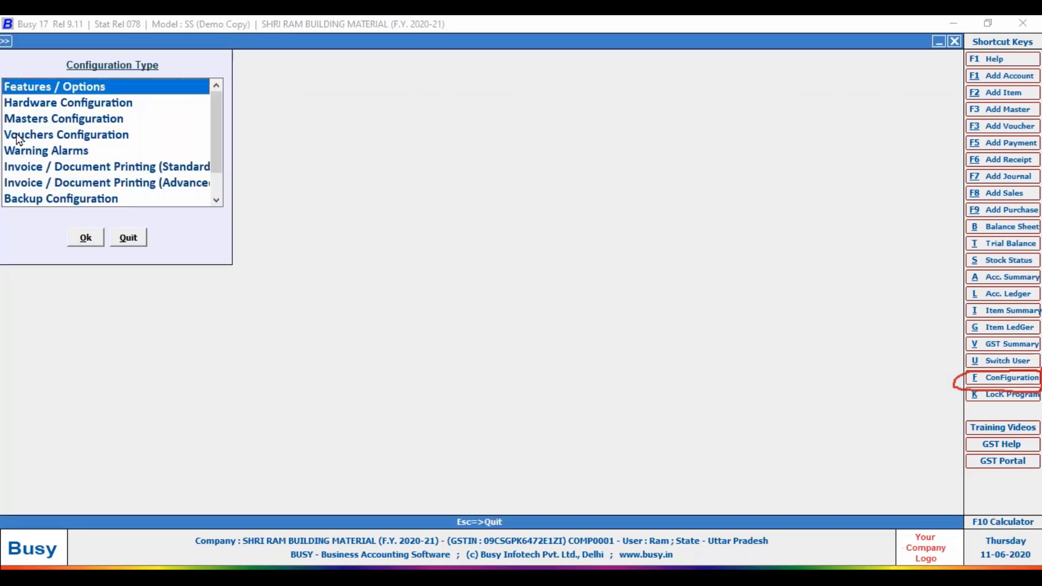
{"action": "left_click", "coordinate": [17, 136]}
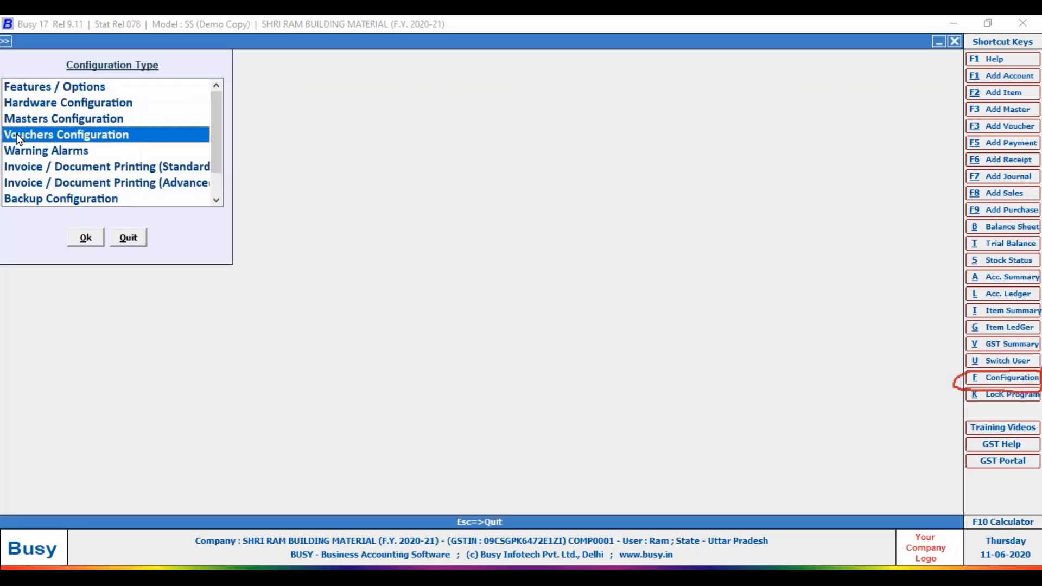
{"action": "double_click", "coordinate": [17, 133]}
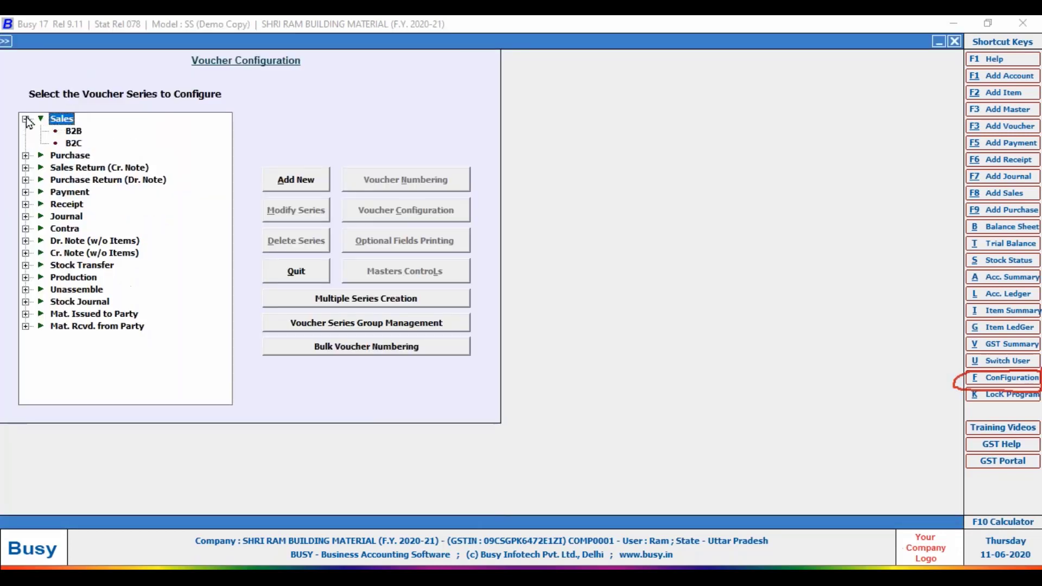
{"action": "left_click", "coordinate": [75, 143]}
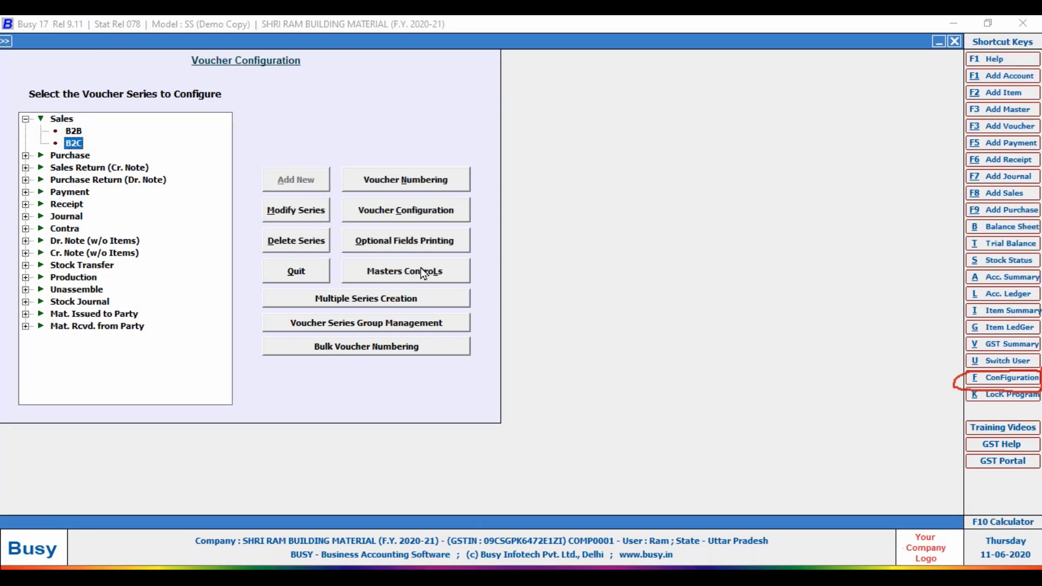
{"action": "left_click", "coordinate": [414, 213]}
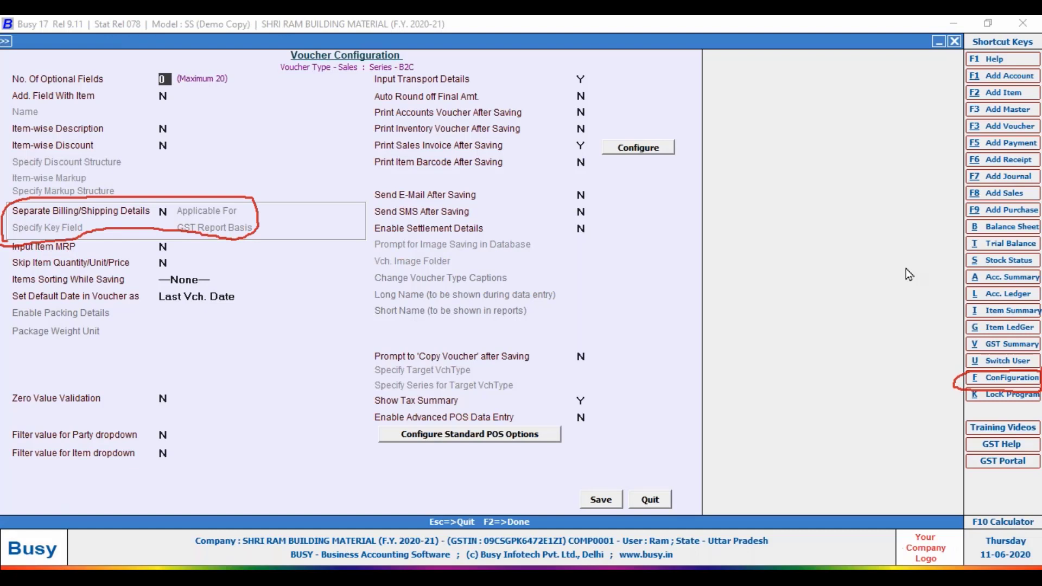
{"action": "left_click", "coordinate": [163, 213]}
{"action": "type", "text": "Y"}
{"action": "key", "text": "Return"}
{"action": "key", "text": "Return"}
{"action": "key", "text": "Return"}
{"action": "key", "text": "Return"}
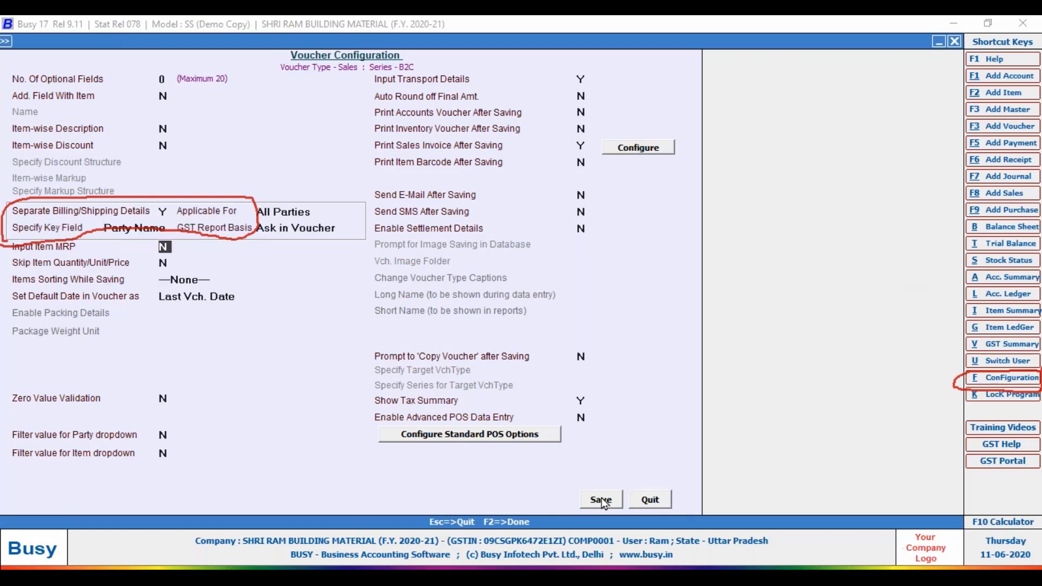
{"action": "left_click", "coordinate": [601, 500]}
{"action": "key", "text": "Escape"}
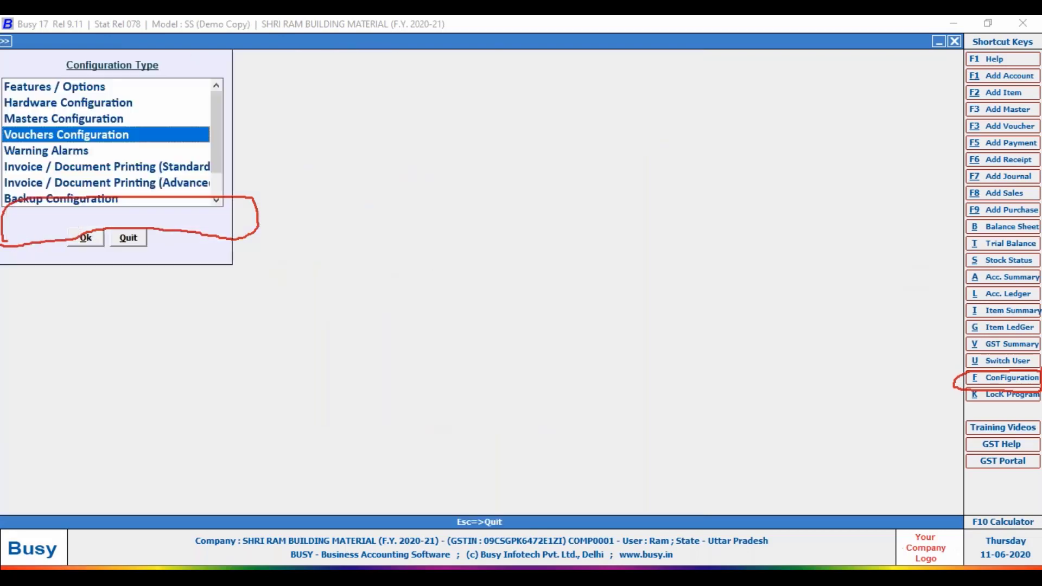
Leave configuration and open the B2C sales voucher in Modify Sales Voucher.
{"action": "key", "text": "Escape"}
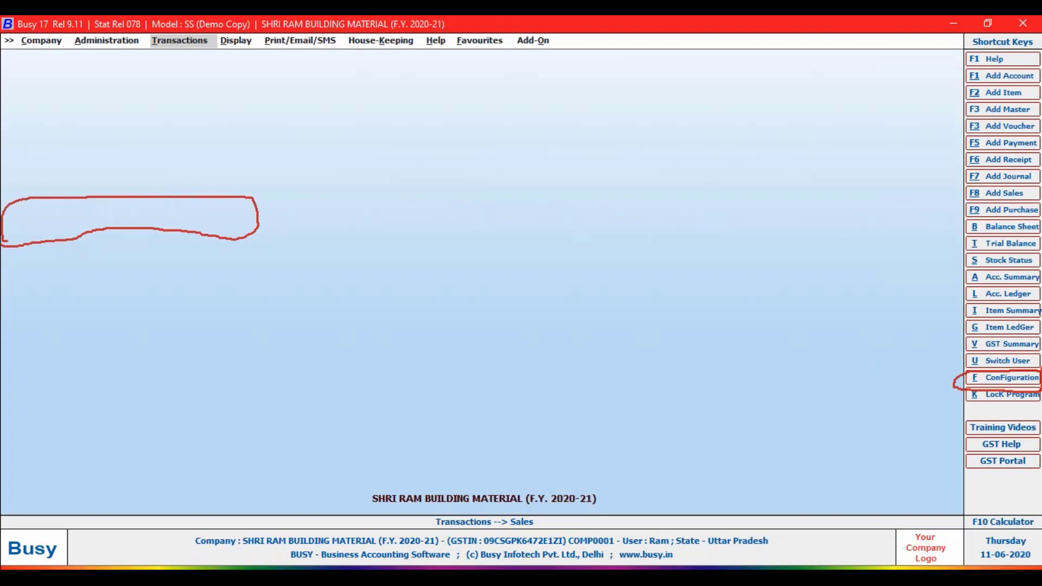
{"action": "key", "text": "Return"}
{"action": "key", "text": "Return"}
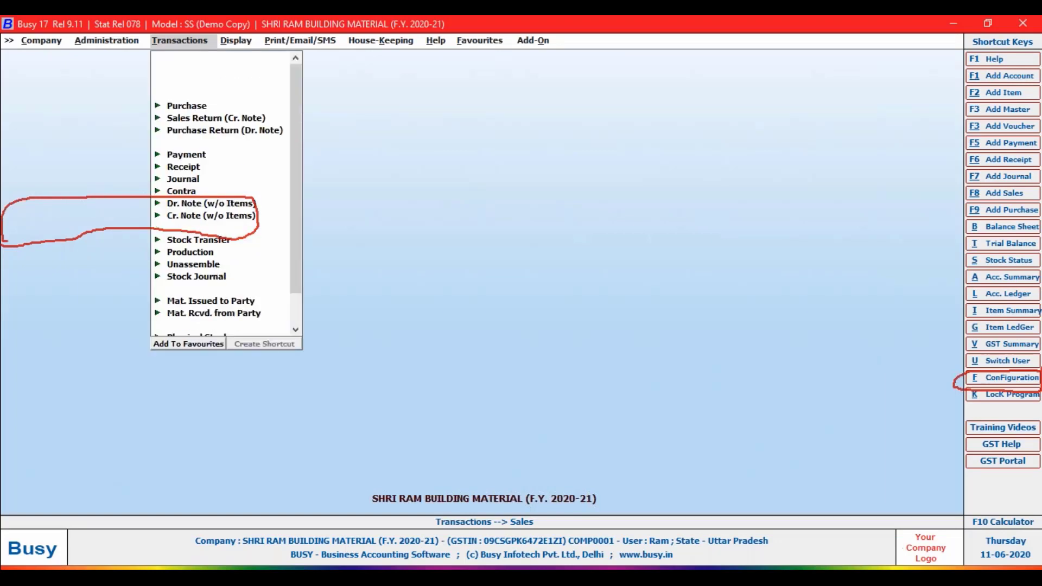
{"action": "key", "text": "Down"}
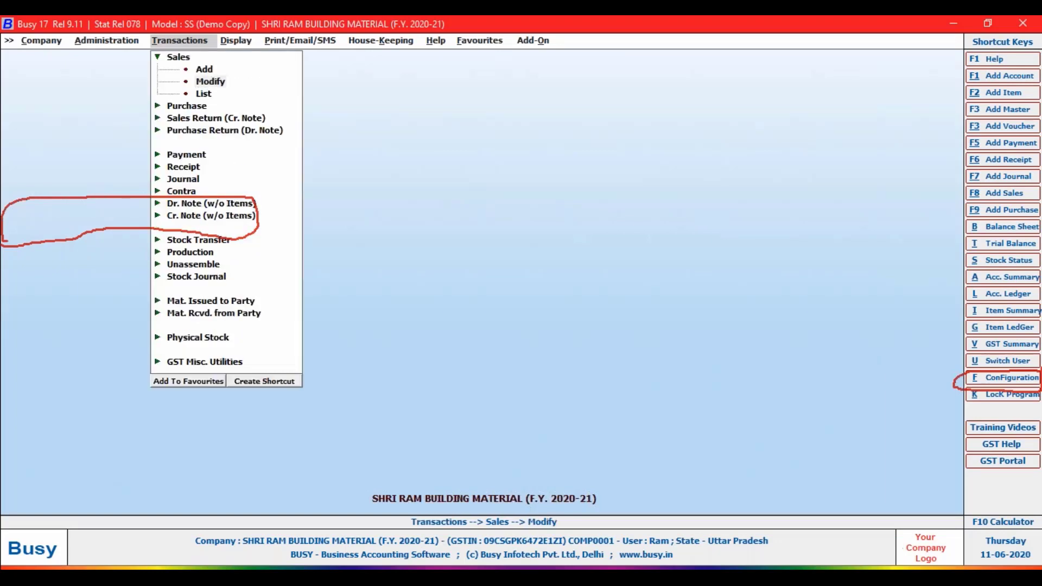
{"action": "key", "text": "Return"}
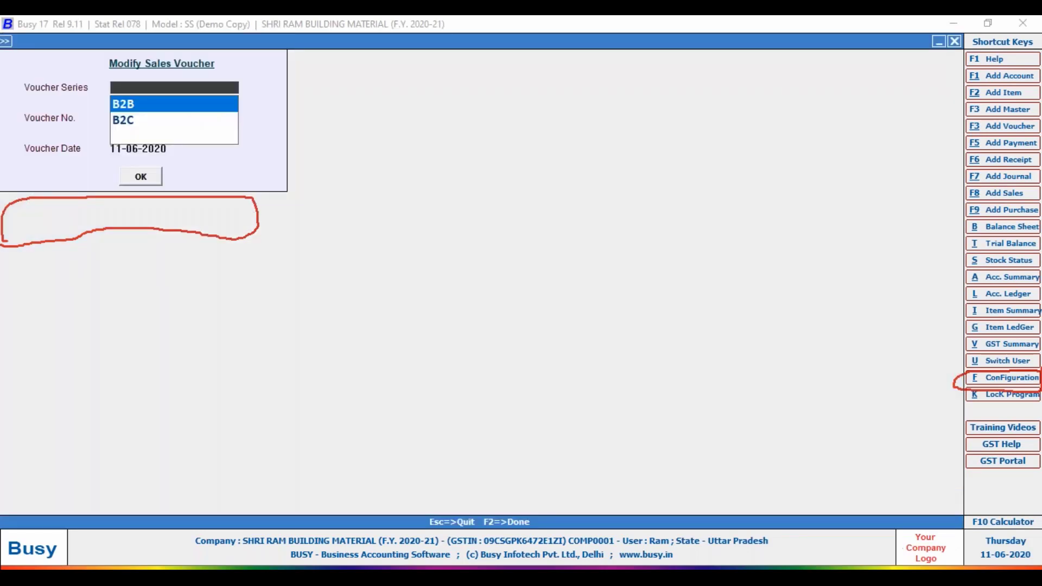
{"action": "key", "text": "Down"}
{"action": "key", "text": "Return"}
{"action": "key", "text": "Return"}
{"action": "key", "text": "Return"}
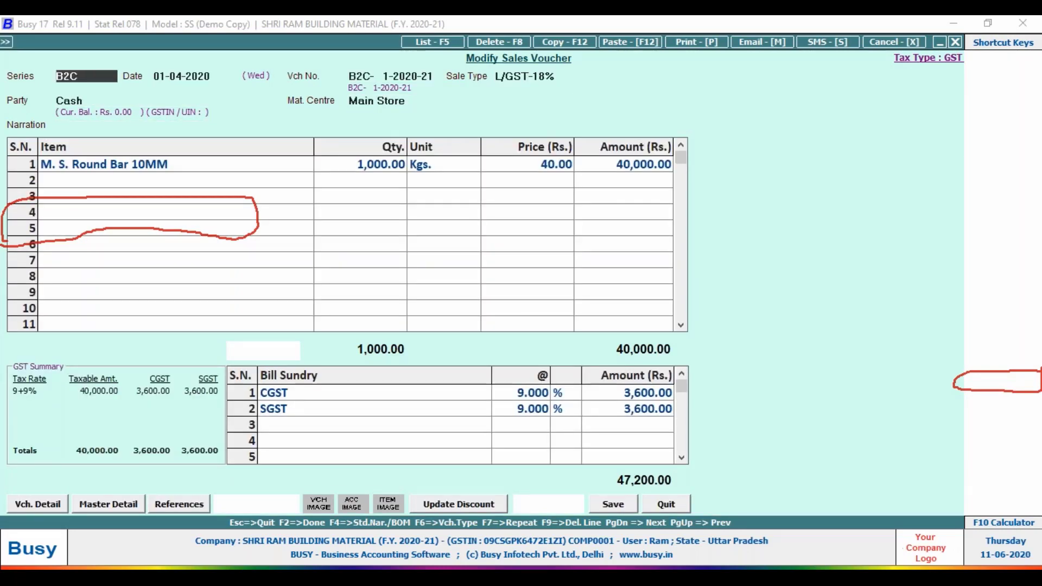
Open the party's Billing/Shipping Details and enter the customer's full name.
{"action": "key", "text": "Return"}
{"action": "key", "text": "Return"}
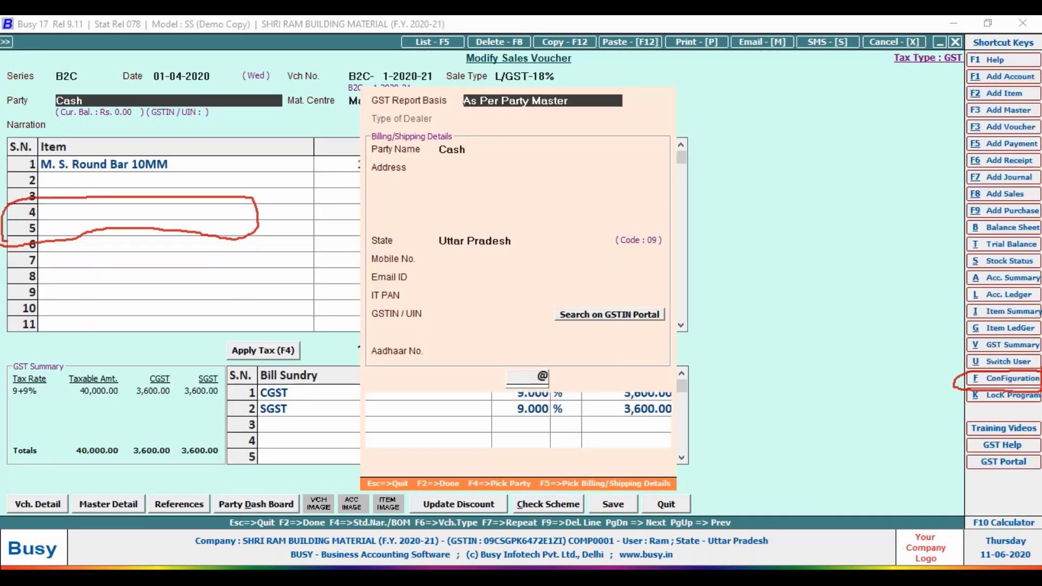
{"action": "key", "text": "Return"}
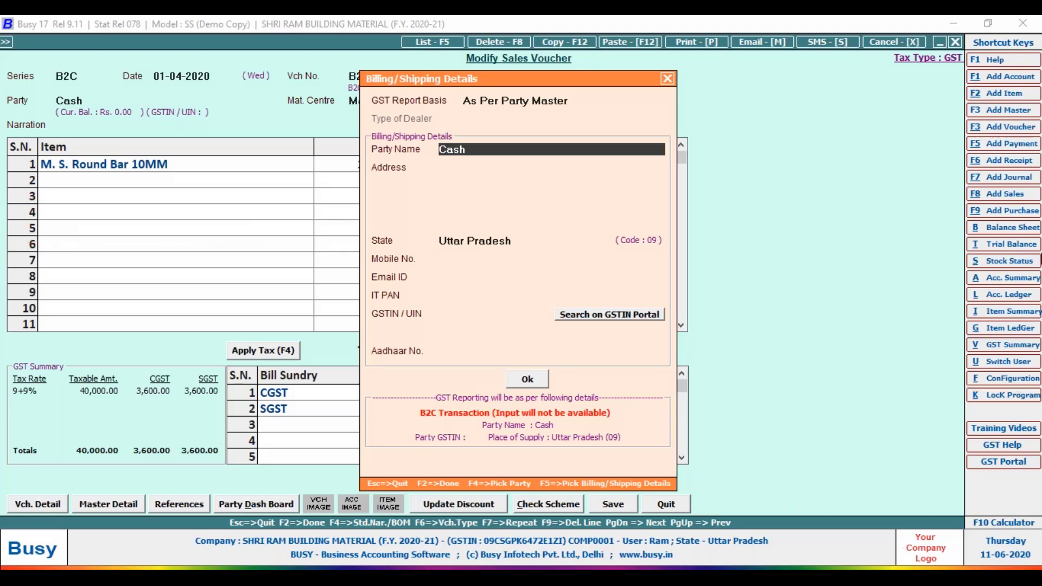
{"action": "mouse_move", "coordinate": [696, 64]}
{"action": "left_mouse_down"}
{"action": "mouse_move", "coordinate": [326, 518]}
{"action": "mouse_move", "coordinate": [748, 391]}
{"action": "mouse_move", "coordinate": [698, 64]}
{"action": "left_mouse_up"}
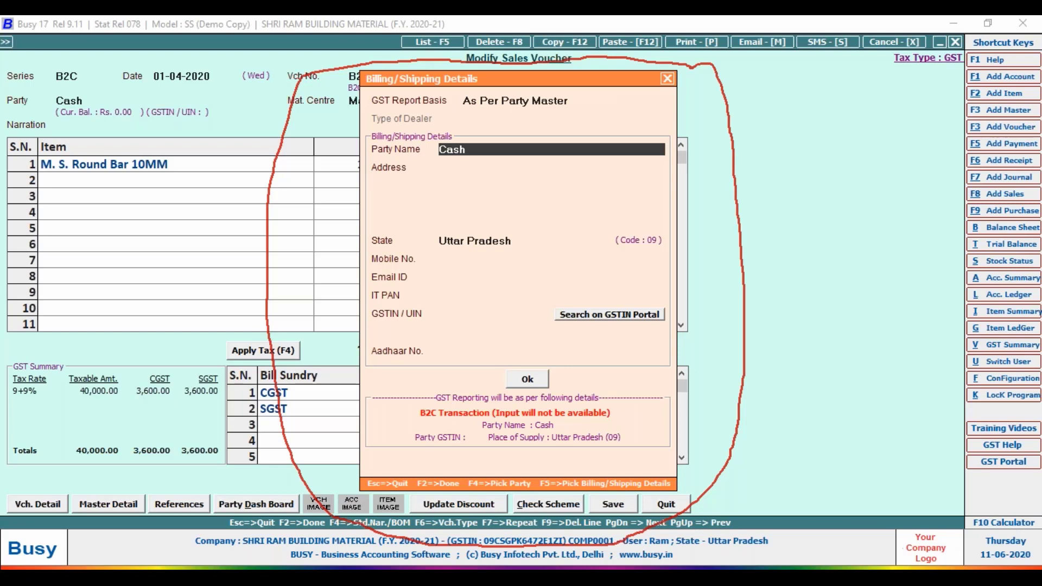
{"action": "type", "text": "a"}
{"action": "key", "text": "BackSpace"}
{"action": "type", "text": "AA"}
{"action": "key", "text": "BackSpace"}
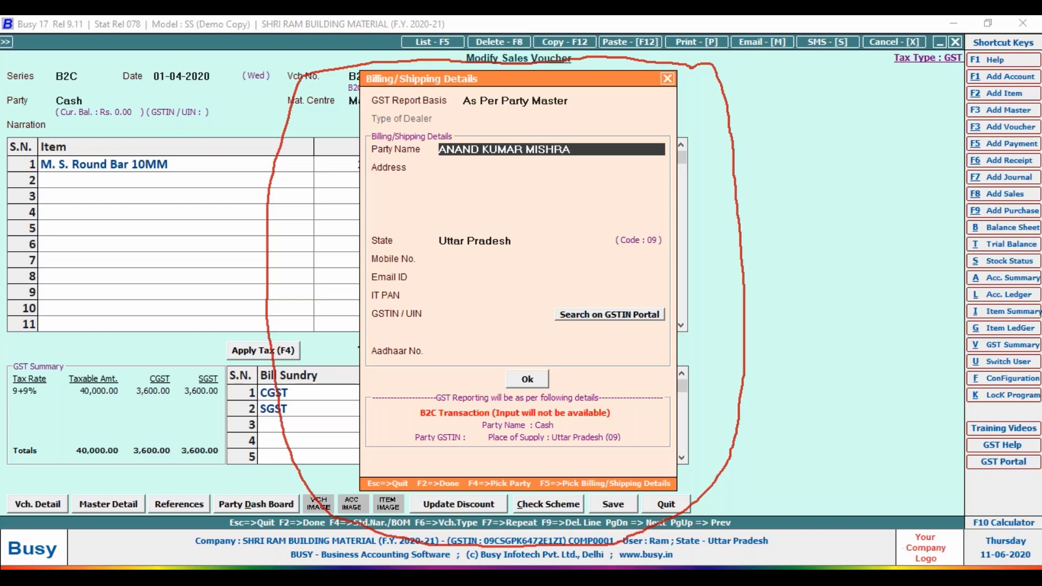
Enter the customer's postal address across three address lines.
{"action": "key", "text": "Return"}
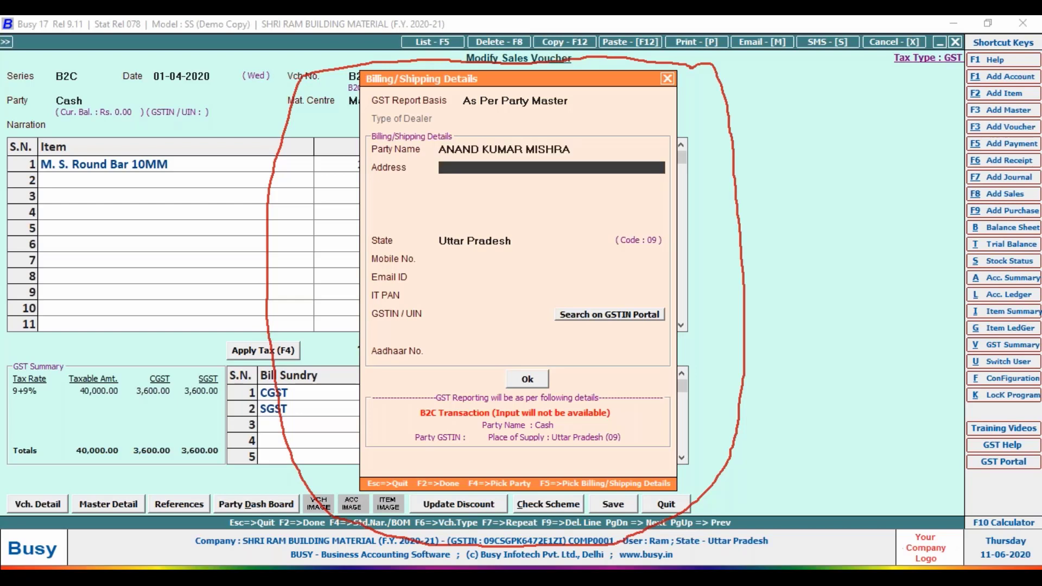
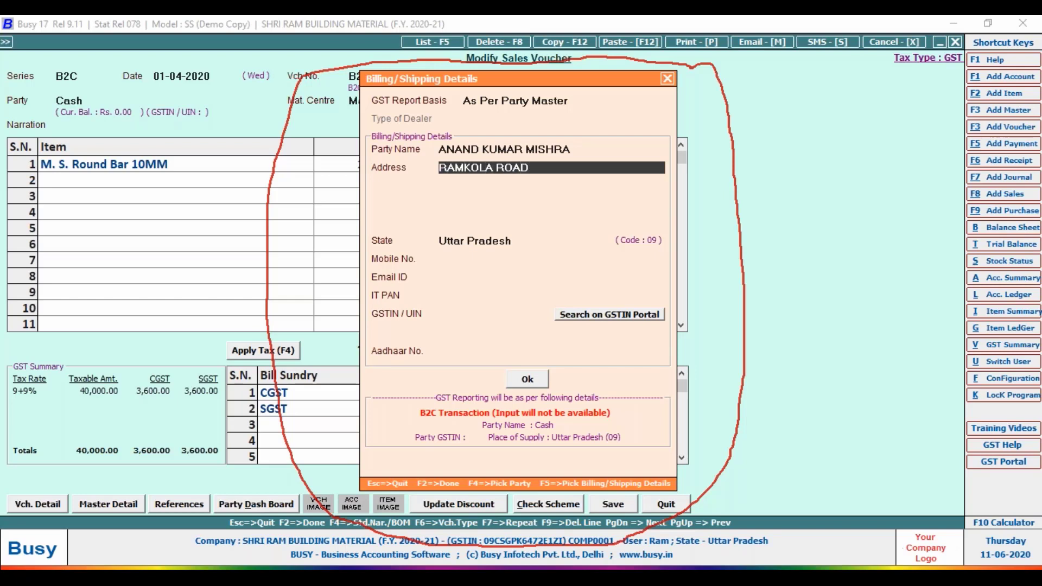
{"action": "key", "text": "Return"}
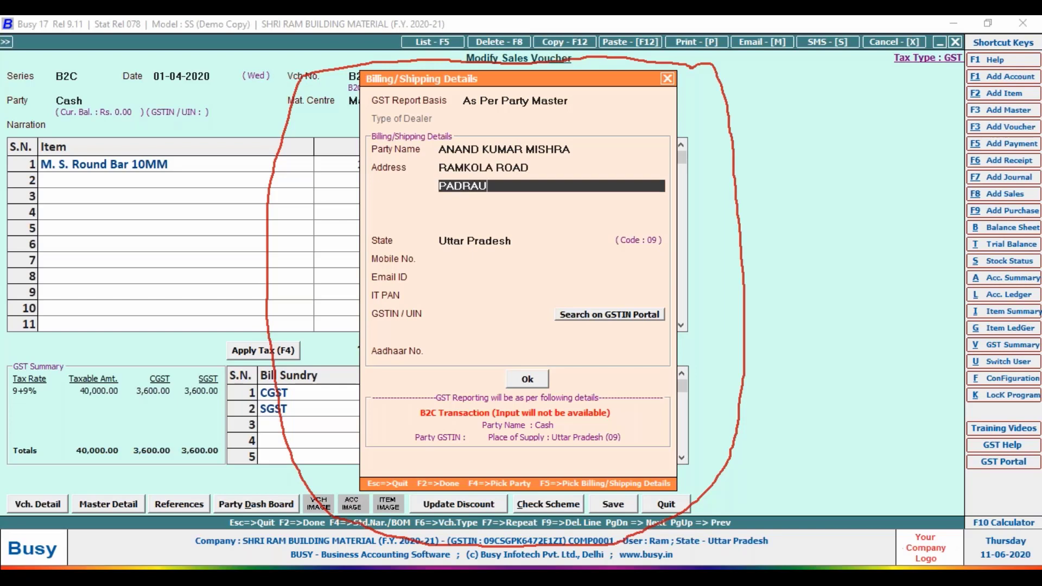
{"action": "key", "text": "Return"}
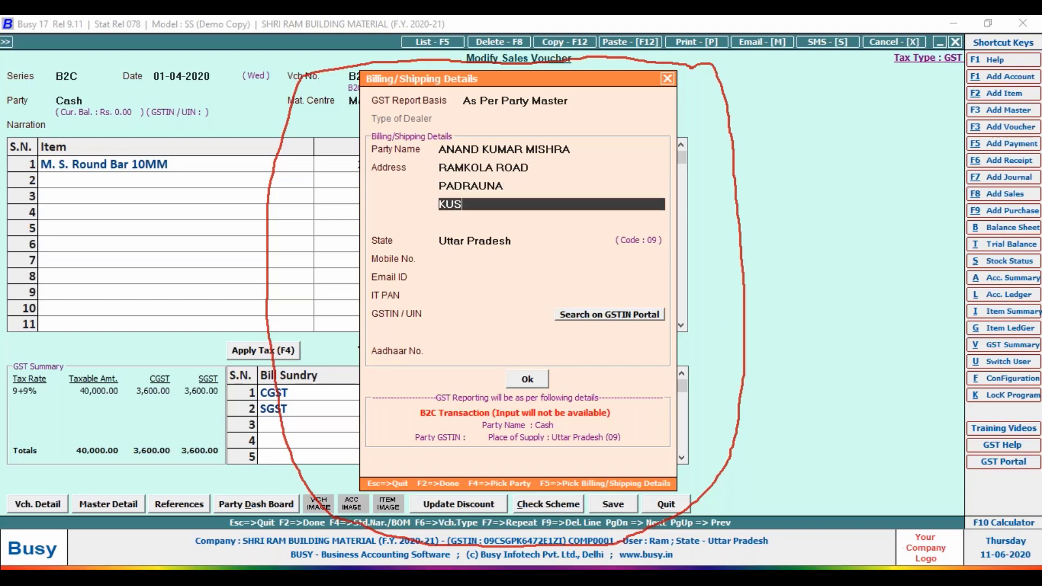
Fill in the customer's mobile number and Aadhaar number and confirm the shipping details.
{"action": "key", "text": "Return"}
{"action": "key", "text": "Return"}
{"action": "key", "text": "Return"}
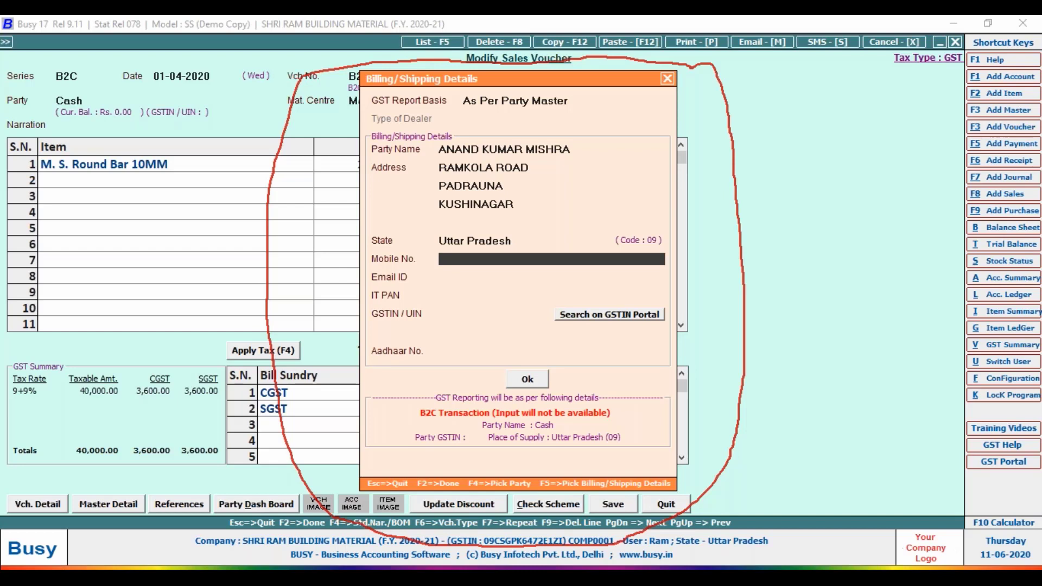
{"action": "key", "text": "Return"}
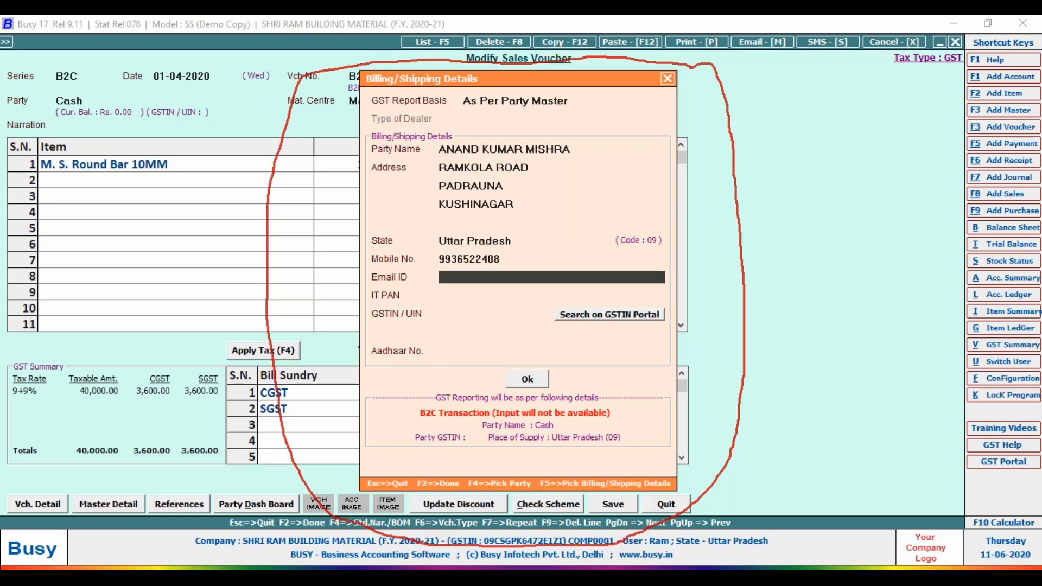
{"action": "key", "text": "Return"}
{"action": "key", "text": "Return"}
{"action": "key", "text": "Return"}
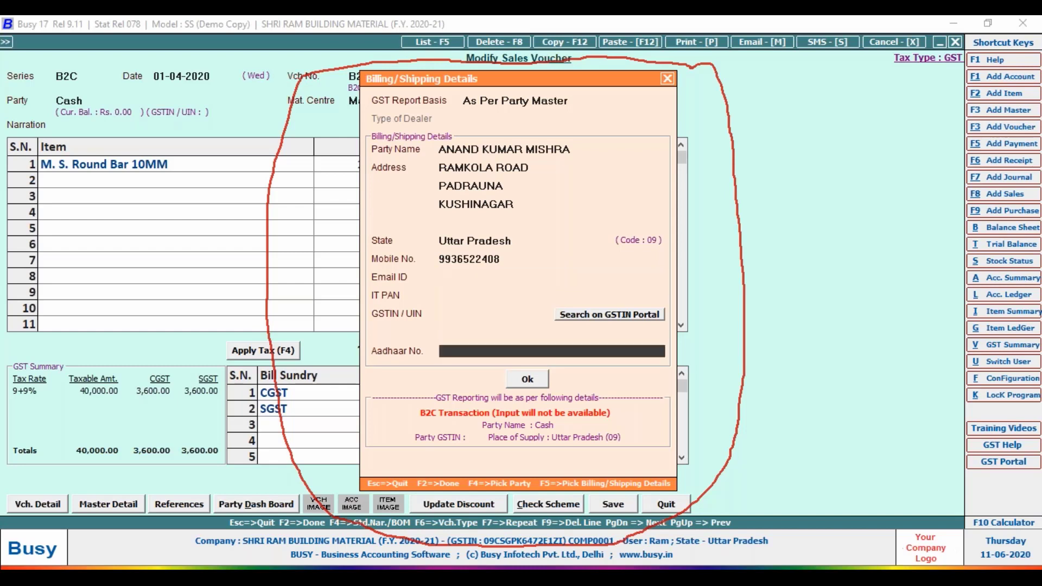
{"action": "key", "text": "Return"}
{"action": "key", "text": "Return"}
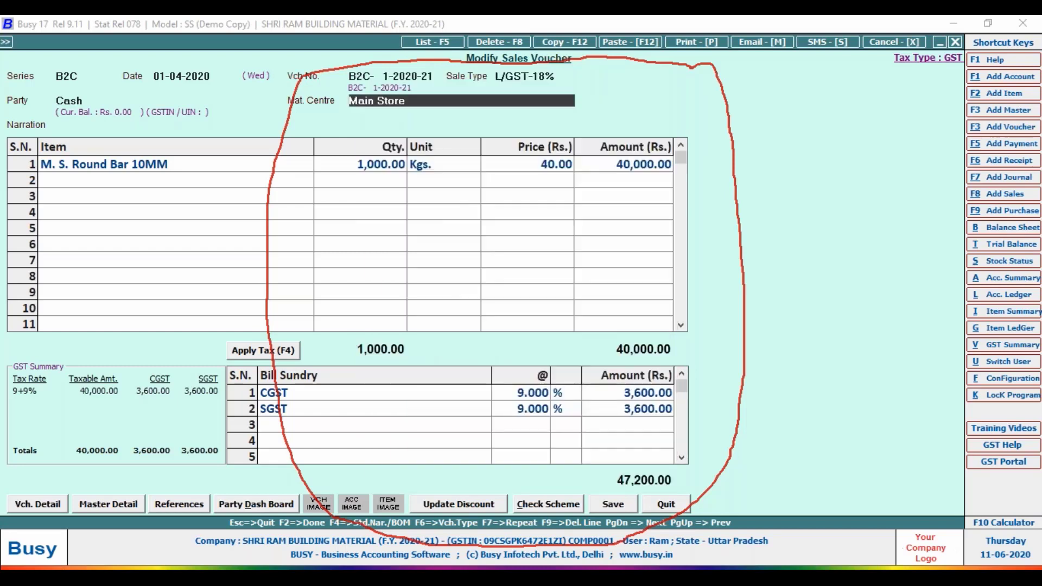
Save the modified sales voucher and agree to print the invoice.
{"action": "left_click", "coordinate": [622, 509]}
{"action": "key", "text": "Left"}
{"action": "key", "text": "Return"}
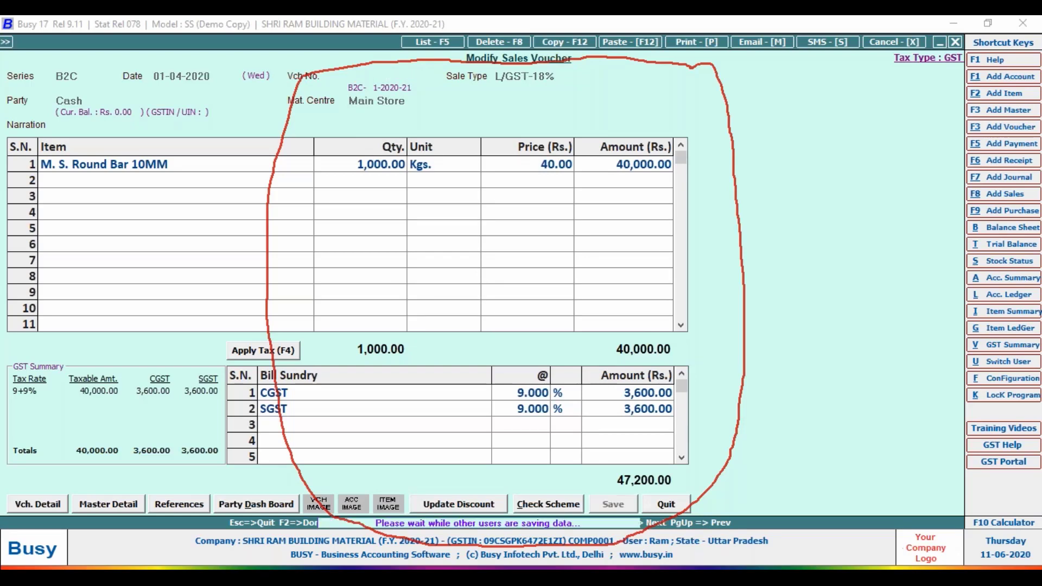
{"action": "key", "text": "n"}
Preview the tax invoice using the STANDARD invoice format.
{"action": "key", "text": "alt+p"}
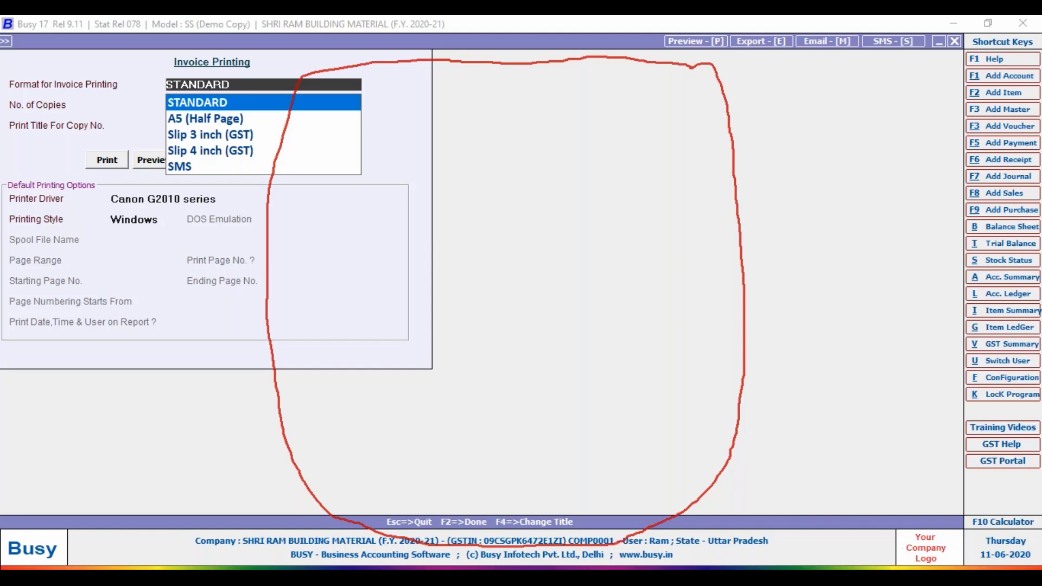
{"action": "key", "text": "Return"}
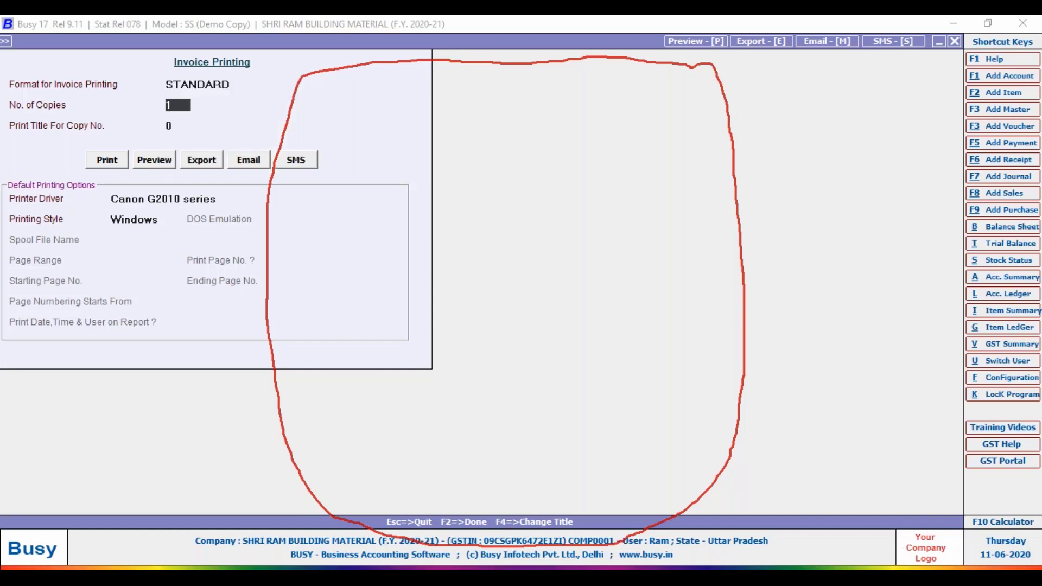
{"action": "left_click", "coordinate": [145, 162]}
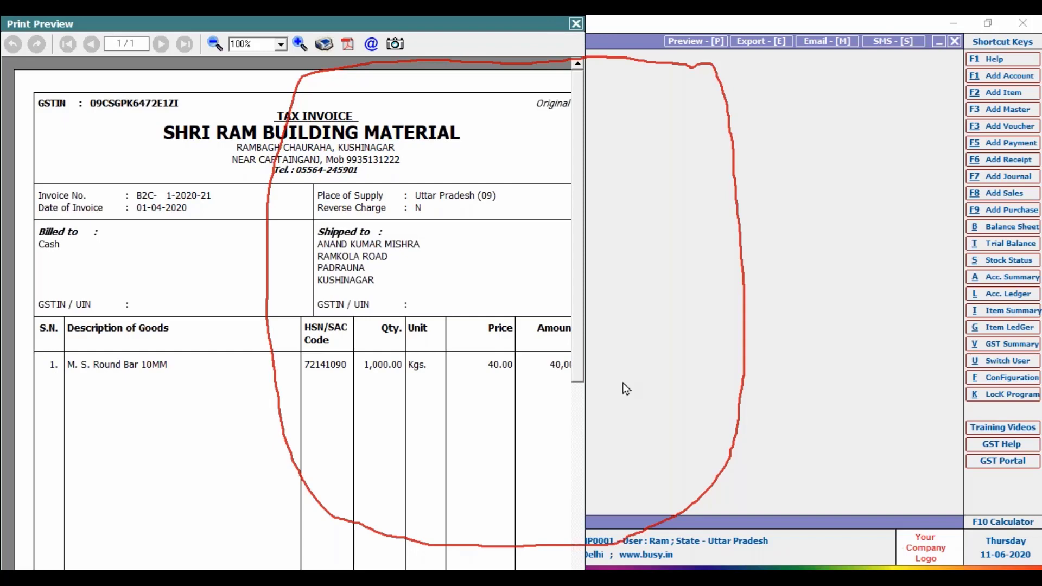
Close the Print Preview, Modify Sales Voucher form, voucher selection dialog and Transactions menu.
{"action": "key", "text": "Escape"}
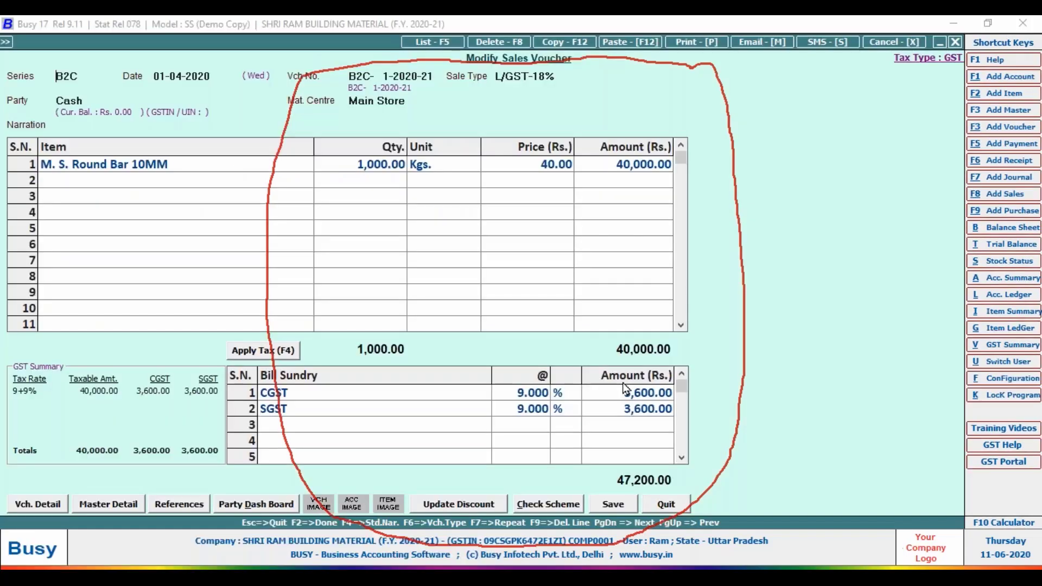
{"action": "key", "text": "Escape"}
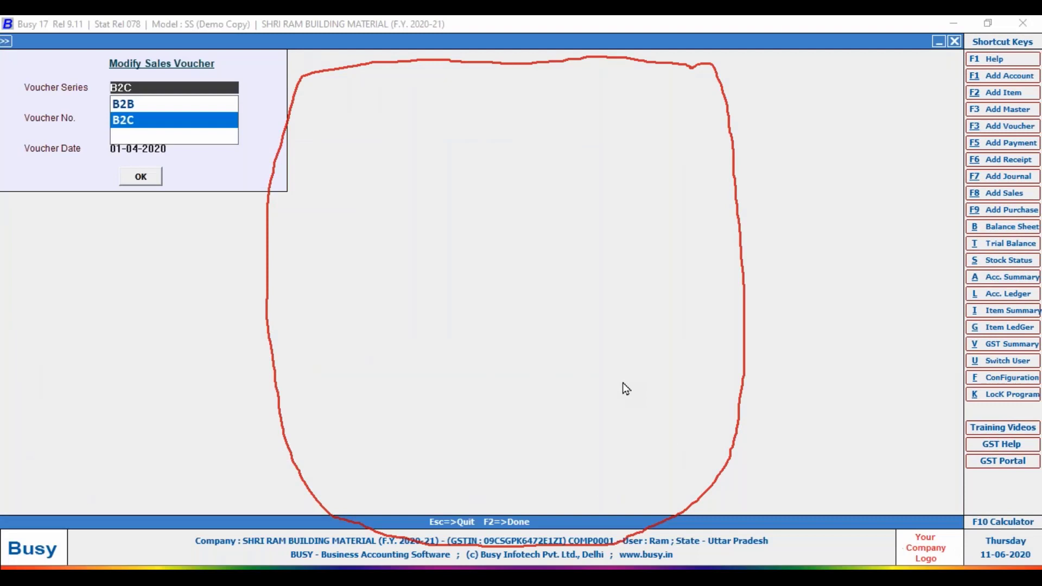
{"action": "key", "text": "Escape"}
{"action": "key", "text": "Escape"}
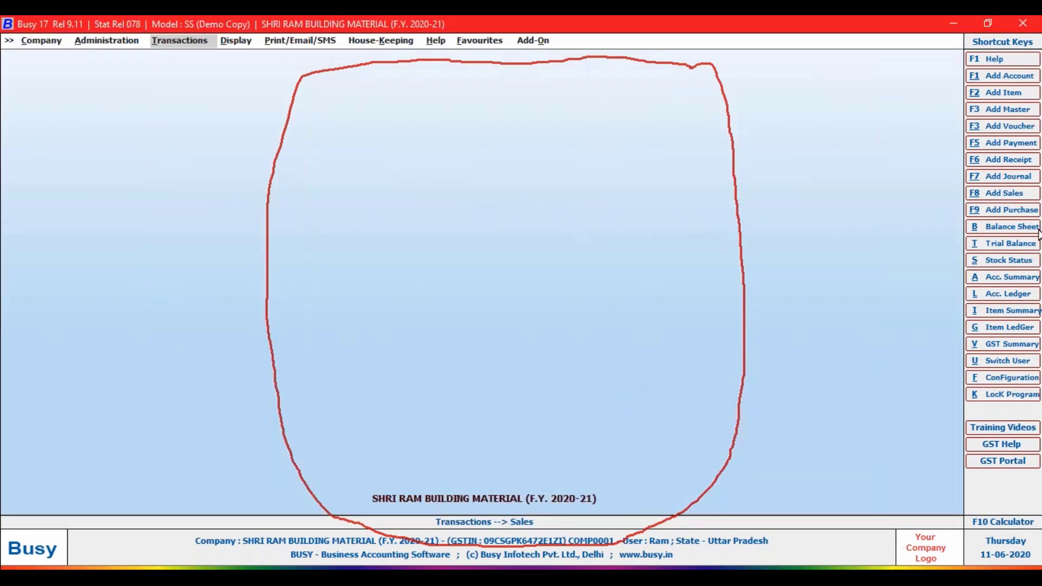
{"action": "left_click", "coordinate": [1028, 123]}
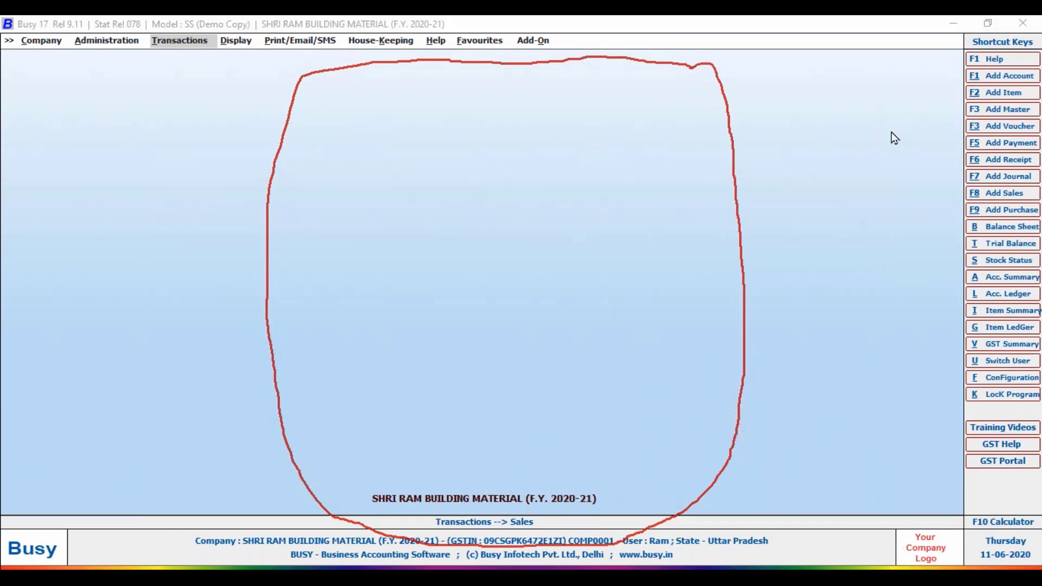